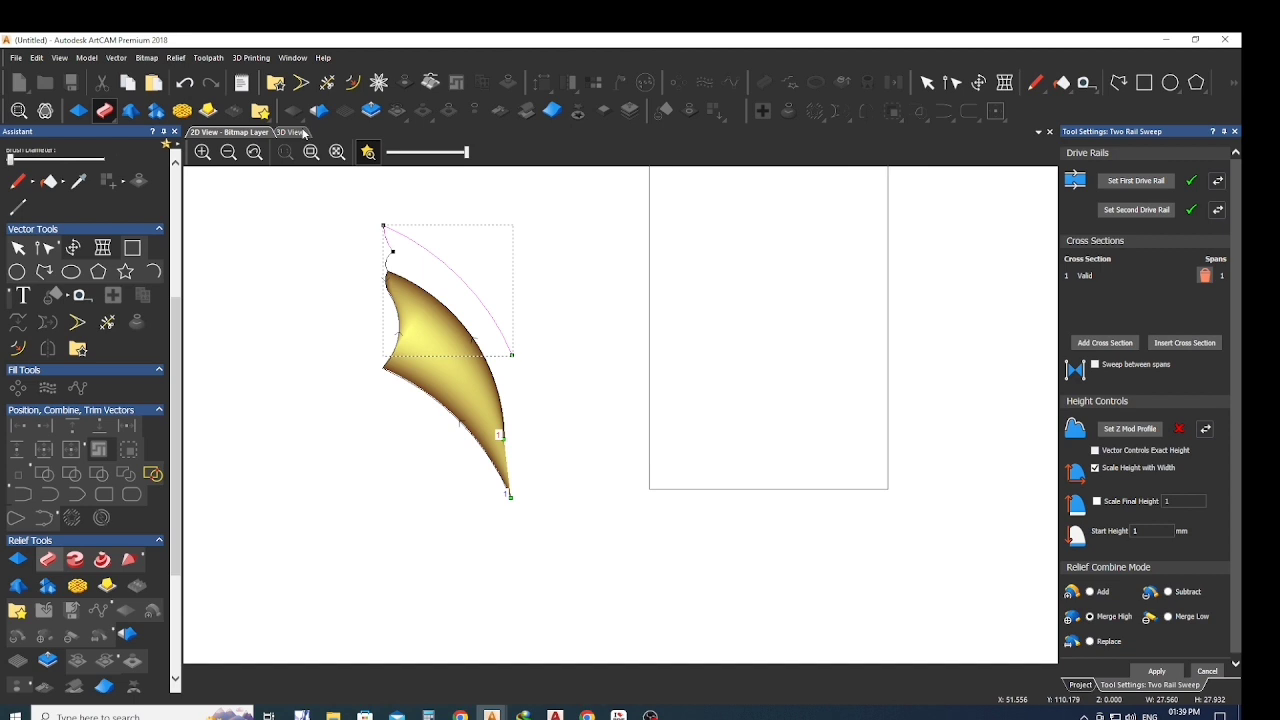
Sweep the leaf's upper band with Two Rail Sweep, using the outer arc as first drive rail and the middle curve as second.
click(1130, 183)
scroll(400, 257, up, 3)
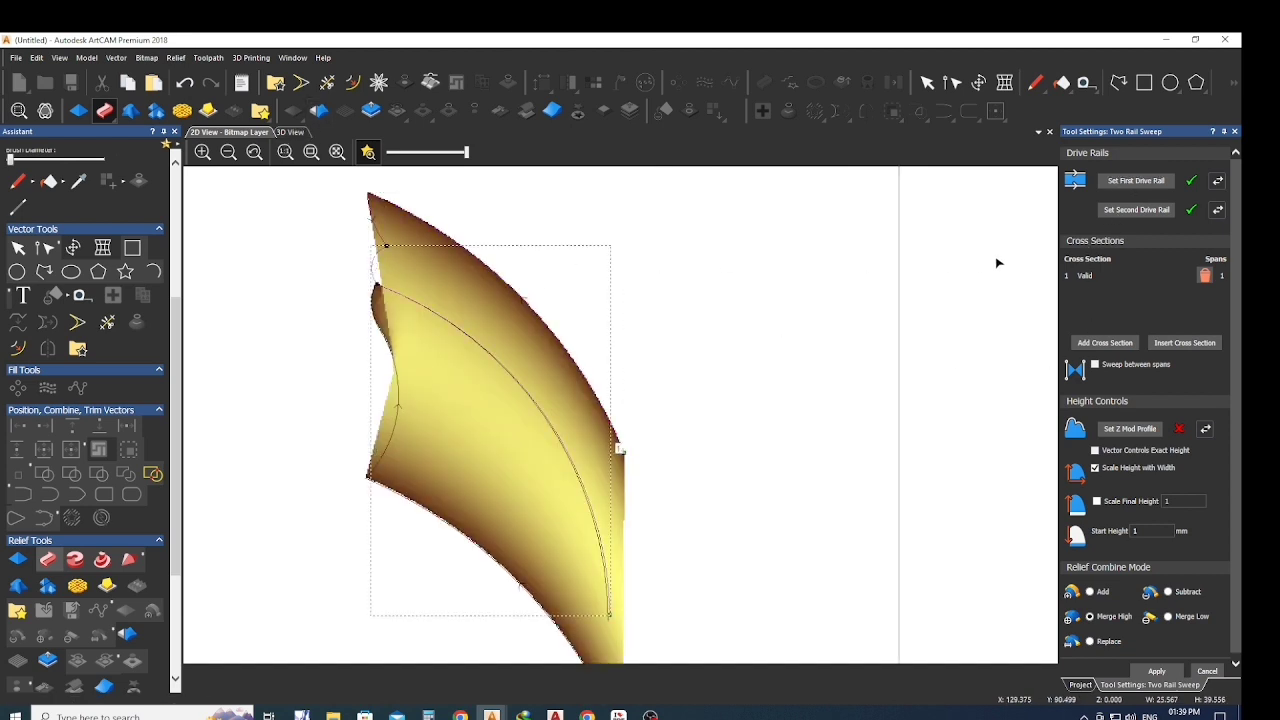
click(1150, 213)
scroll(651, 563, up, 3)
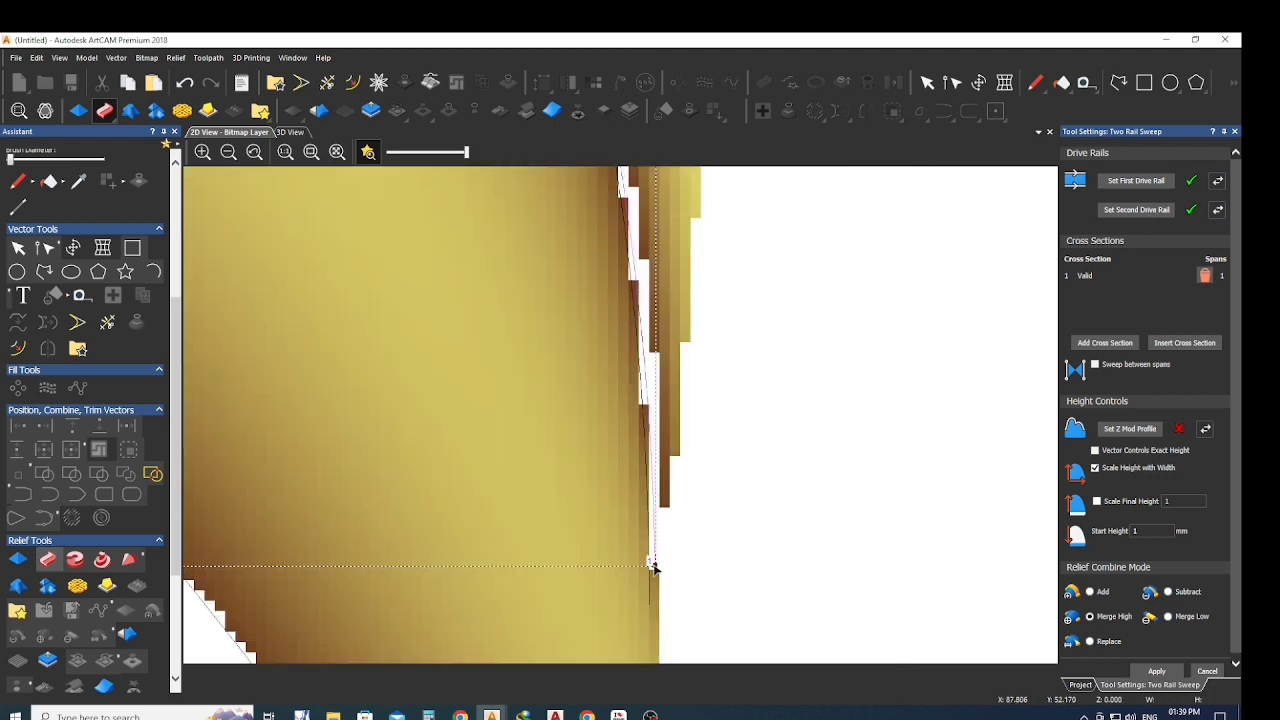
scroll(640, 566, down, 3)
scroll(591, 450, down, 3)
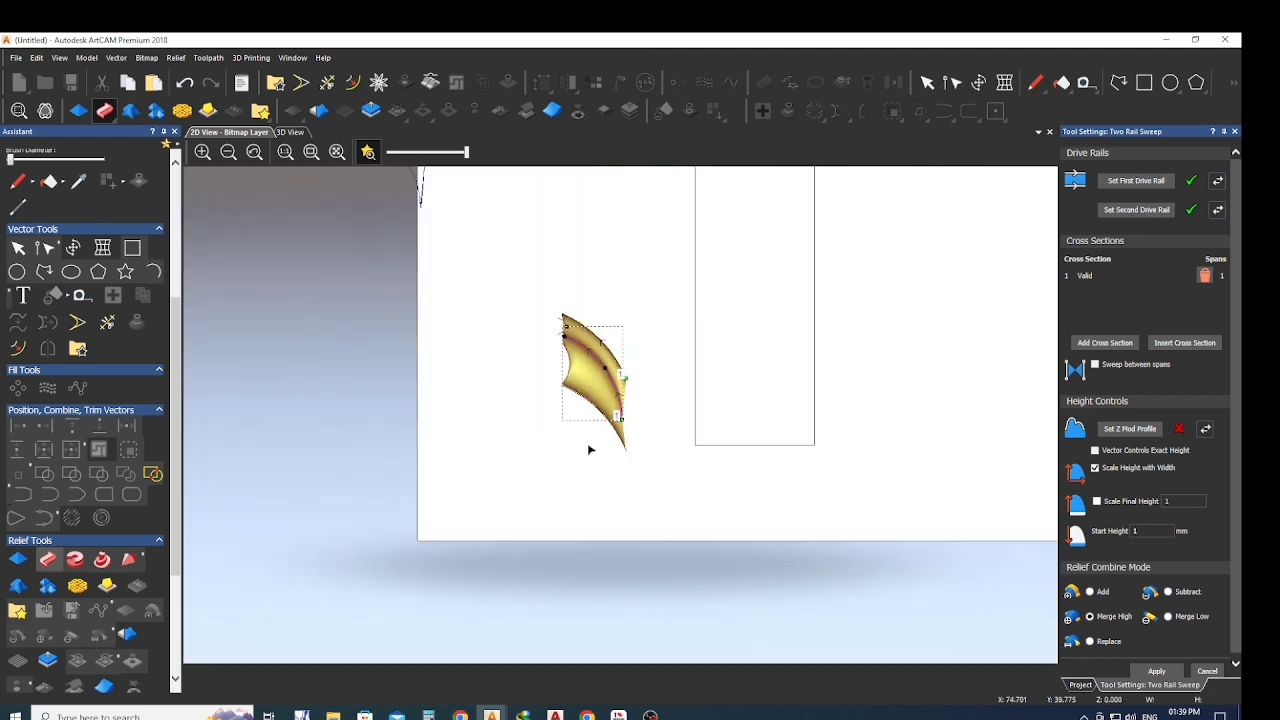
scroll(570, 380, up, 4)
scroll(613, 326, down, 1)
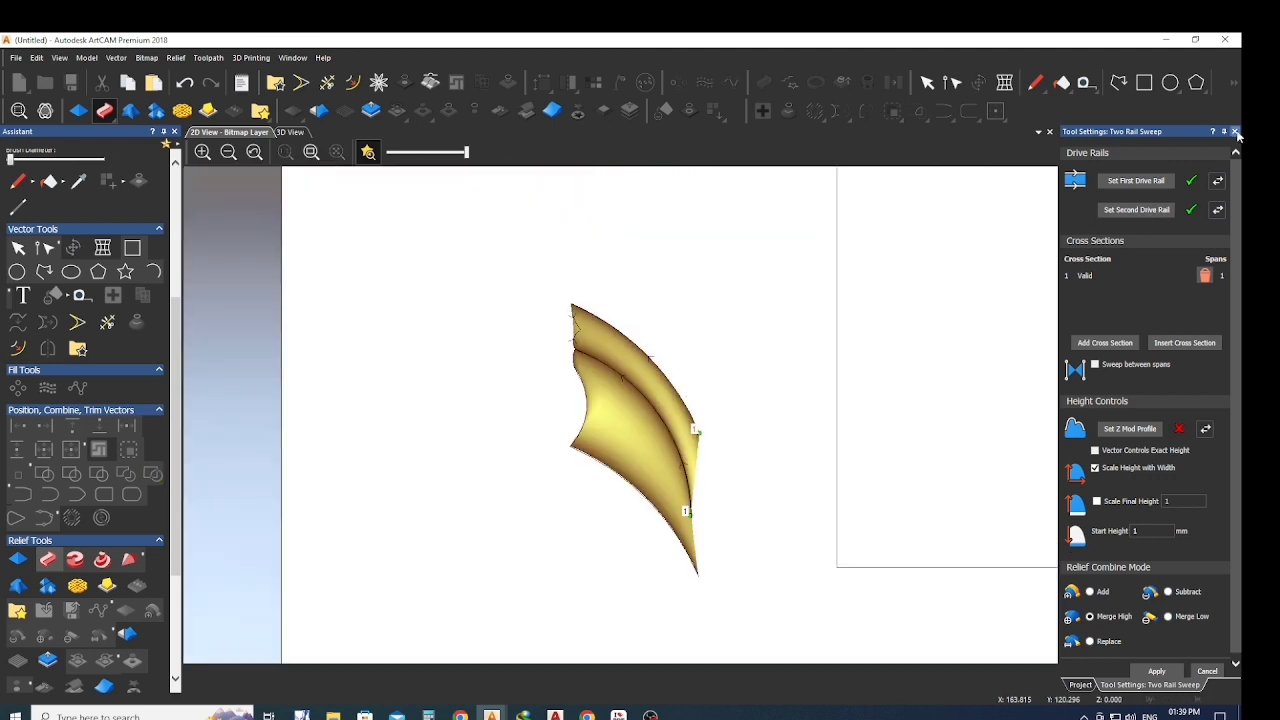
click(1235, 132)
Place a copy of the leaf vectors beside the relief and join the upper band's outline vectors by moving end points.
drag(708, 308, 369, 440)
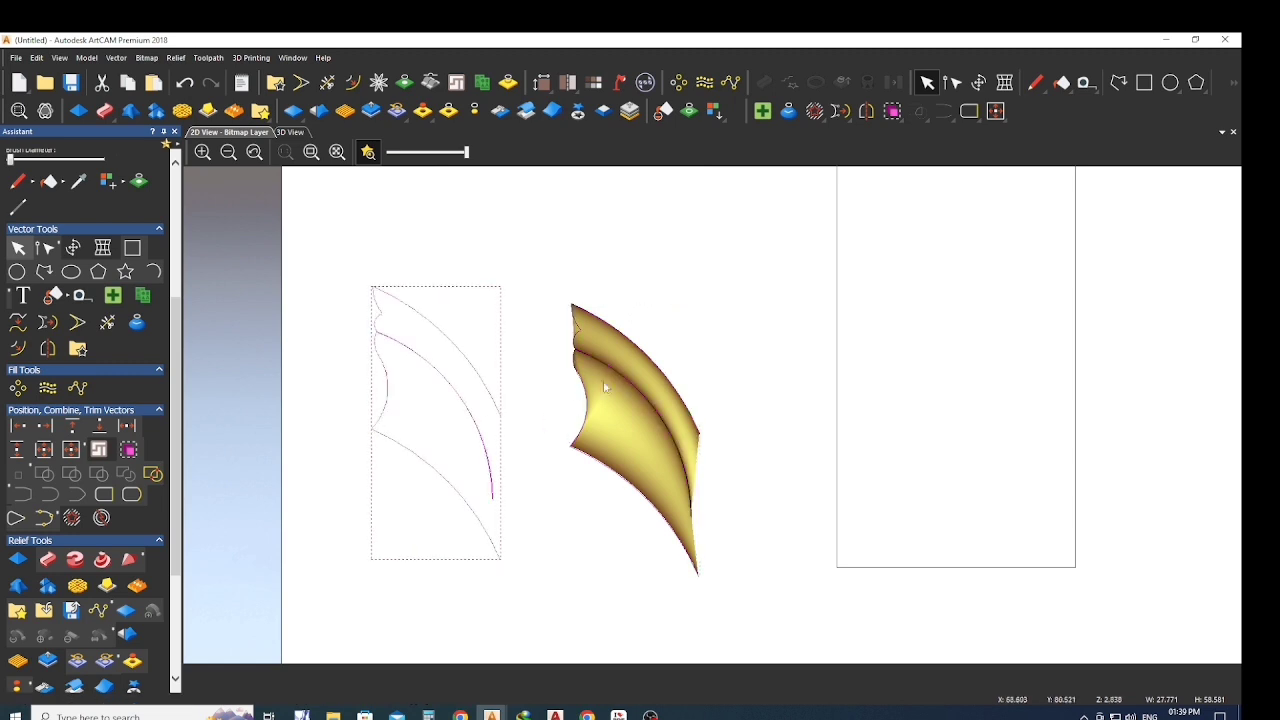
scroll(635, 329, up, 3)
drag(662, 336, 626, 388)
drag(572, 240, 508, 374)
right_click(547, 311)
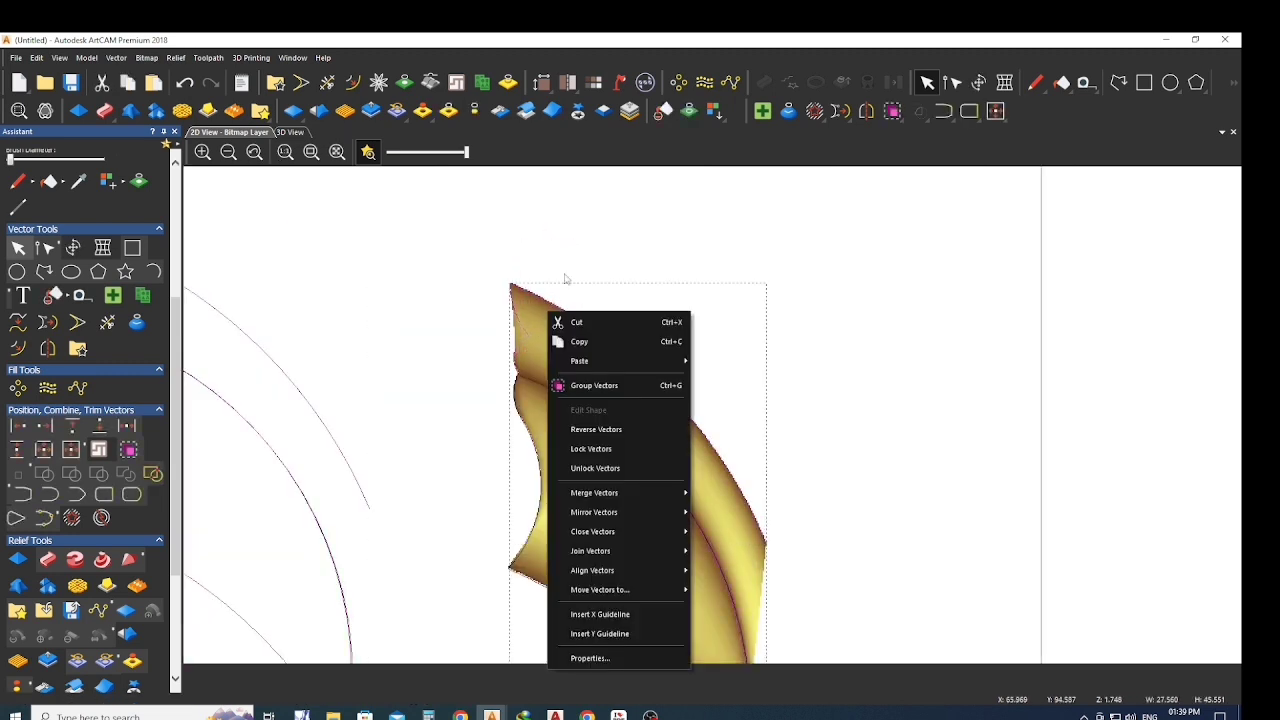
mouse_move(588, 557)
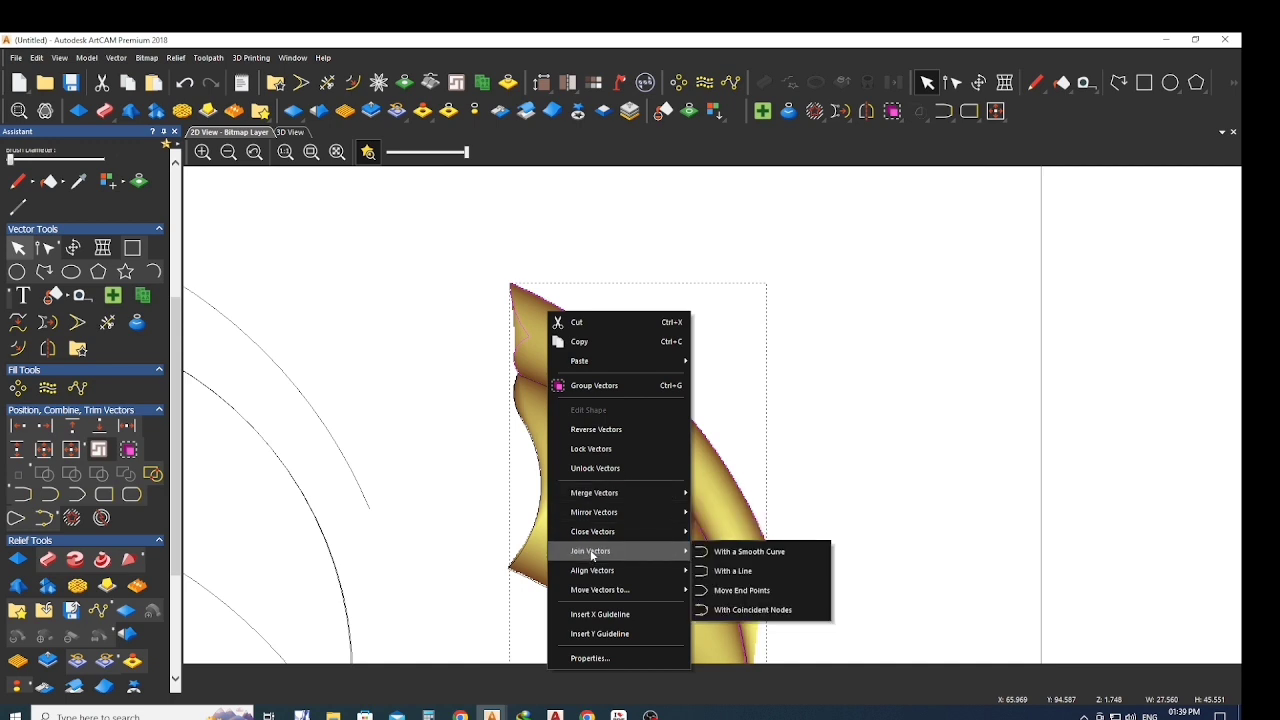
click(717, 592)
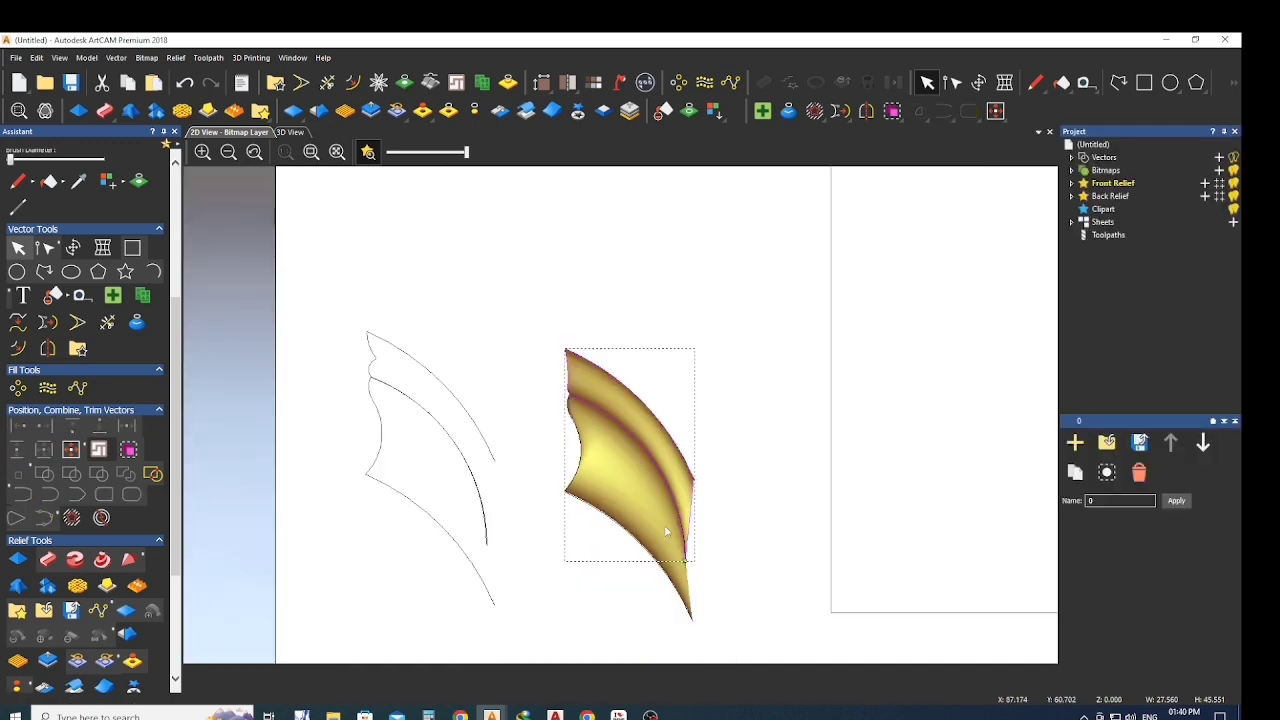
Join the outline vectors of the leaf's lower section by moving their end points.
scroll(573, 529, up, 5)
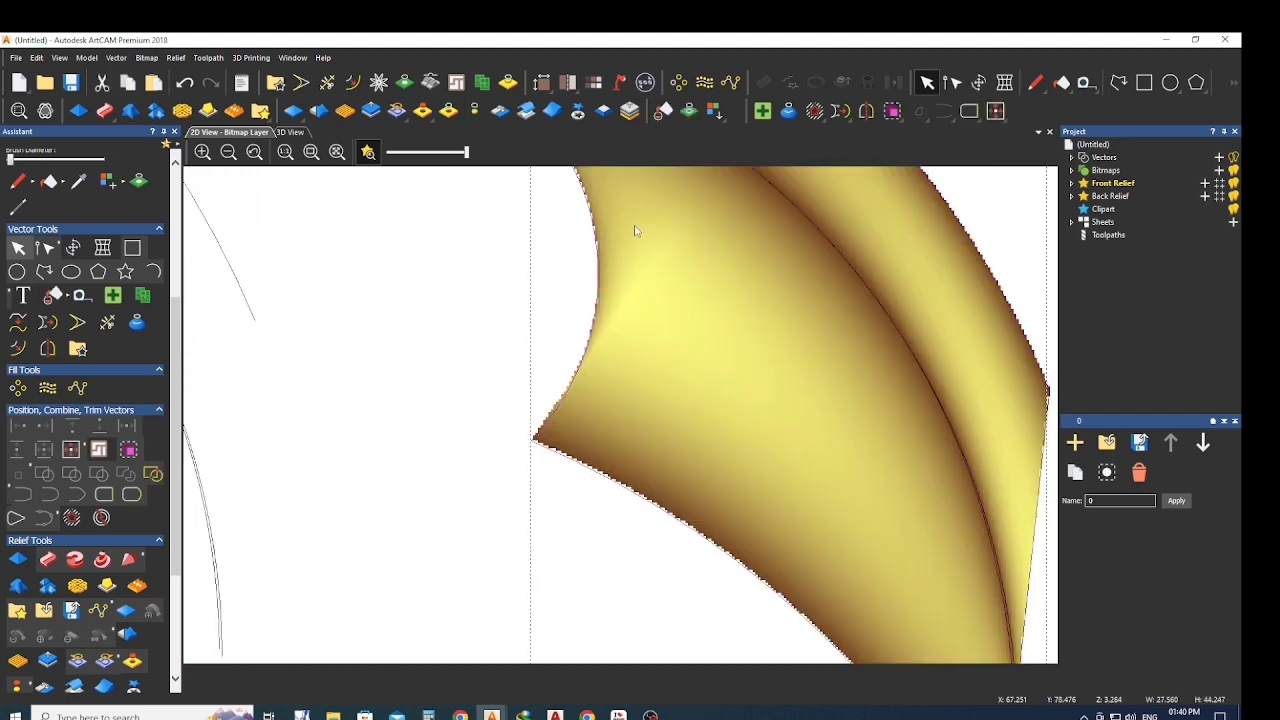
scroll(635, 230, down, 3)
scroll(612, 354, up, 3)
drag(596, 300, 571, 336)
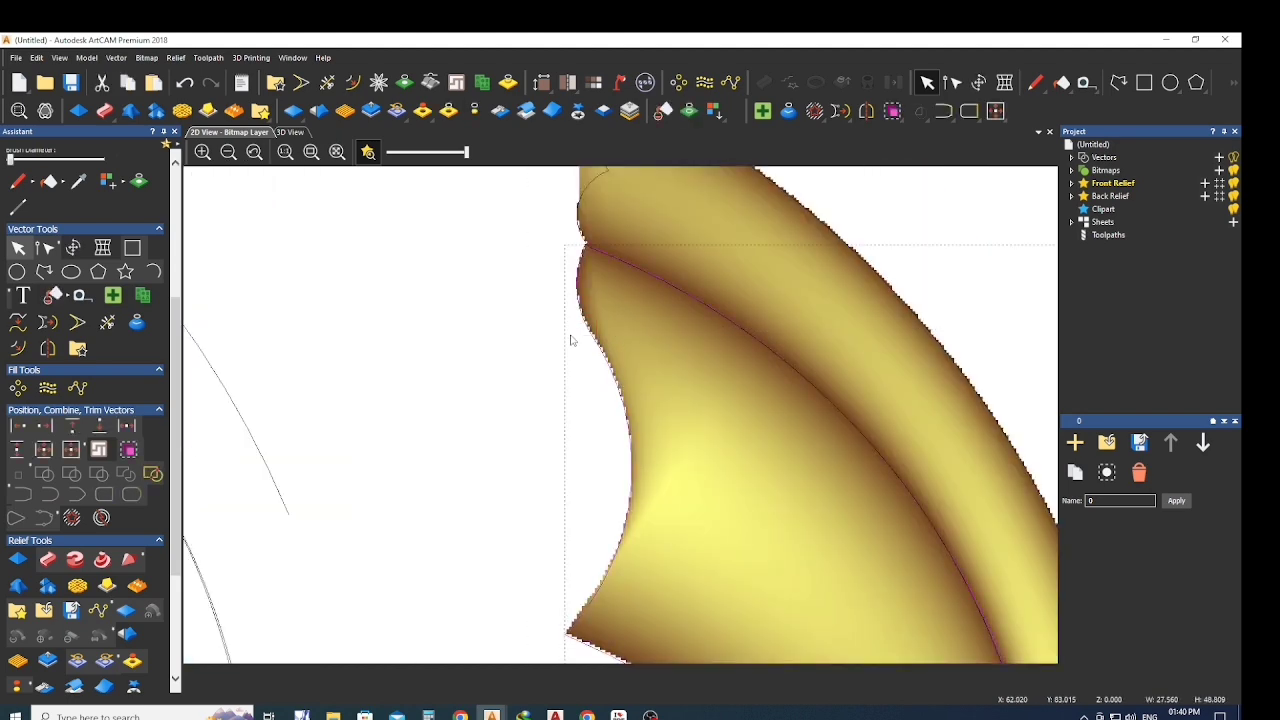
right_click(570, 340)
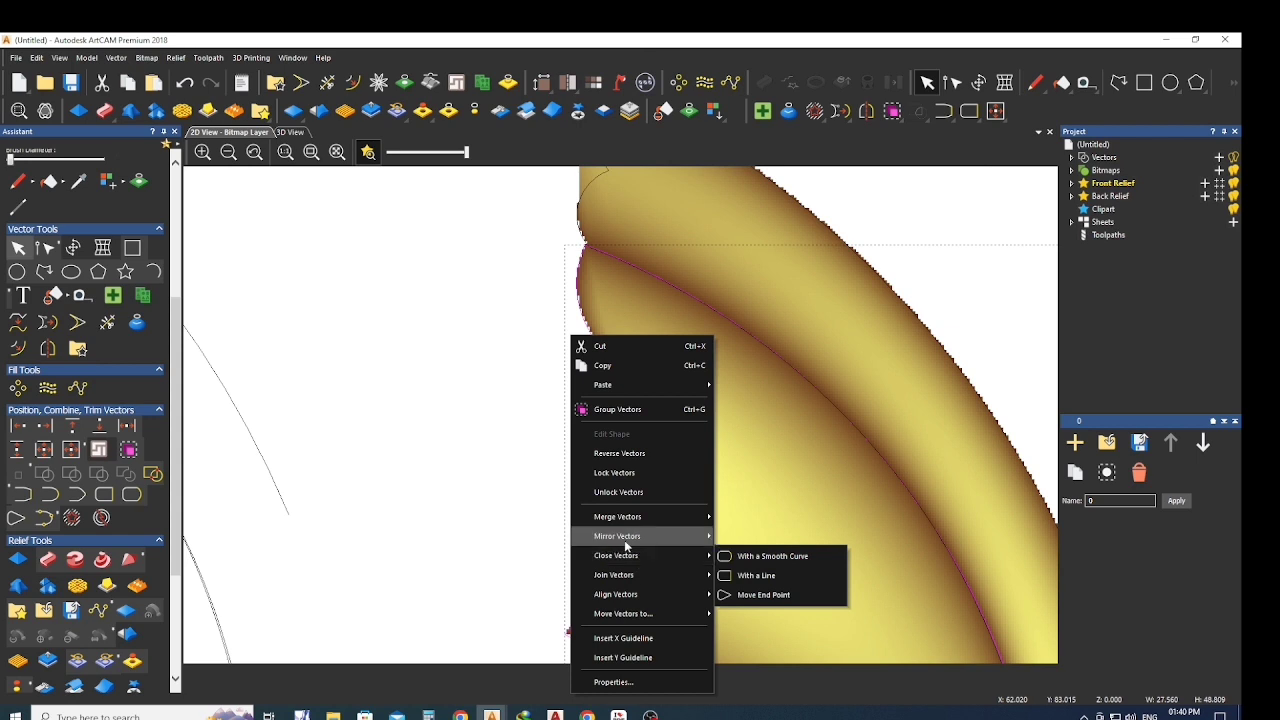
click(762, 612)
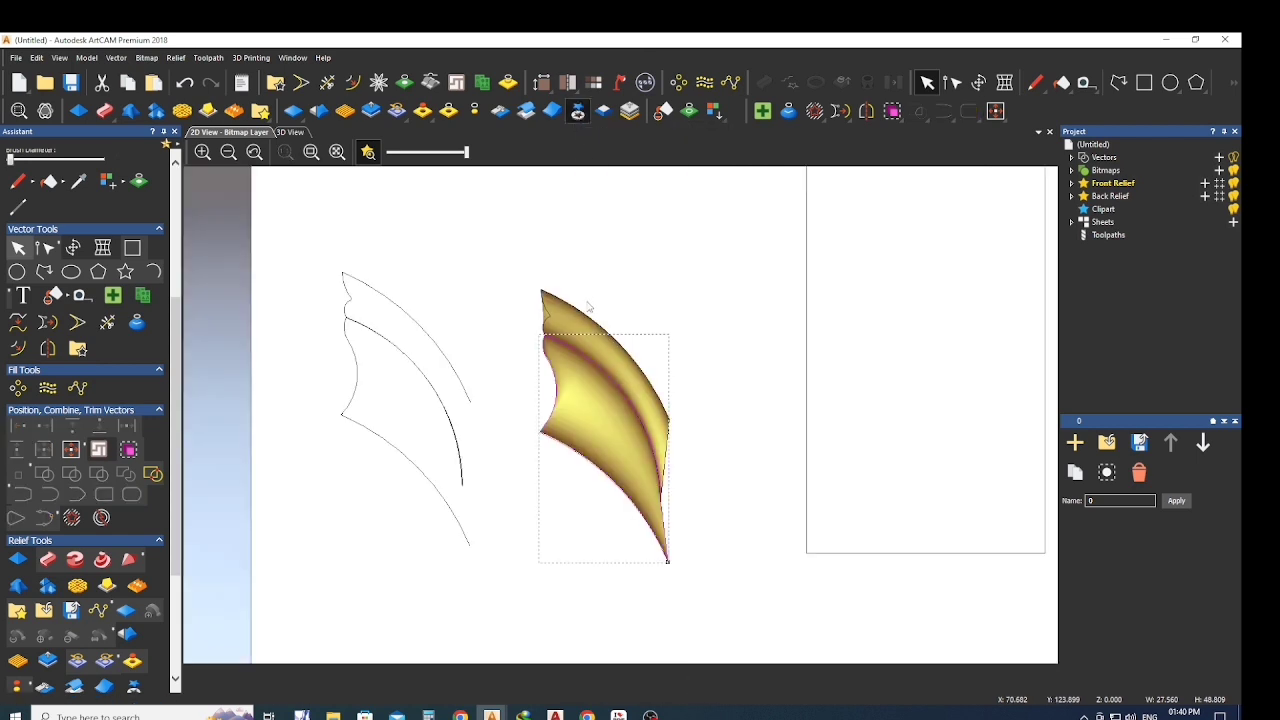
Convert the leaf's lower section and then its upper band into separate relief clipart pieces.
key(t)
scroll(602, 290, up, 2)
click(584, 266)
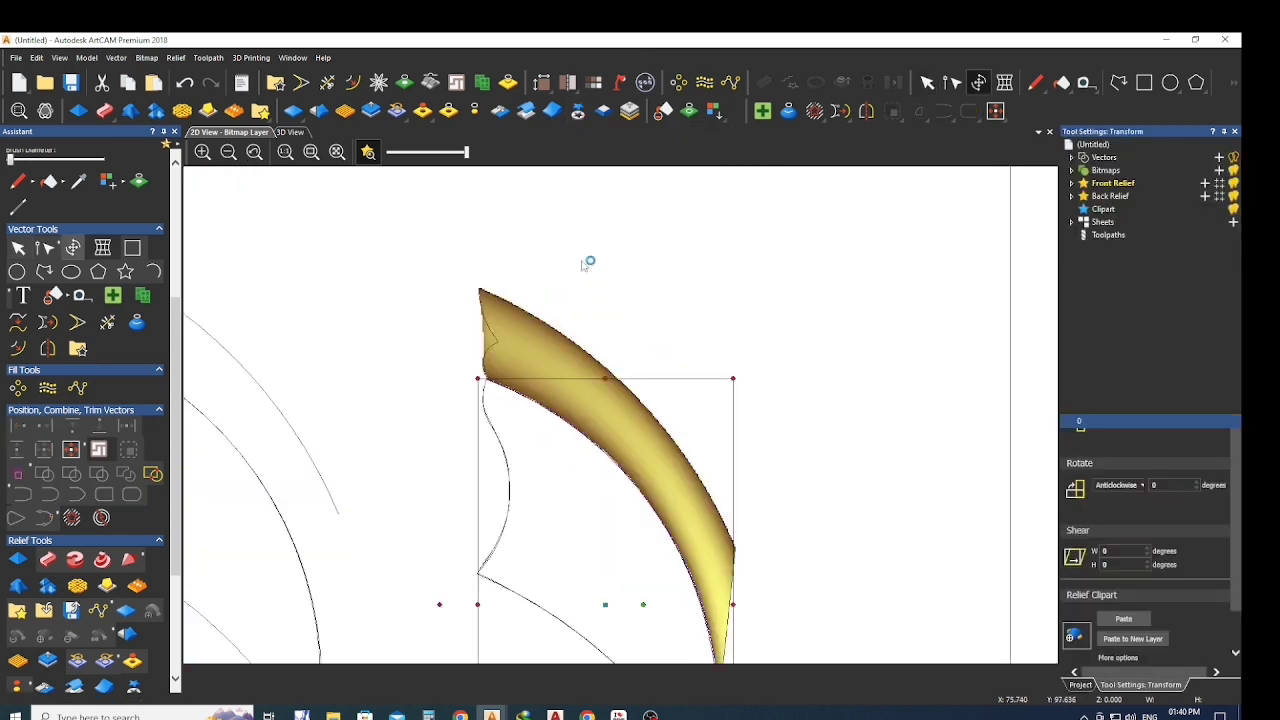
drag(577, 252, 487, 330)
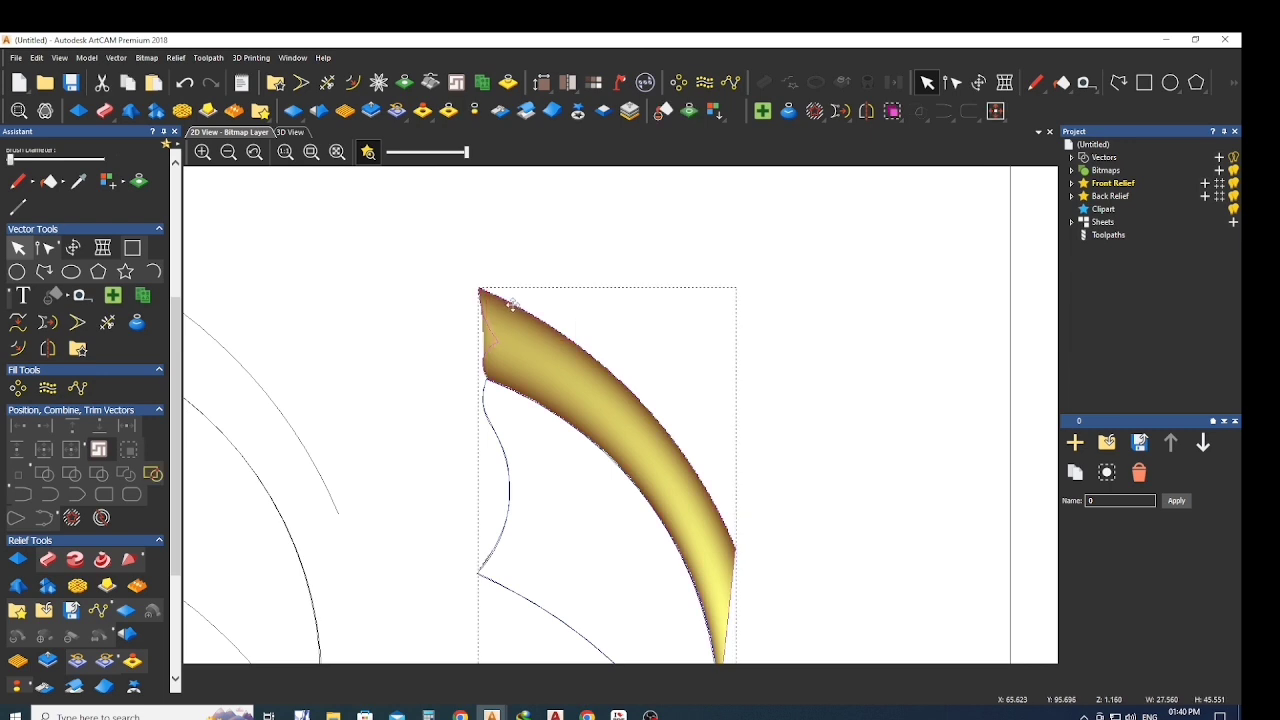
click(581, 116)
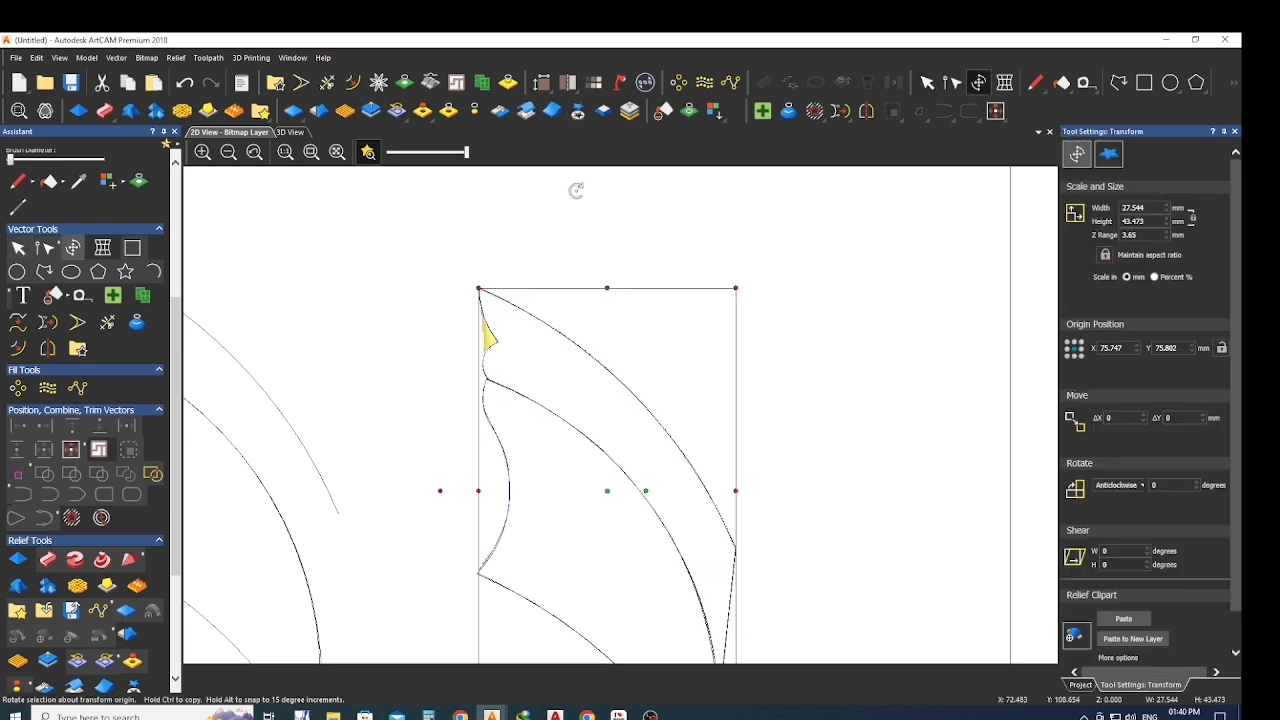
scroll(571, 245, down, 3)
key(Escape)
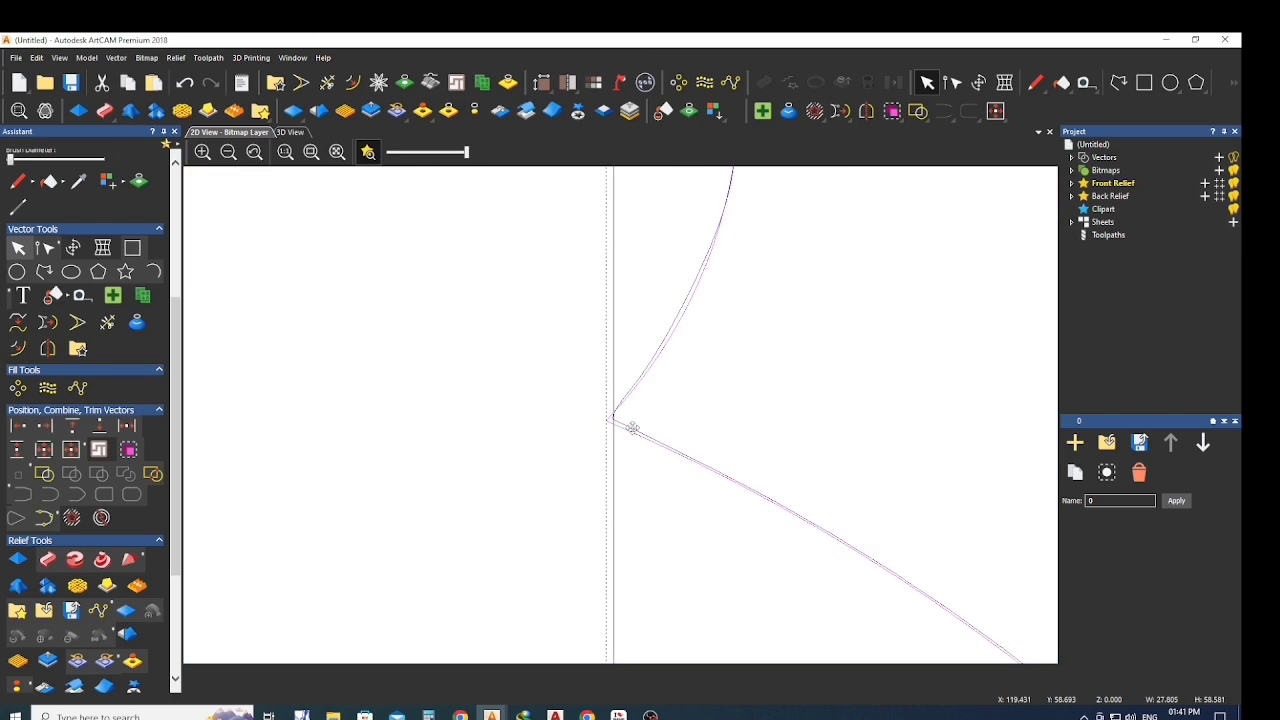
Nudge the leaf motif so its outer corner sits on the left edge of the tall rectangle.
key(Right)
key(Right)
key(Right)
key(Right)
key(Right)
key(Right)
key(Right)
key(Right)
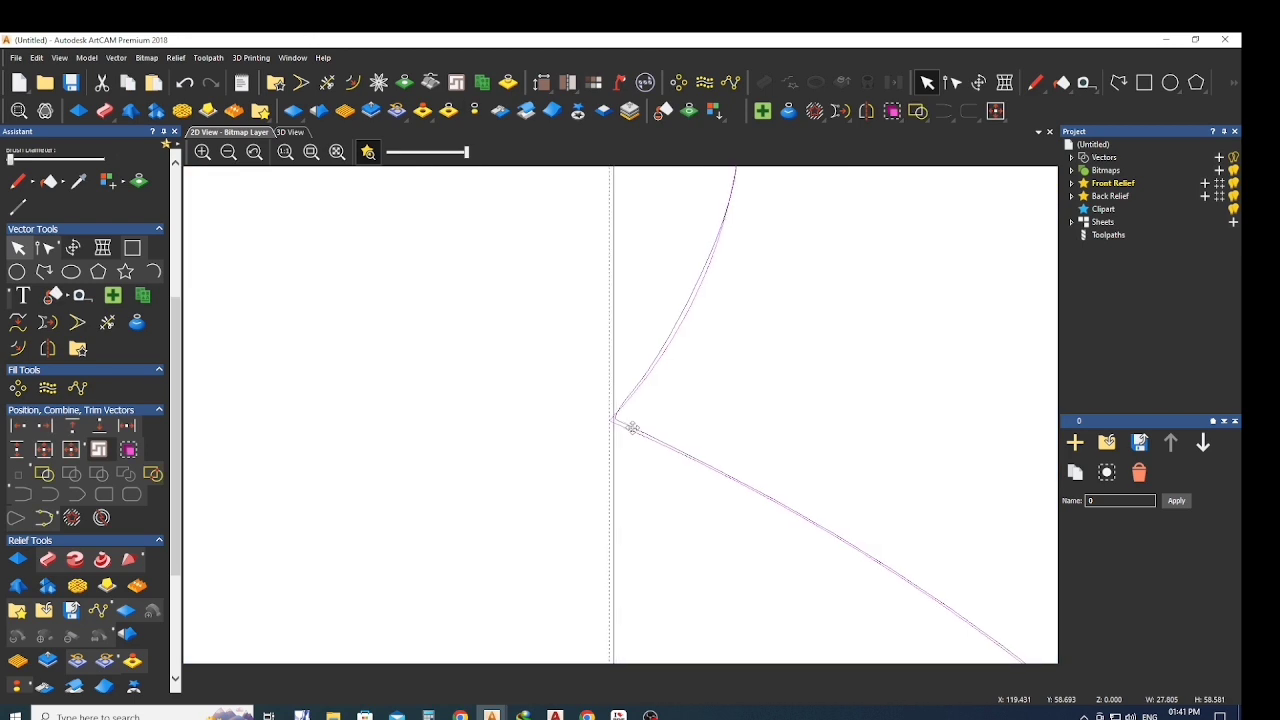
scroll(632, 428, down, 8)
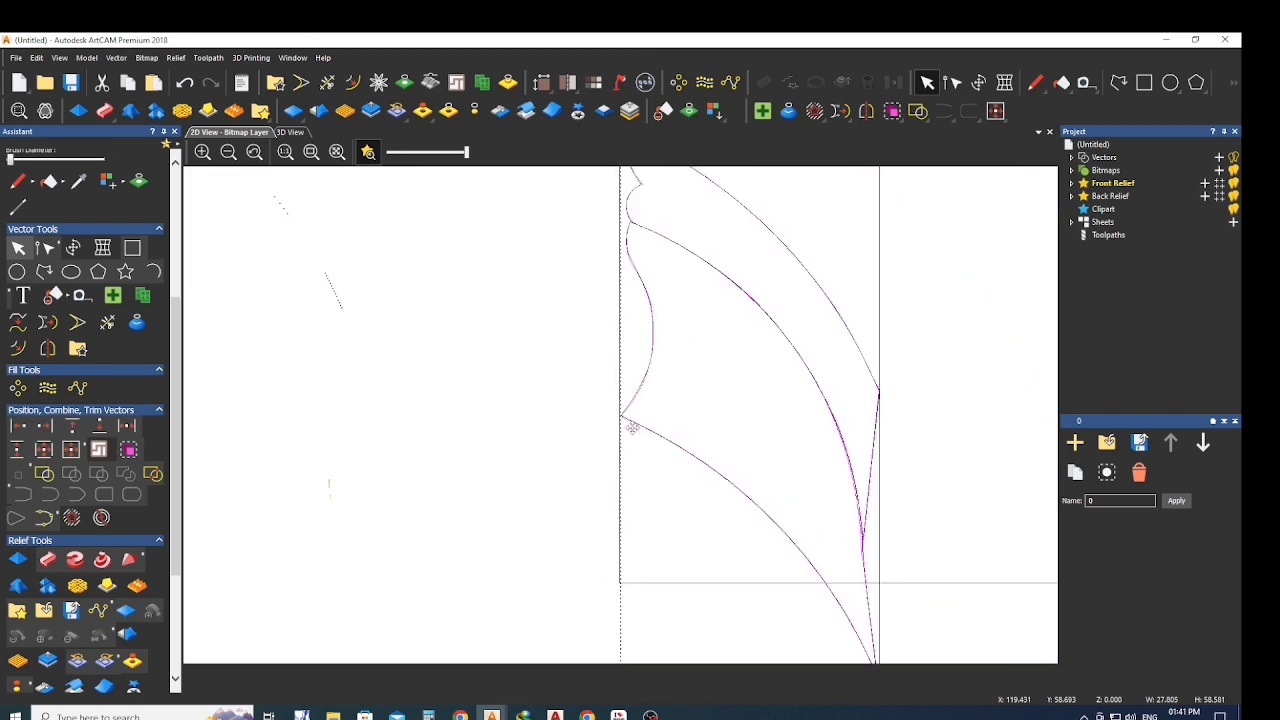
Examine the stacked leaf reliefs in the 3D view from several angles, then return to the 2D view.
key(F3)
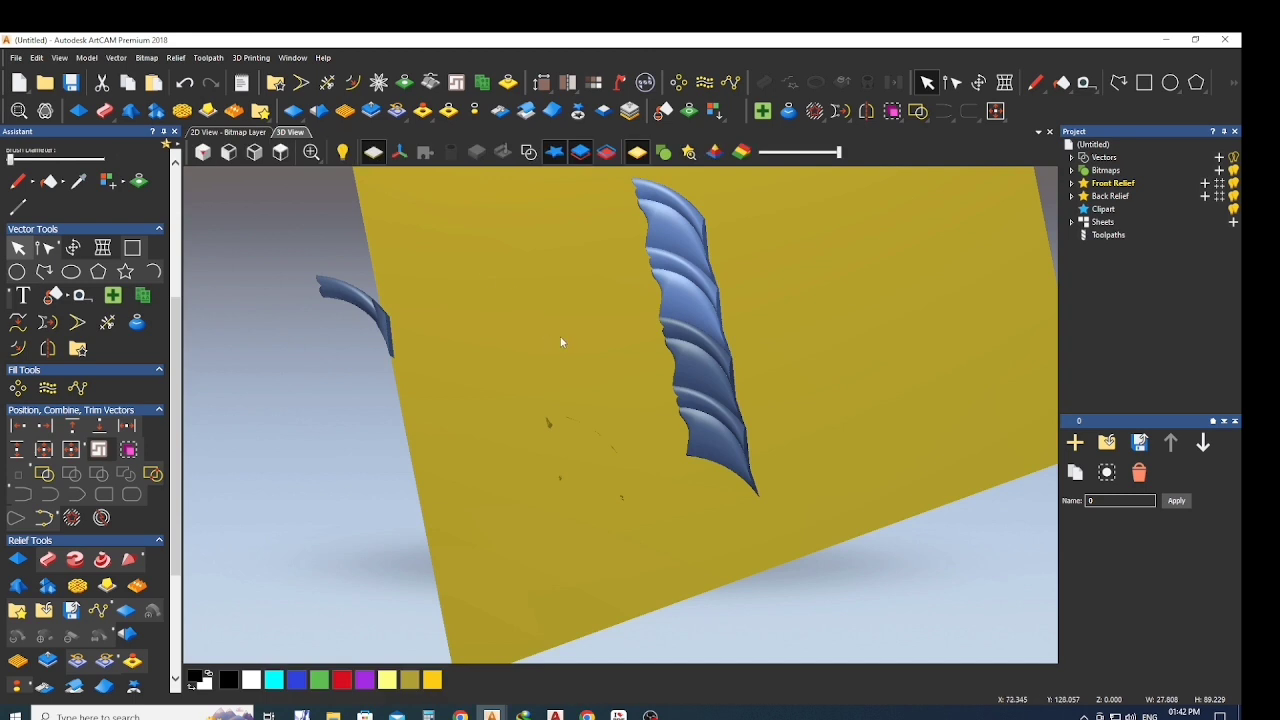
drag(655, 355, 703, 401)
scroll(703, 401, down, 3)
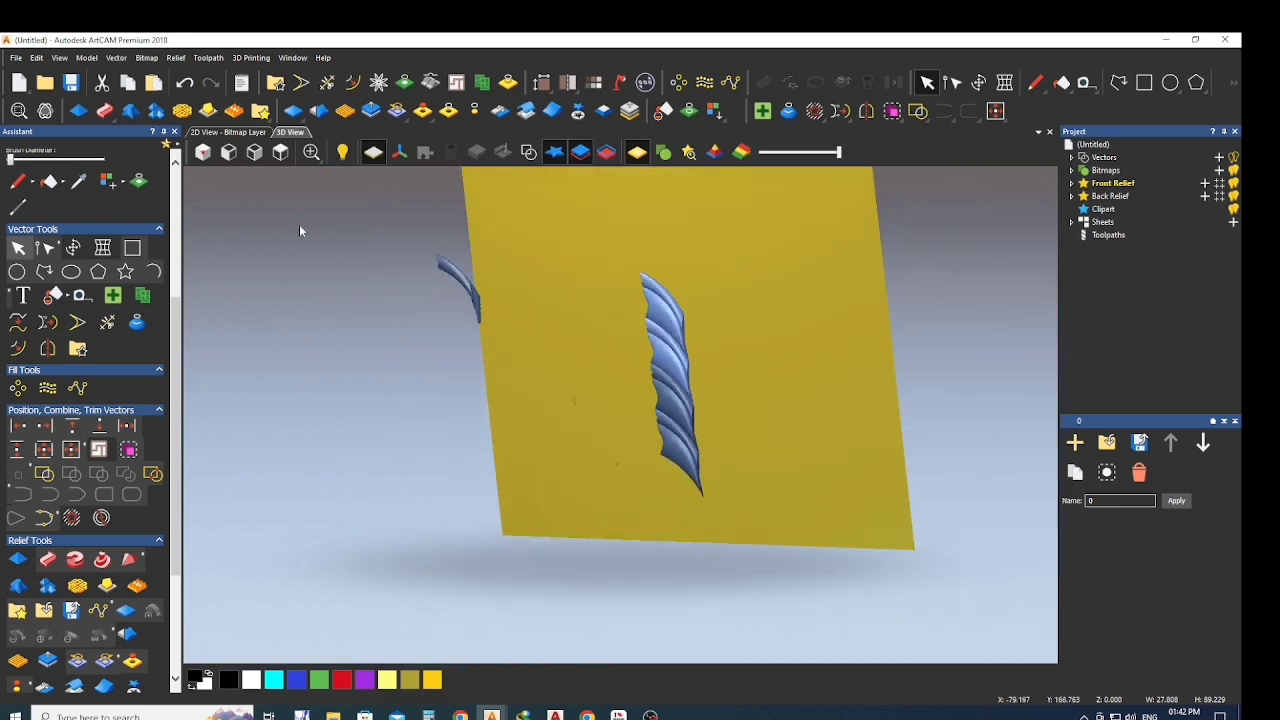
drag(429, 268, 510, 456)
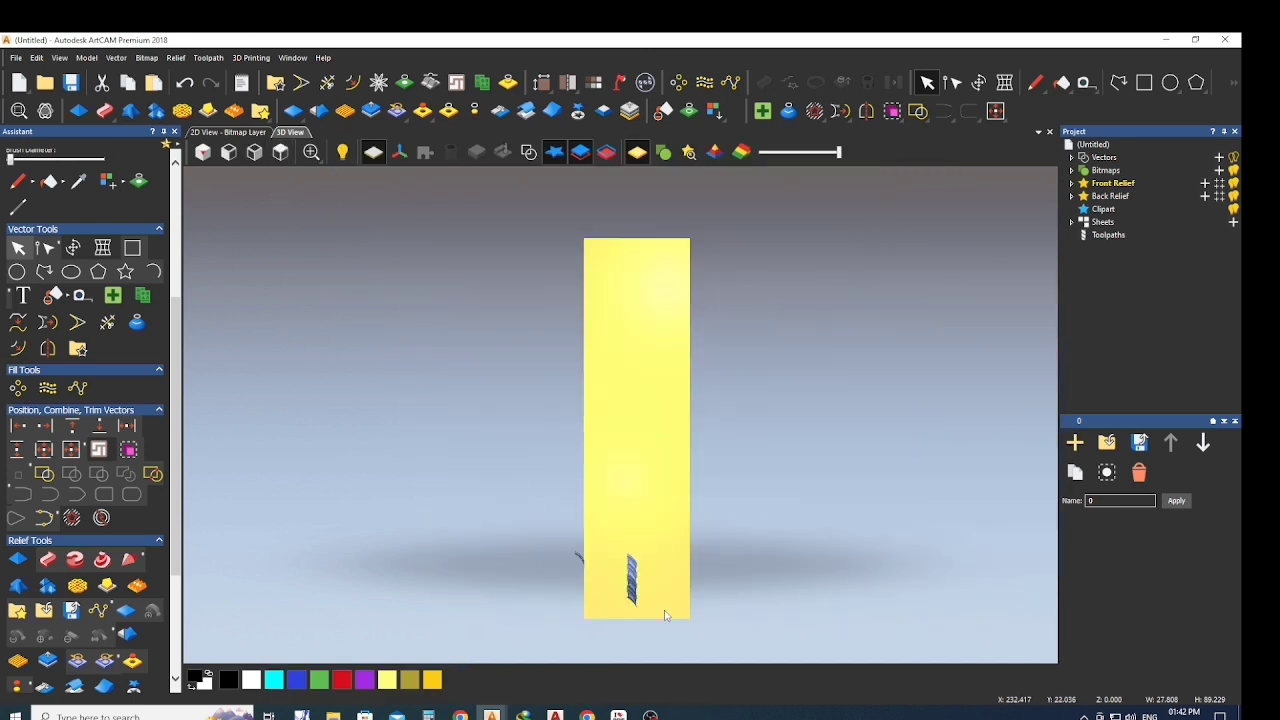
drag(665, 615, 328, 187)
click(228, 132)
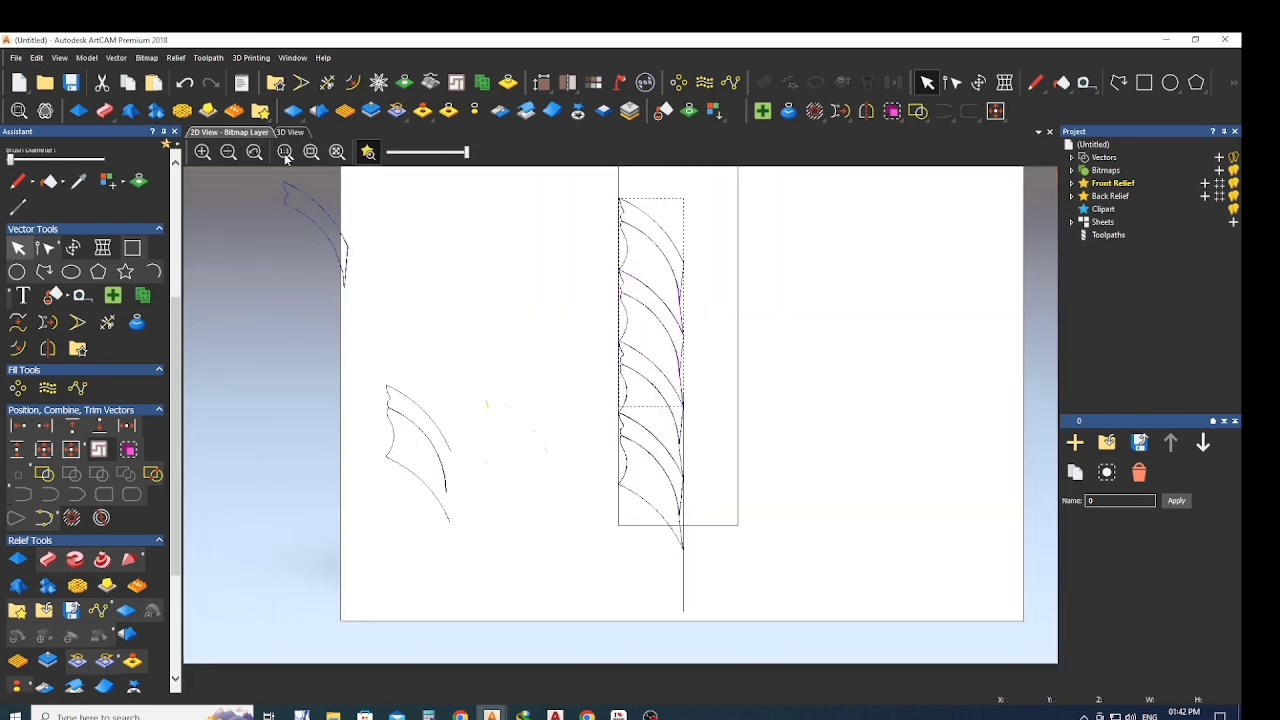
Delete the small rectangle and vertical helper line below the leaf stack.
scroll(657, 371, up, 3)
scroll(657, 371, down, 3)
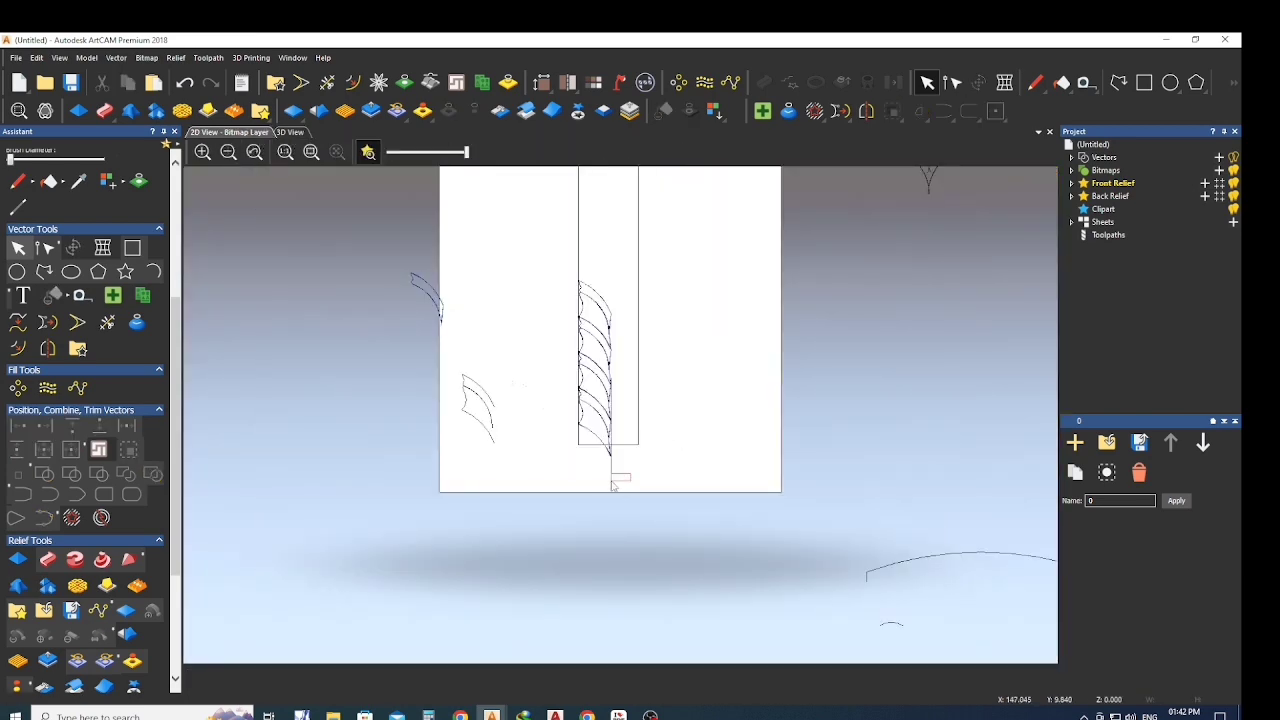
click(611, 478)
key(Delete)
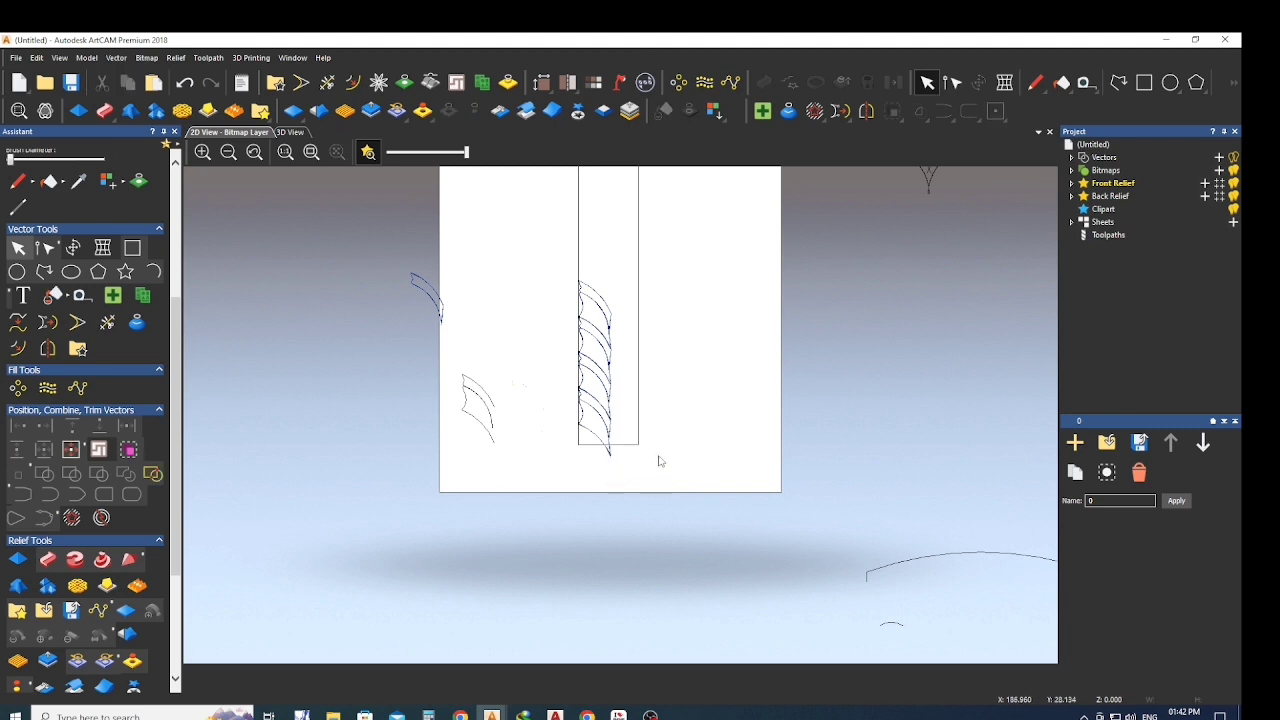
Repeat the whole leaf stack upward along the tall rectangle's left edge to form a continuous column.
drag(620, 322, 592, 438)
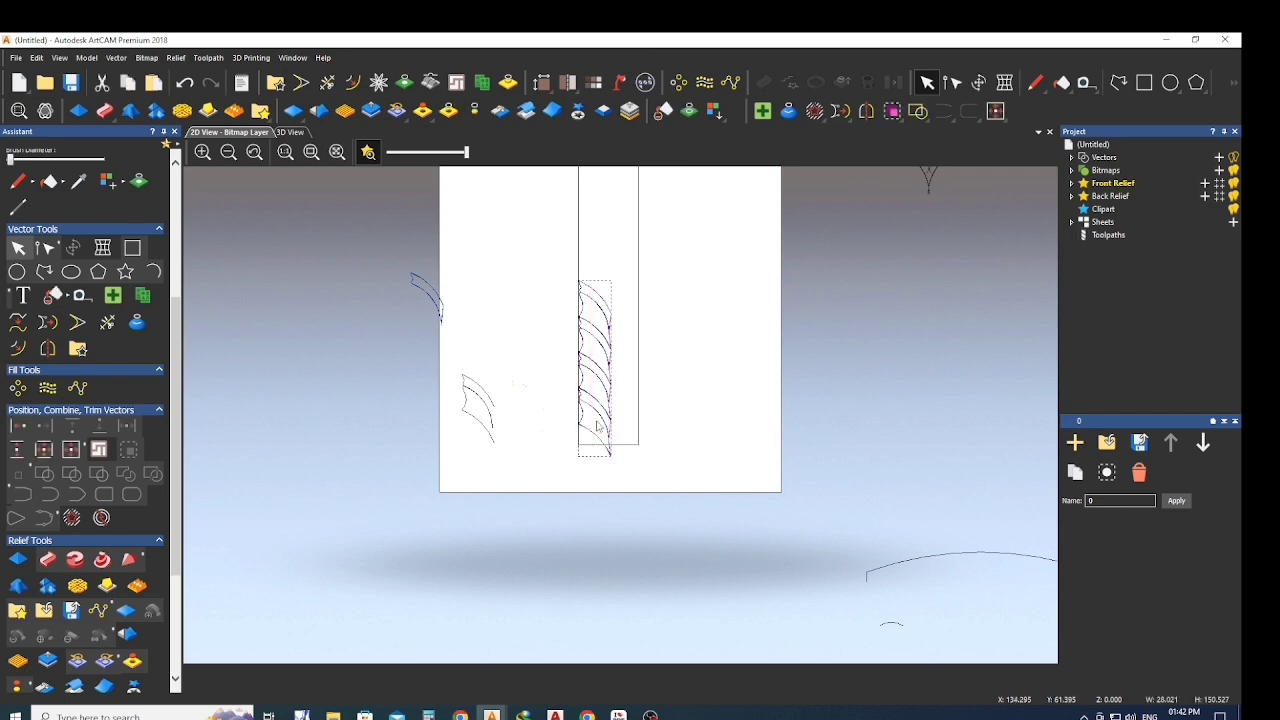
scroll(598, 307, down, 1)
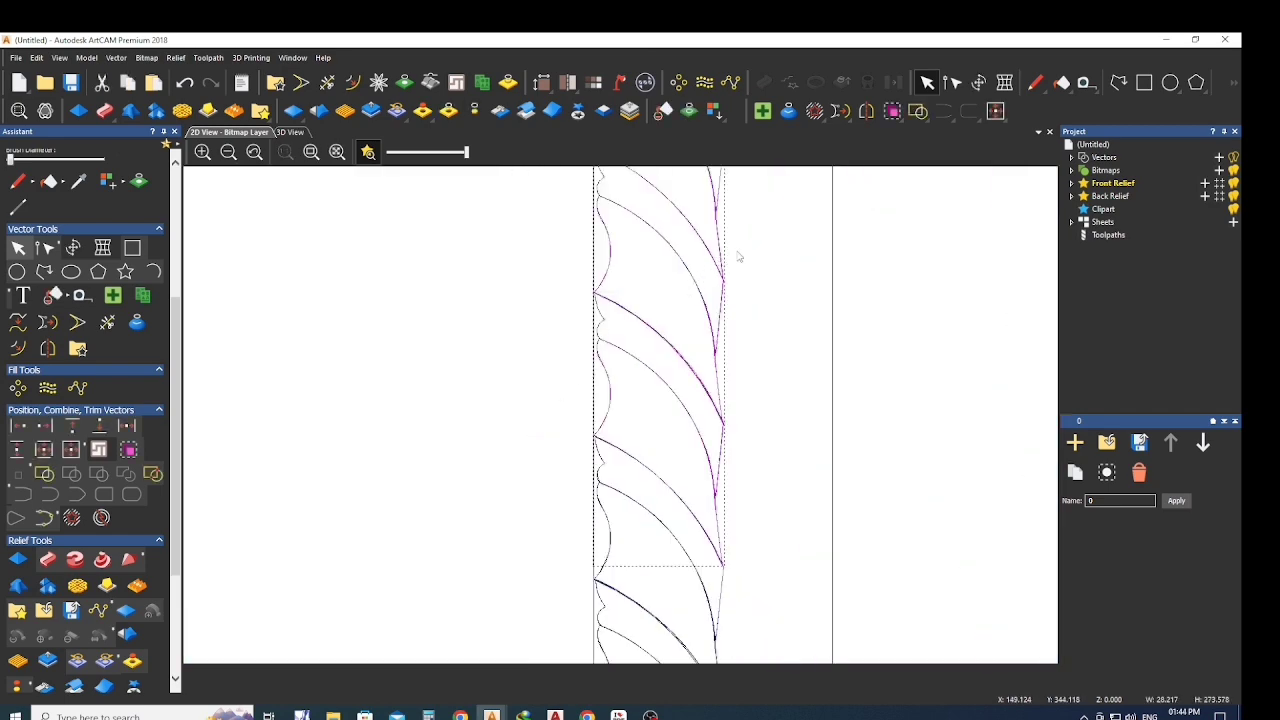
click(740, 253)
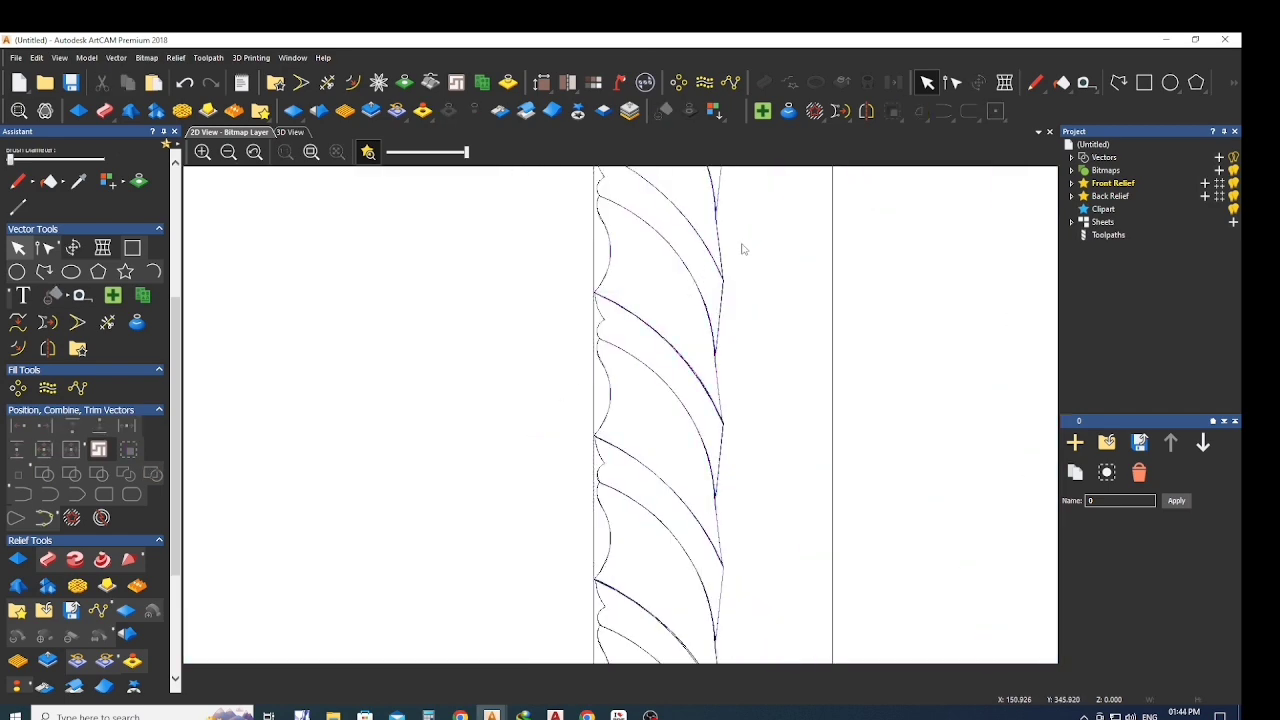
Examine the leaf column's relief and vector outlines in the 3D and 2D views.
scroll(731, 267, down, 2)
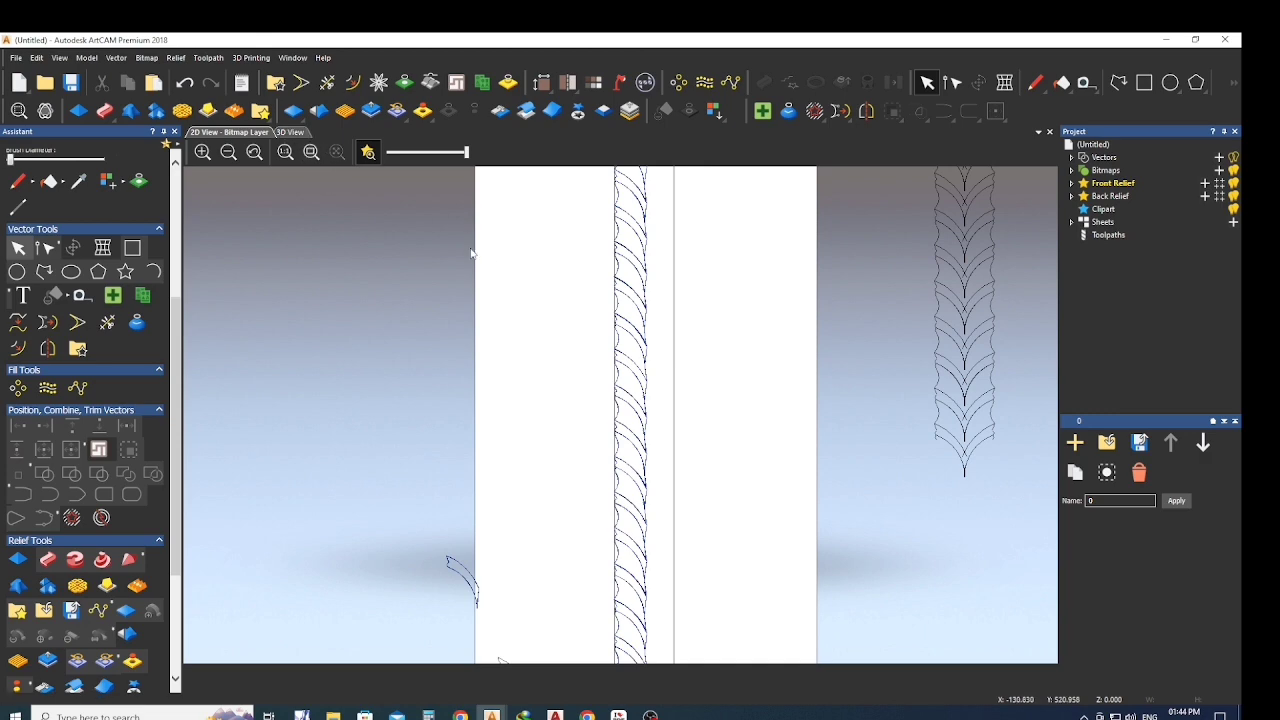
key(F3)
drag(638, 345, 623, 385)
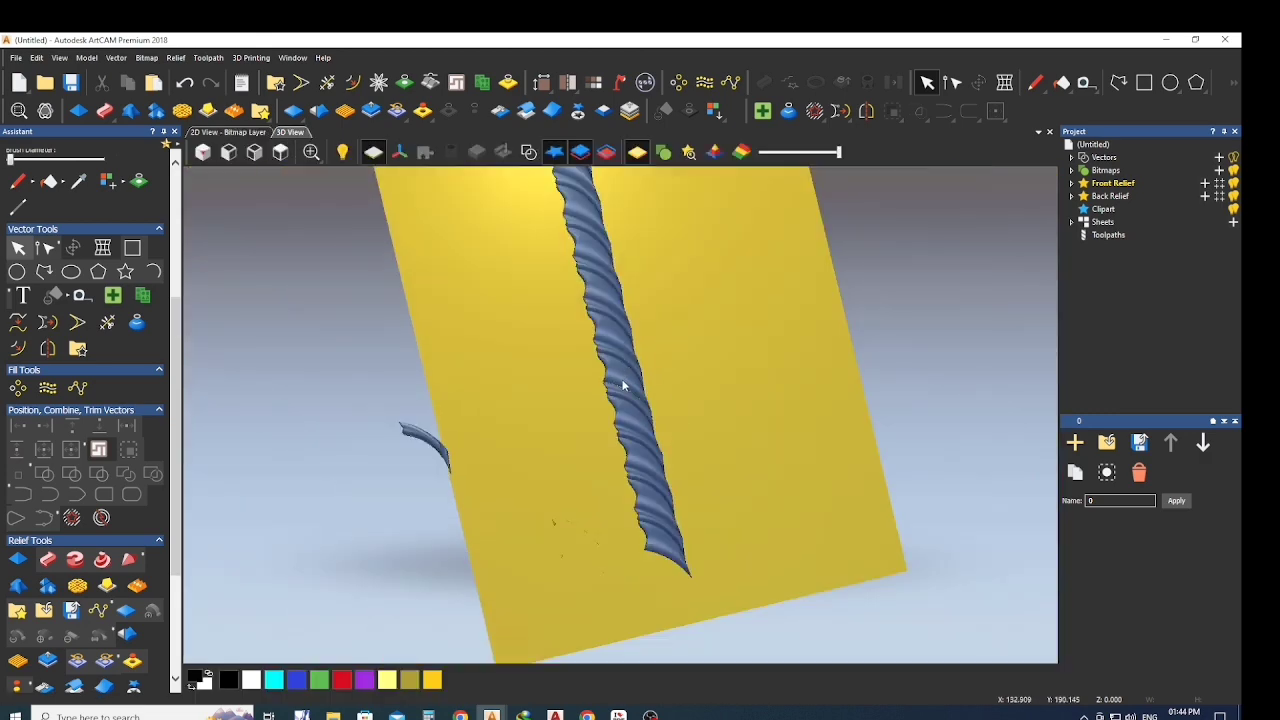
scroll(627, 403, up, 4)
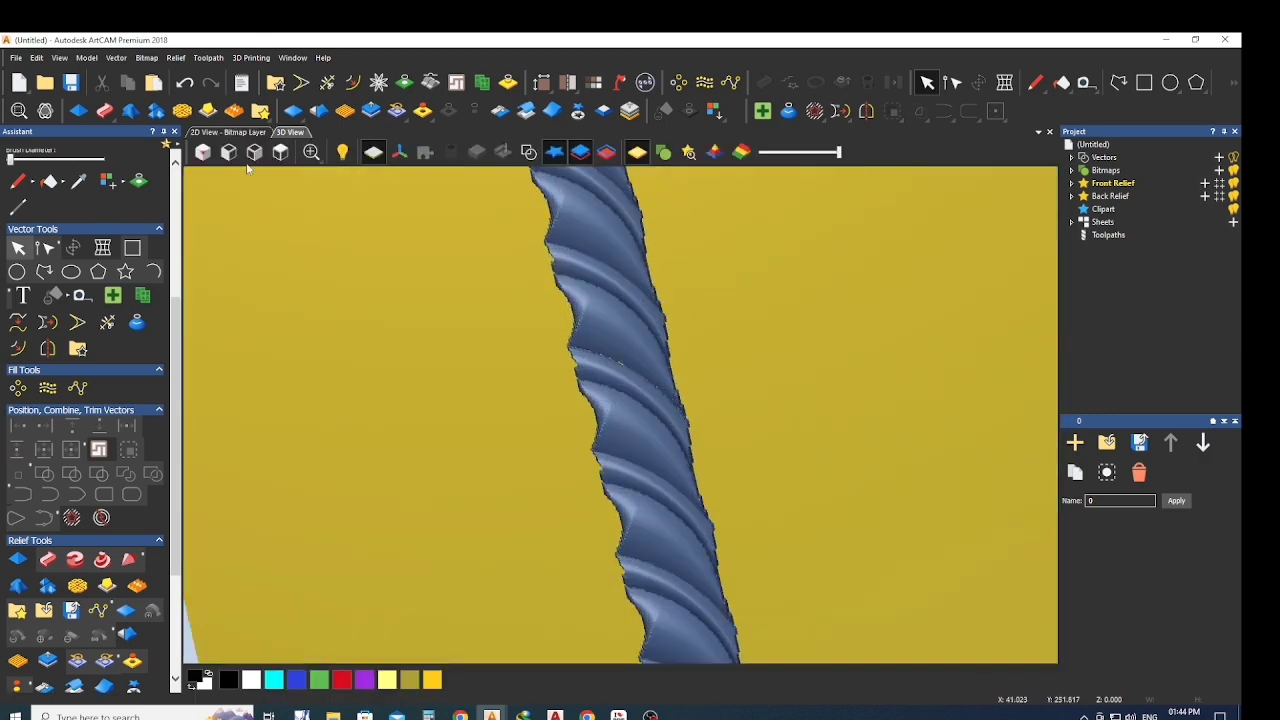
click(277, 149)
click(257, 135)
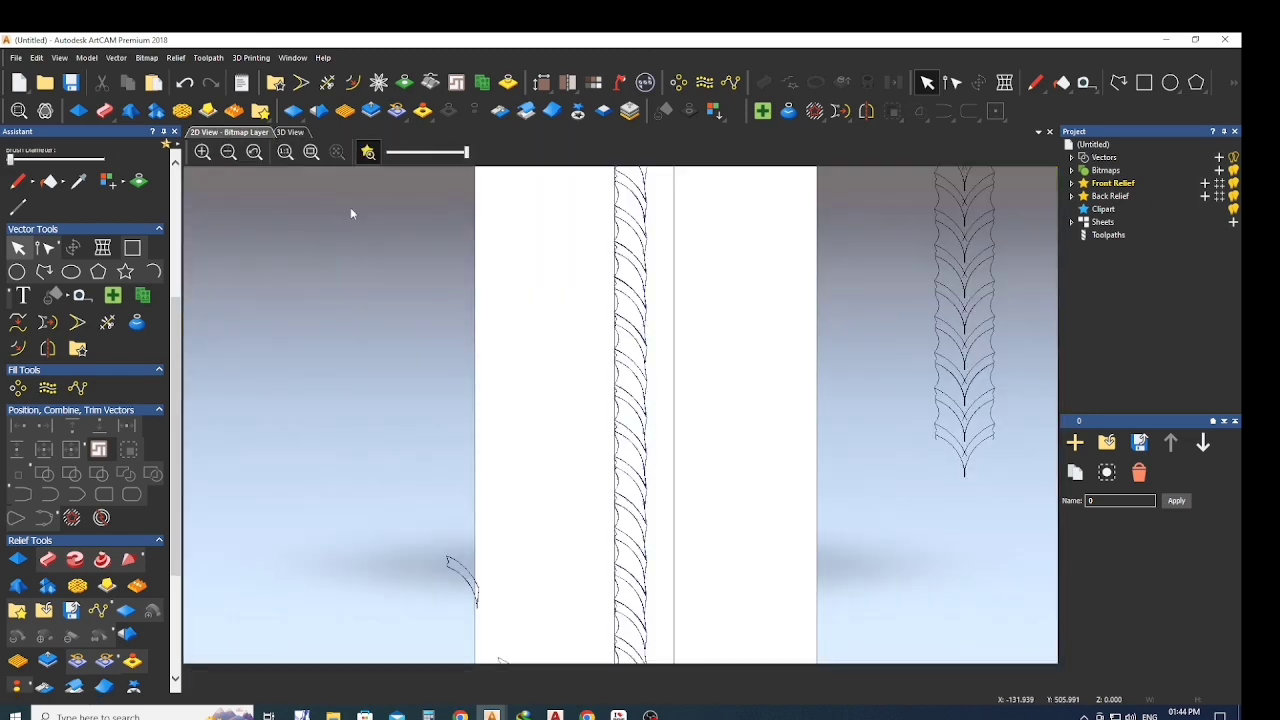
scroll(645, 380, up, 3)
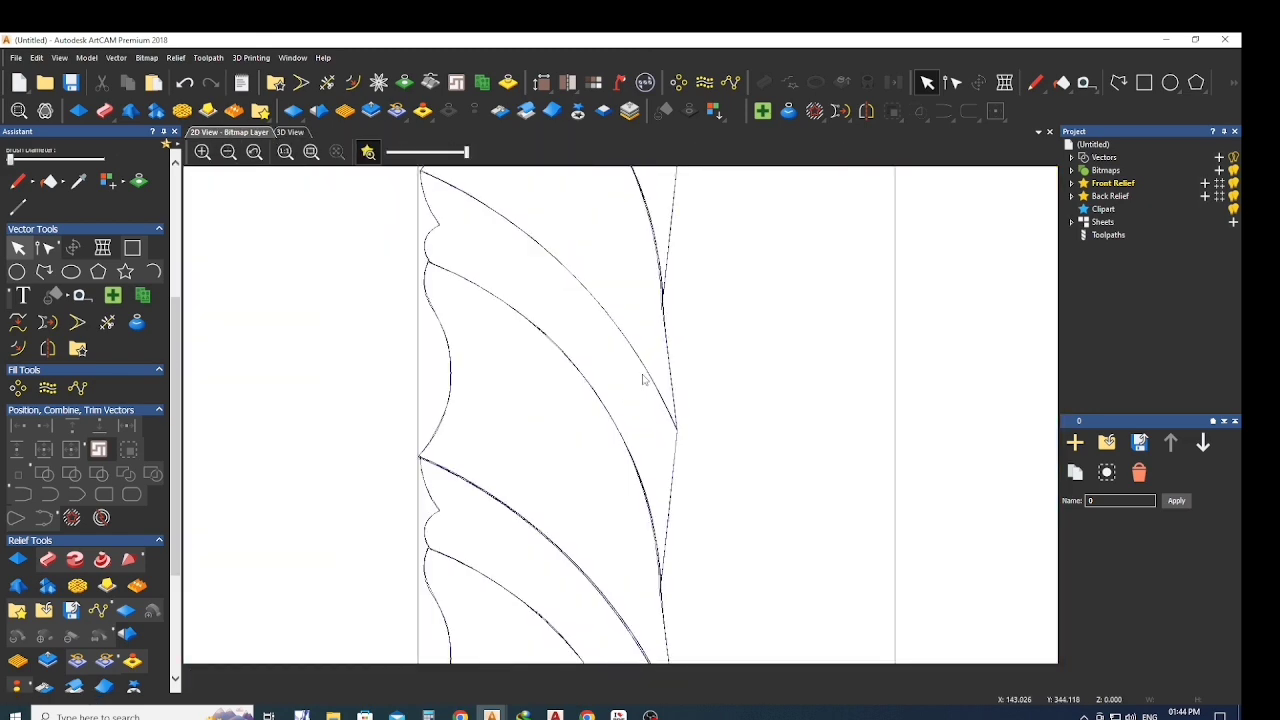
scroll(643, 379, down, 3)
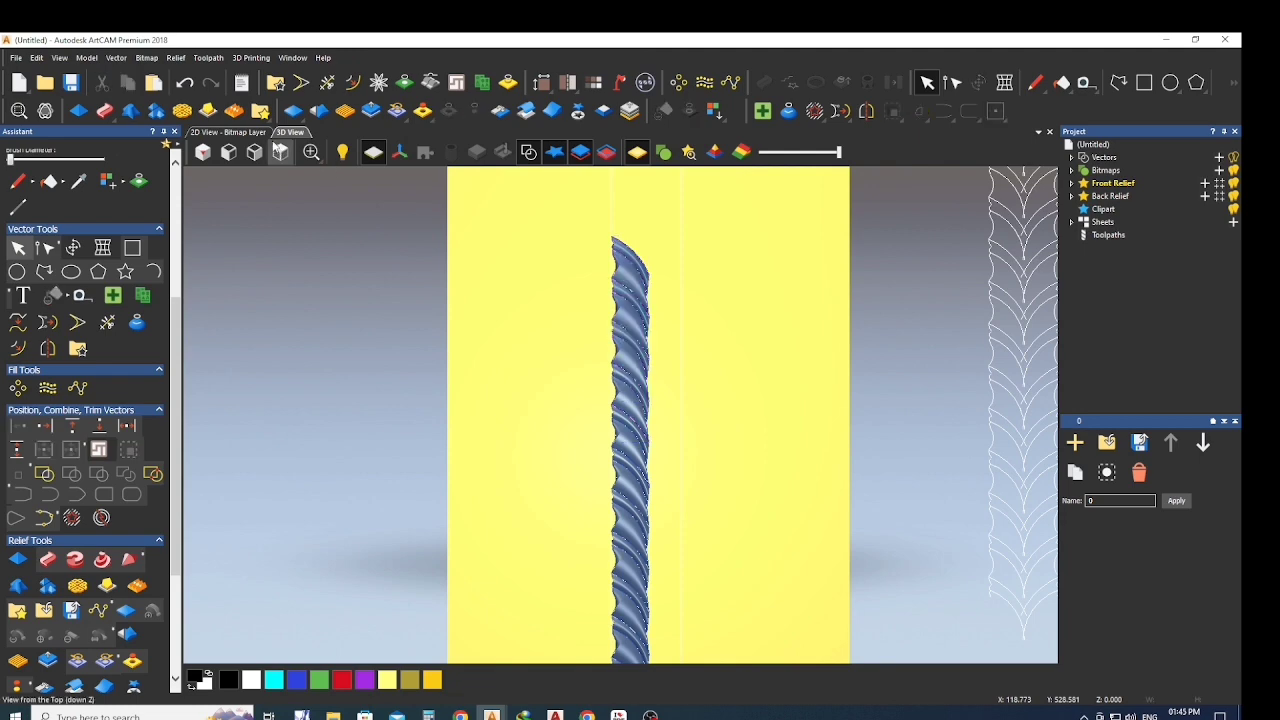
click(262, 133)
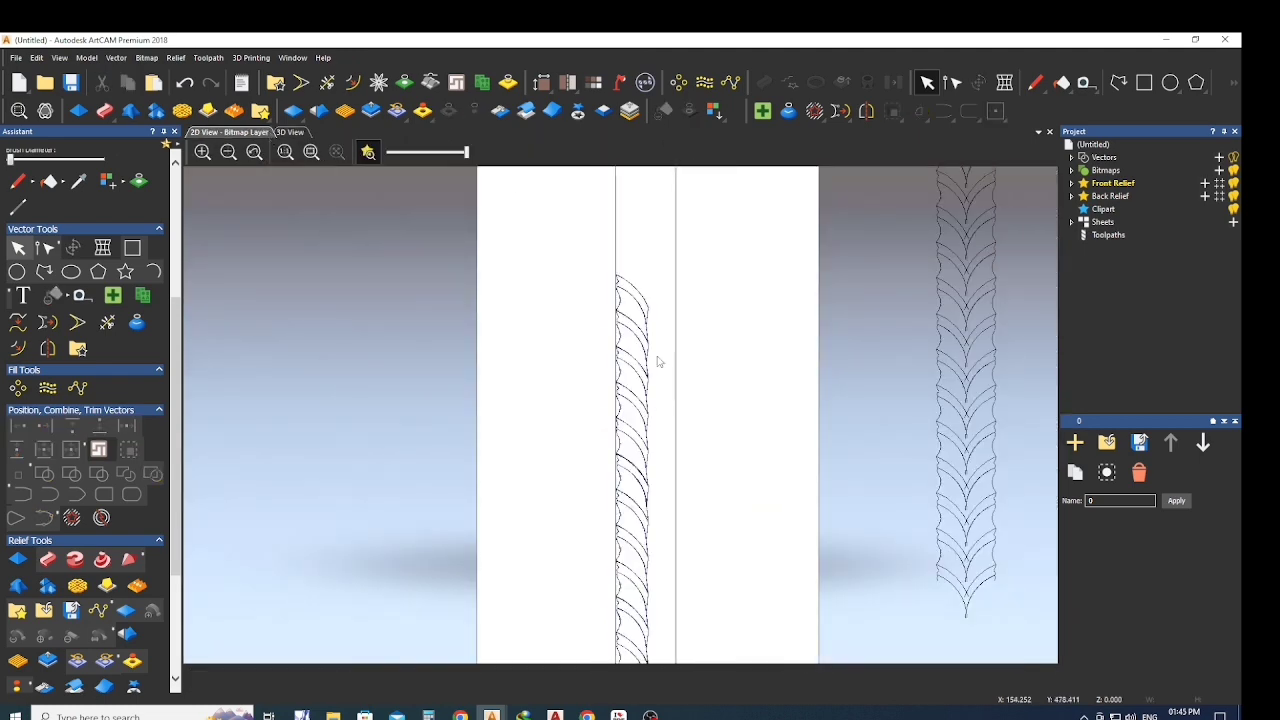
Mirror a copy of the leaf column's vectors to its right side to form a symmetrical pair of columns.
scroll(622, 413, down, 2)
scroll(625, 469, up, 2)
click(625, 469)
click(48, 349)
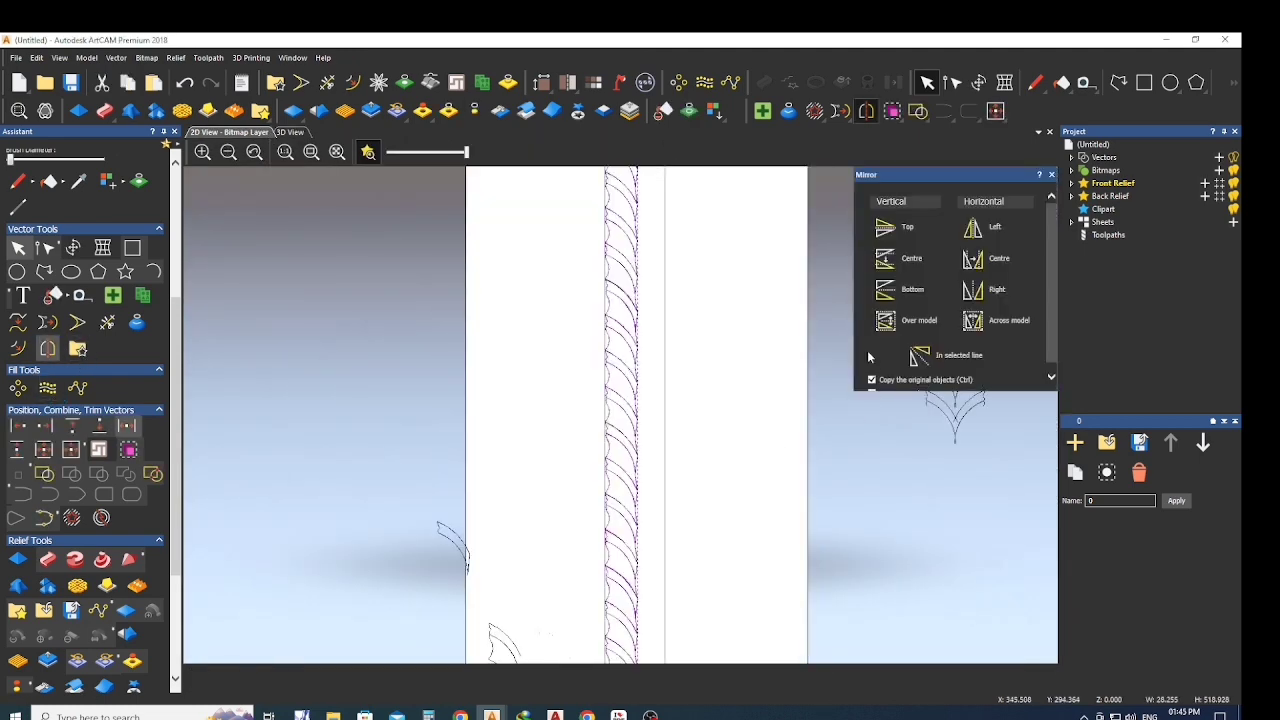
click(994, 289)
scroll(716, 309, down, 2)
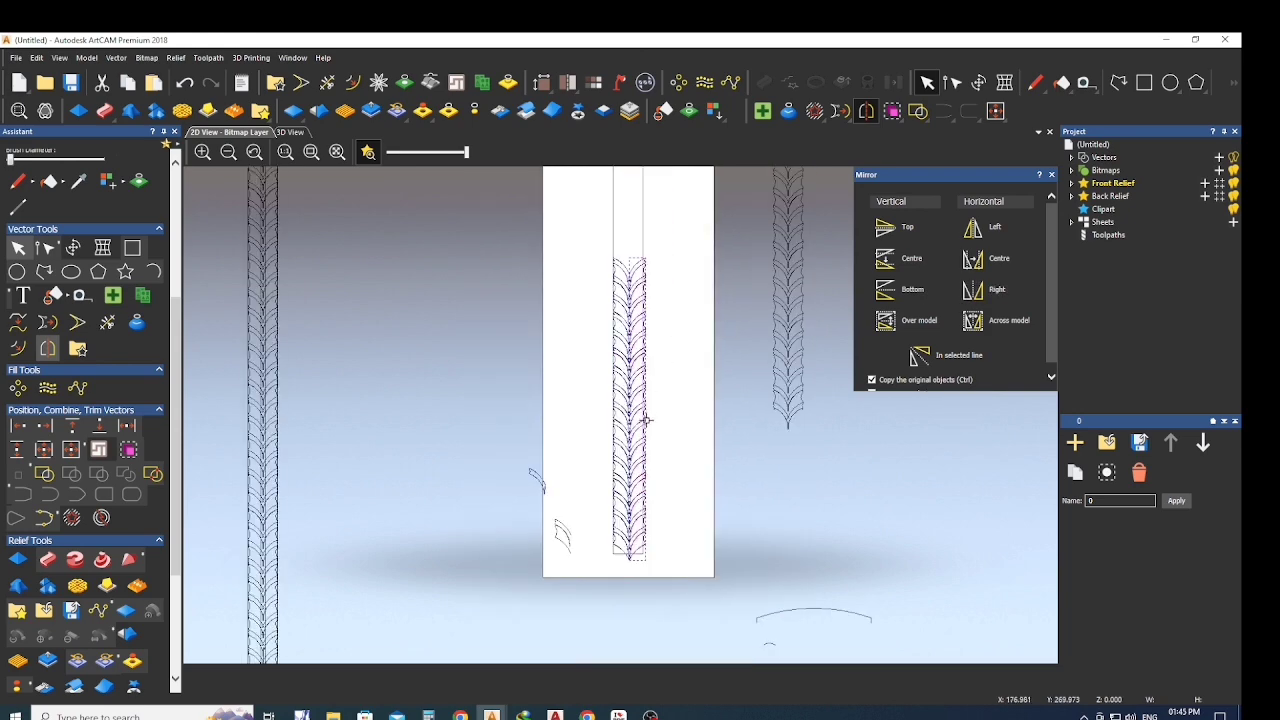
scroll(646, 420, up, 3)
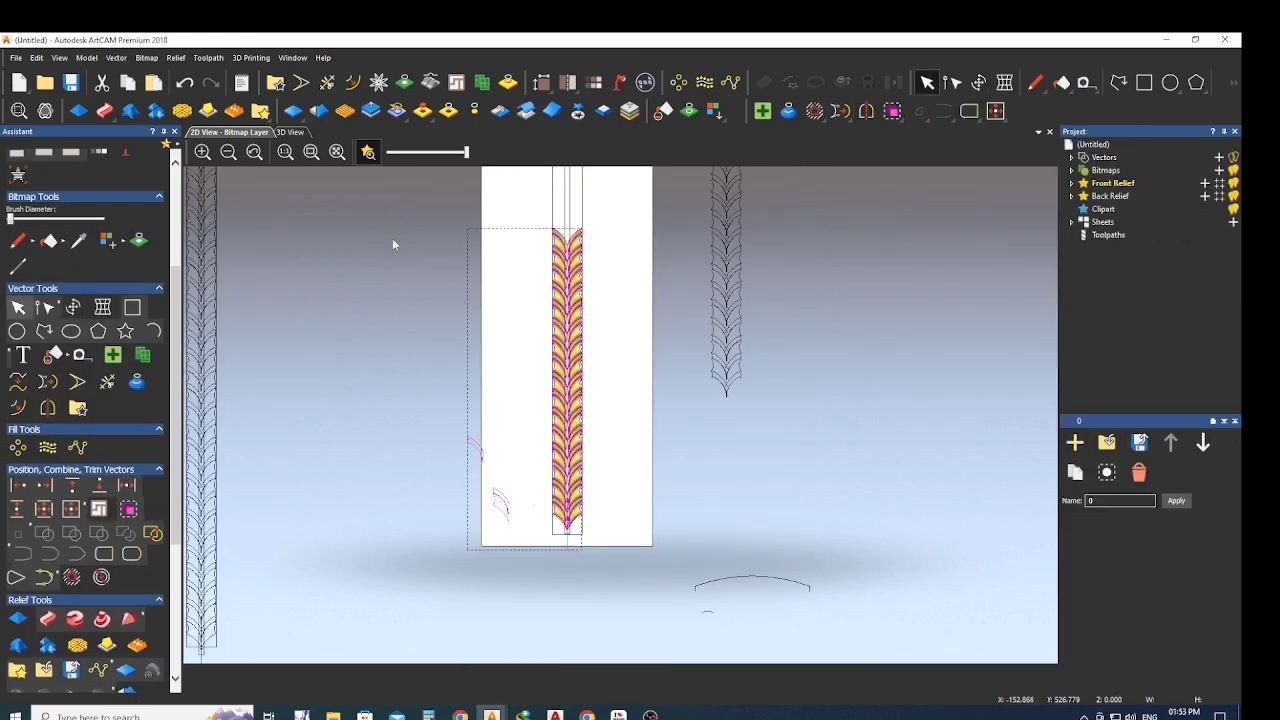
Examine the mirrored leaf relief in the 3D view with the vectors hidden, from several distances and angles.
key(F3)
scroll(534, 329, down, 3)
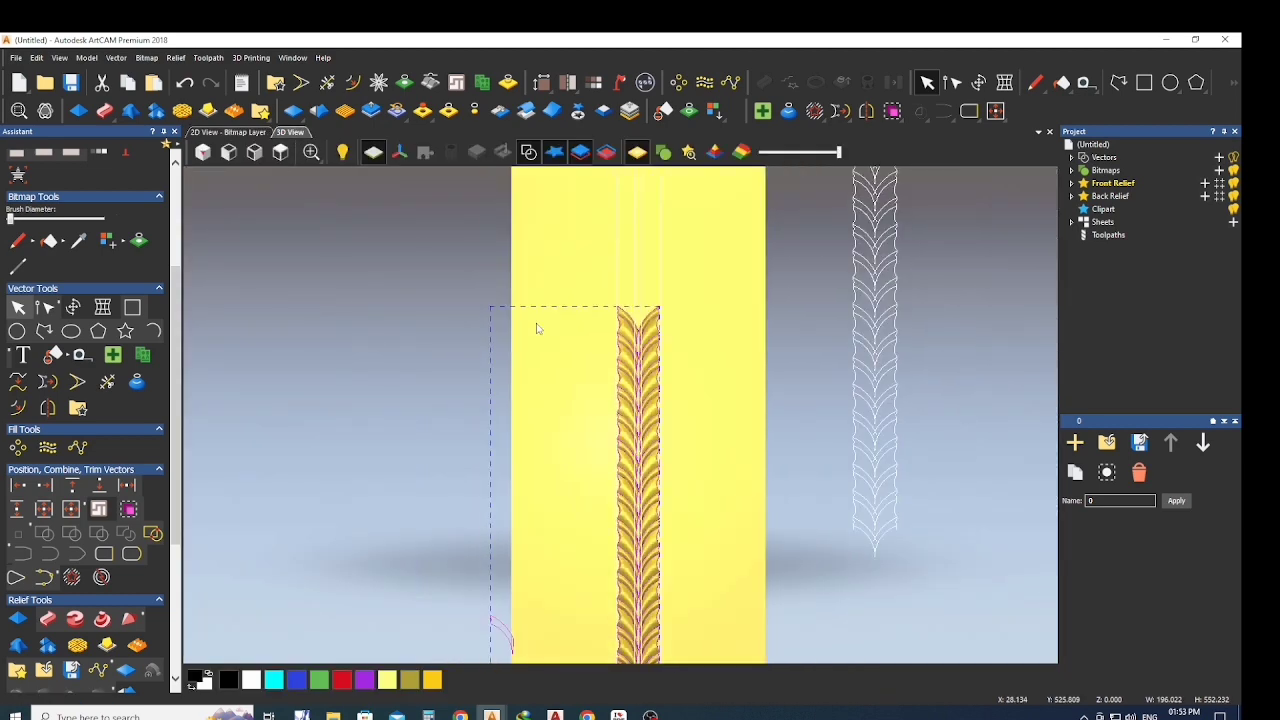
scroll(540, 325, down, 1)
scroll(661, 409, up, 3)
click(674, 396)
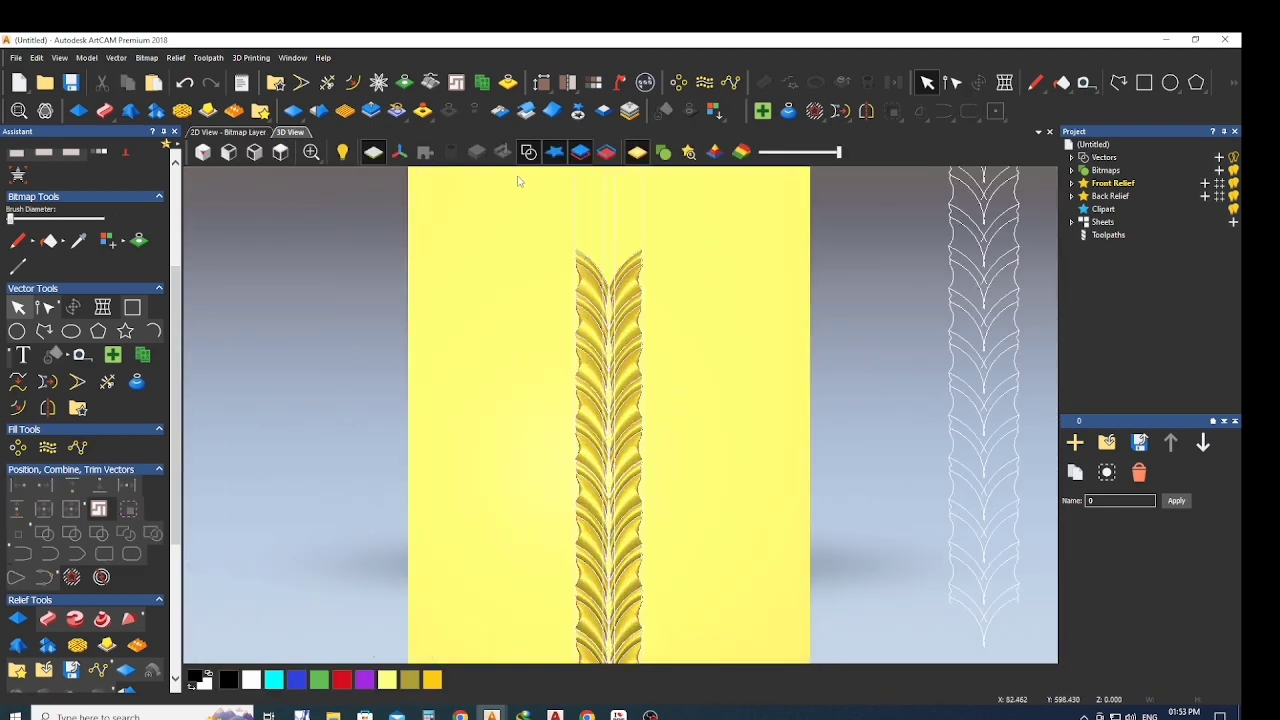
scroll(617, 500, down, 1)
scroll(636, 604, up, 3)
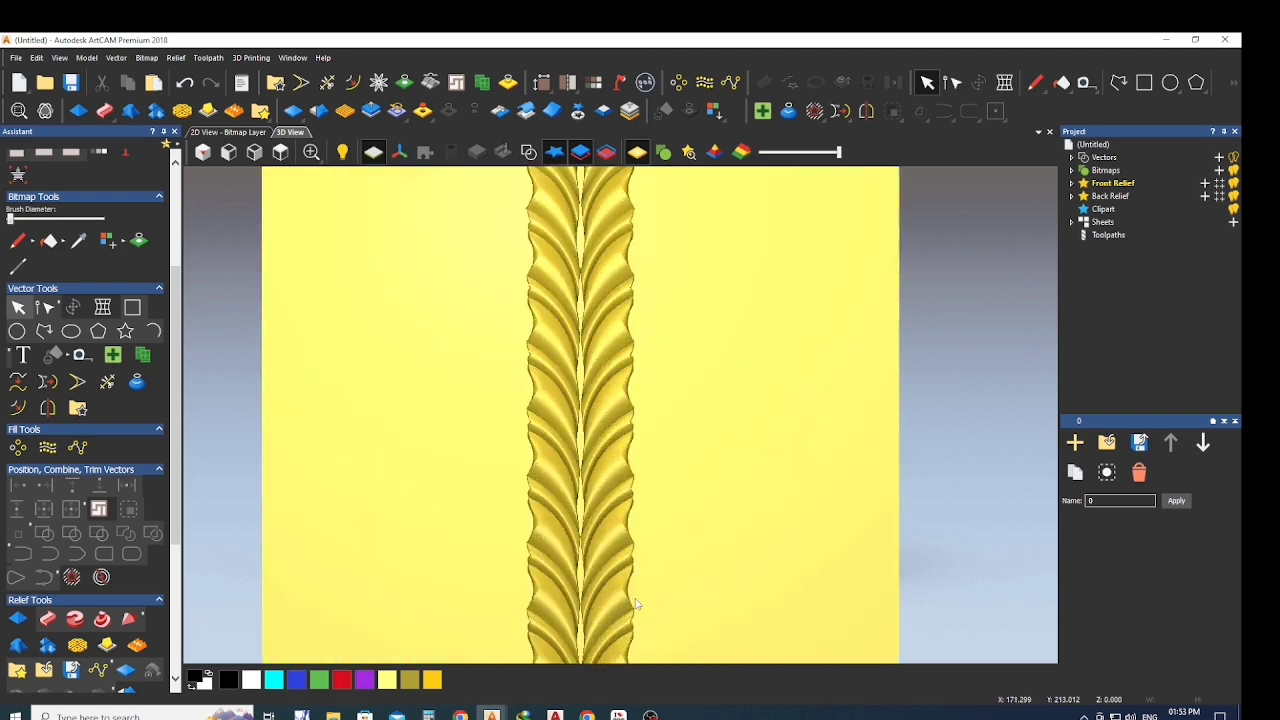
drag(636, 604, 658, 662)
scroll(658, 660, up, 3)
drag(623, 598, 570, 580)
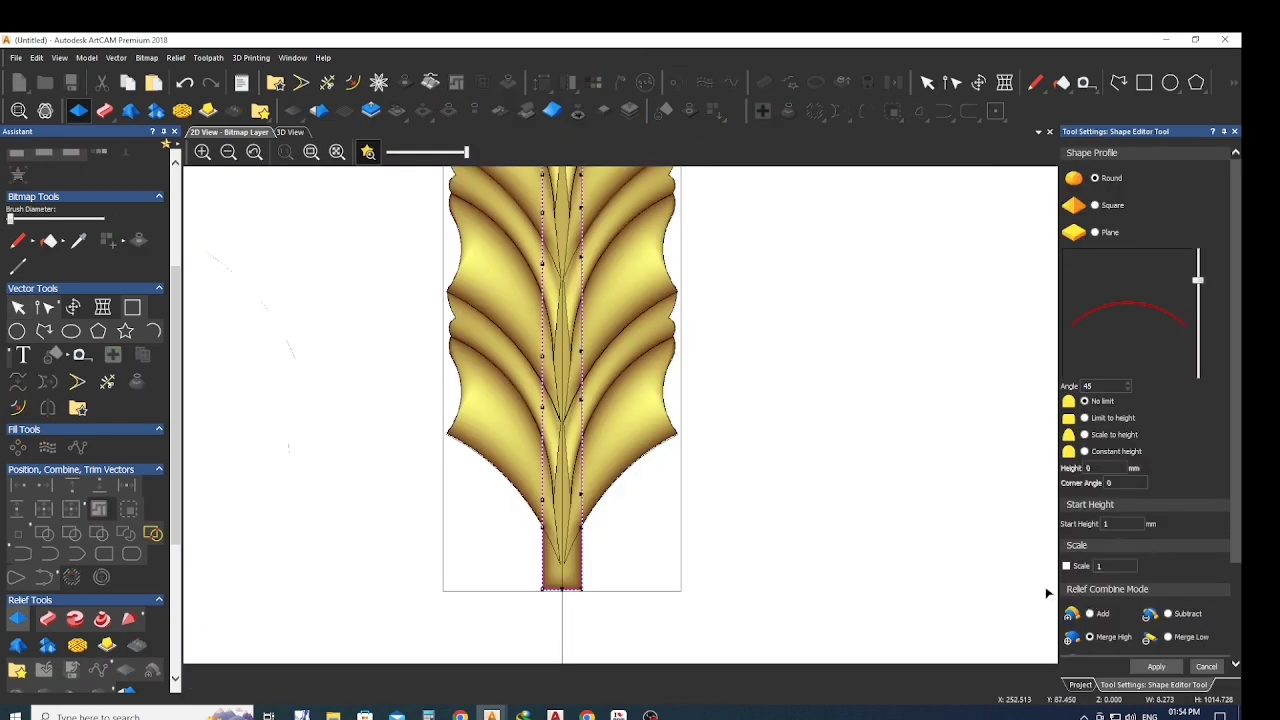
Adjust the angle of the Round shape profile for the narrow central stem while viewing the relief in 3D.
click(291, 132)
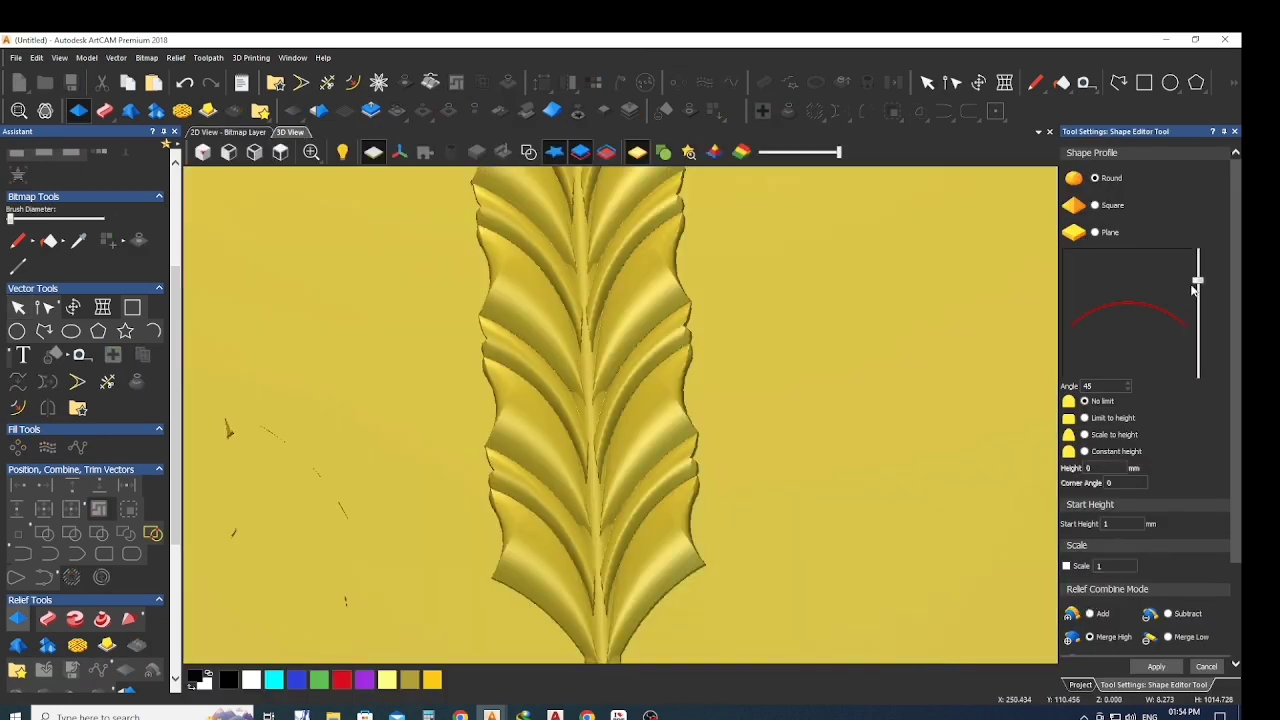
drag(1198, 282, 1198, 256)
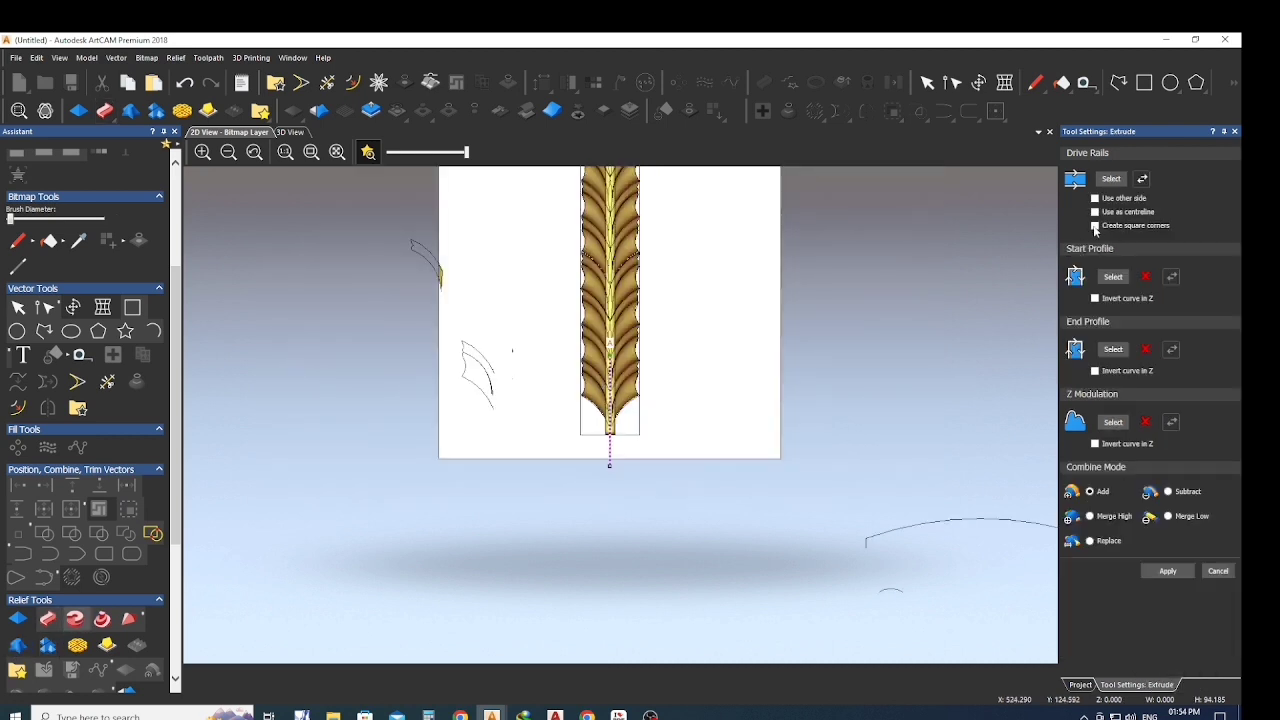
Extrude the wide arc profile along the central vertical line, using the line as centreline and the Add combine mode.
click(1095, 212)
click(868, 538)
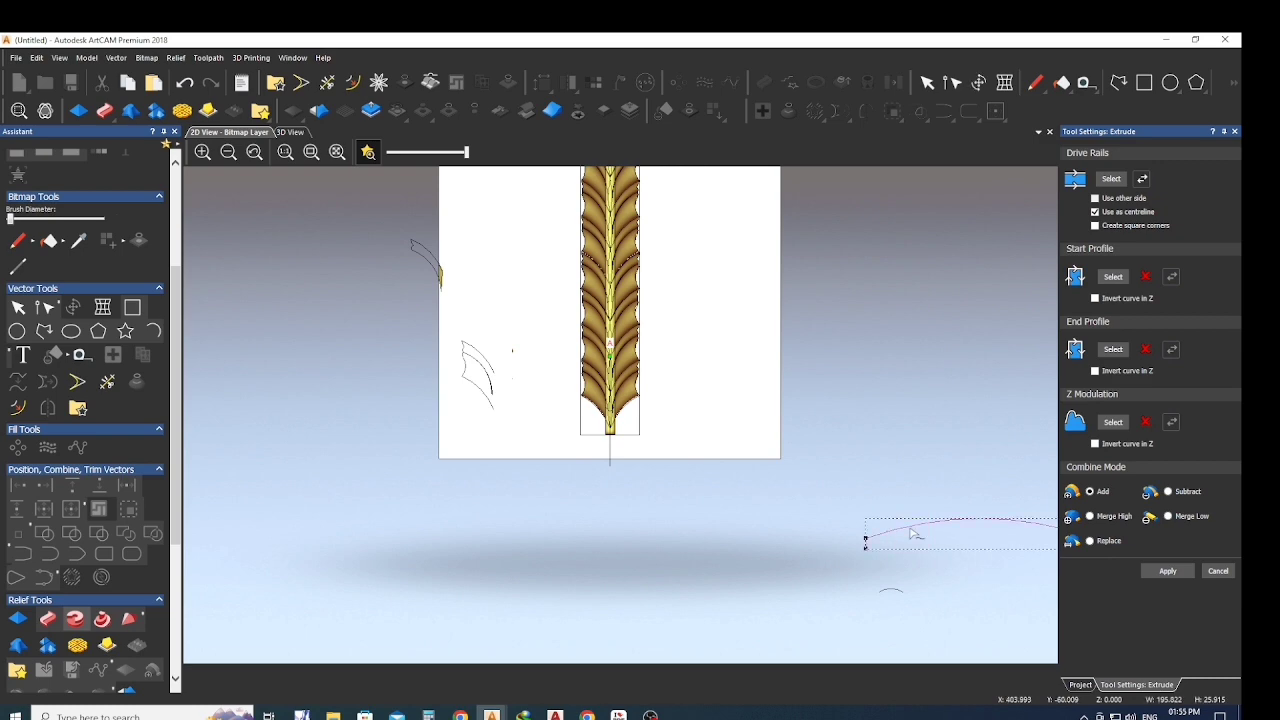
click(1115, 278)
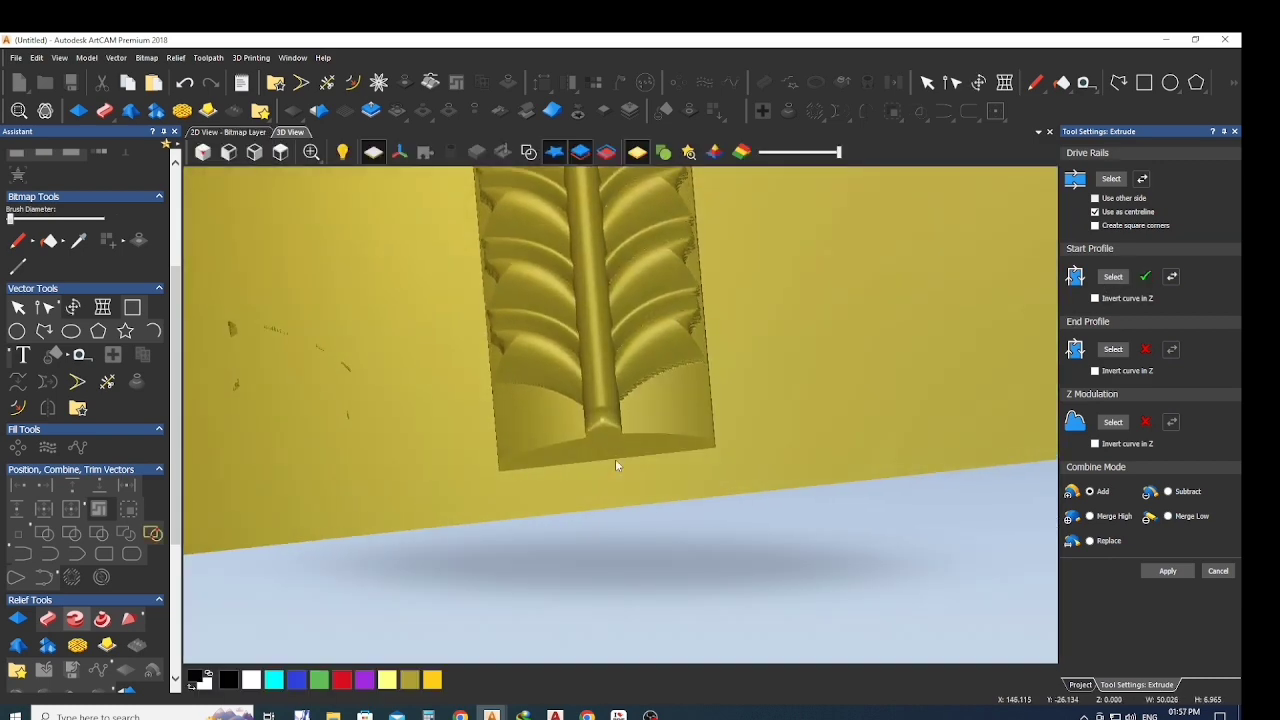
drag(615, 459, 700, 410)
click(1172, 573)
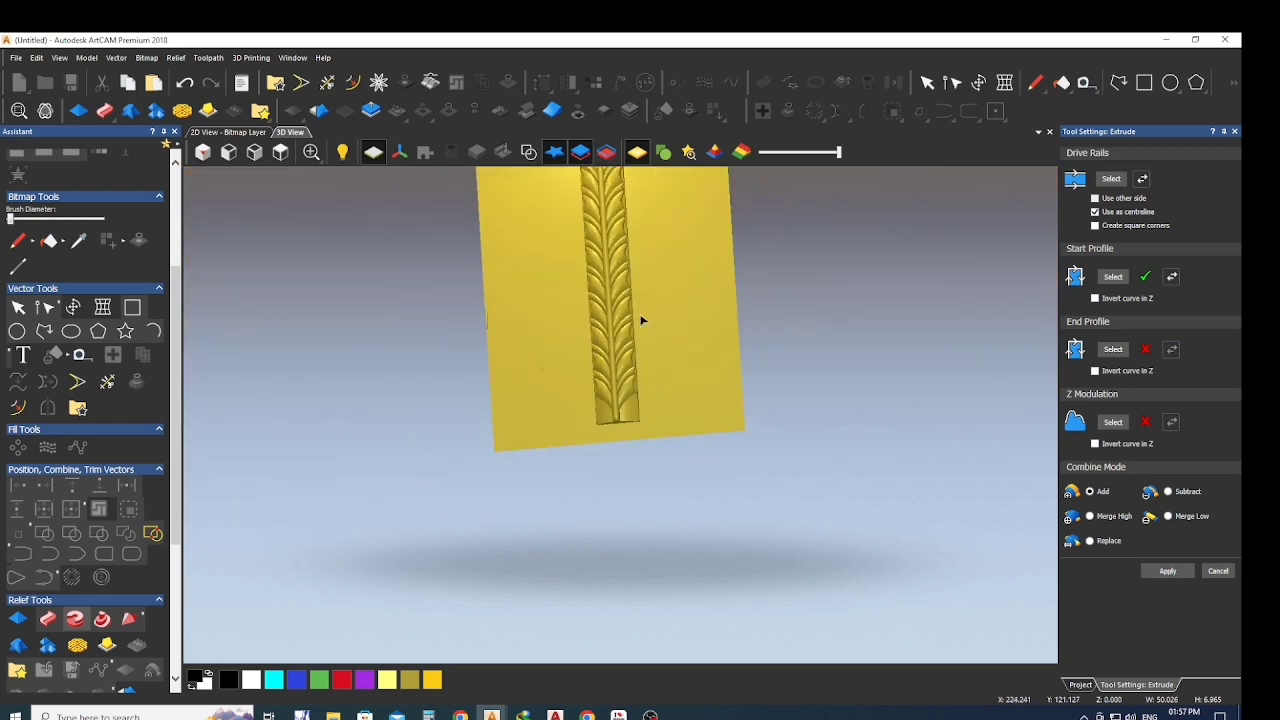
click(228, 132)
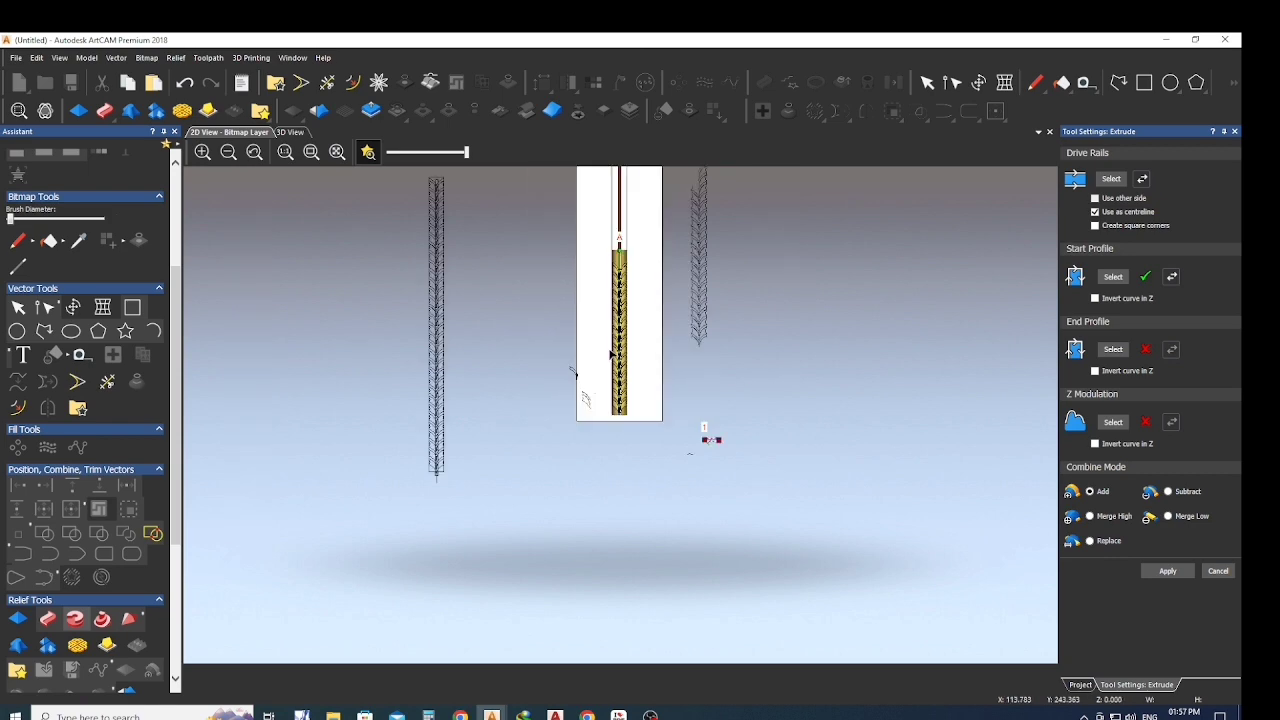
scroll(622, 274, up, 2)
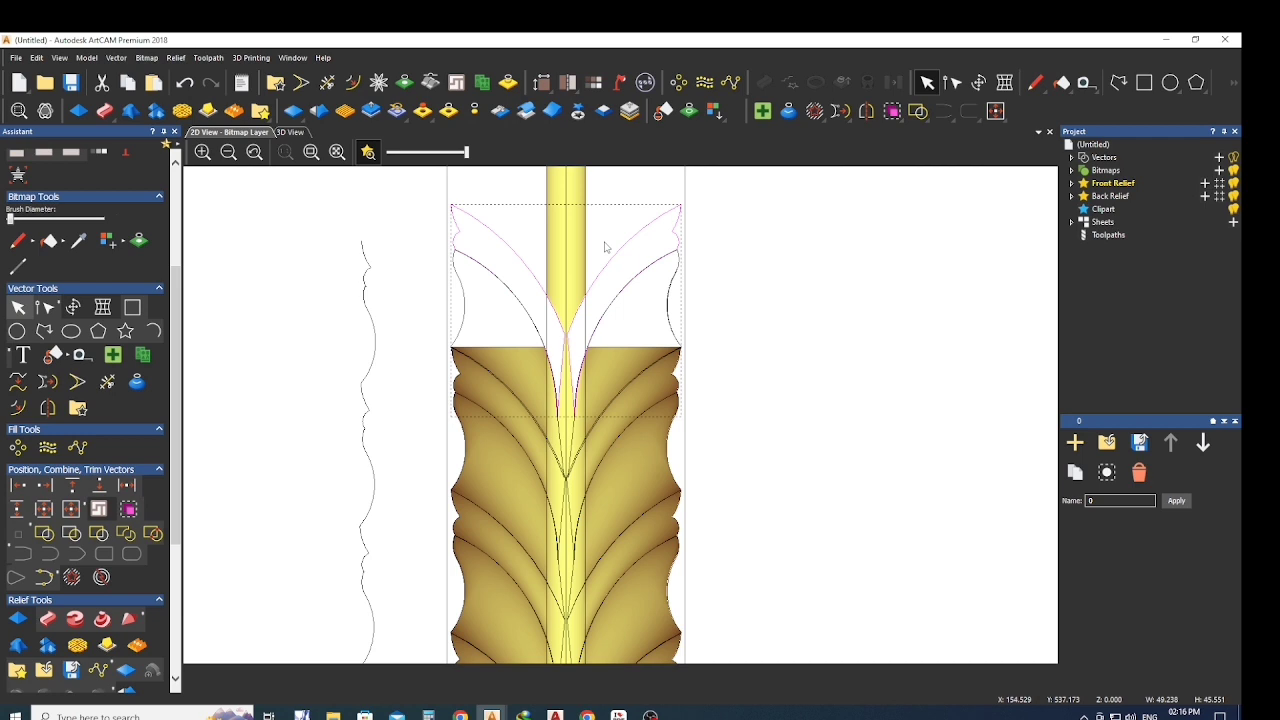
scroll(604, 246, up, 5)
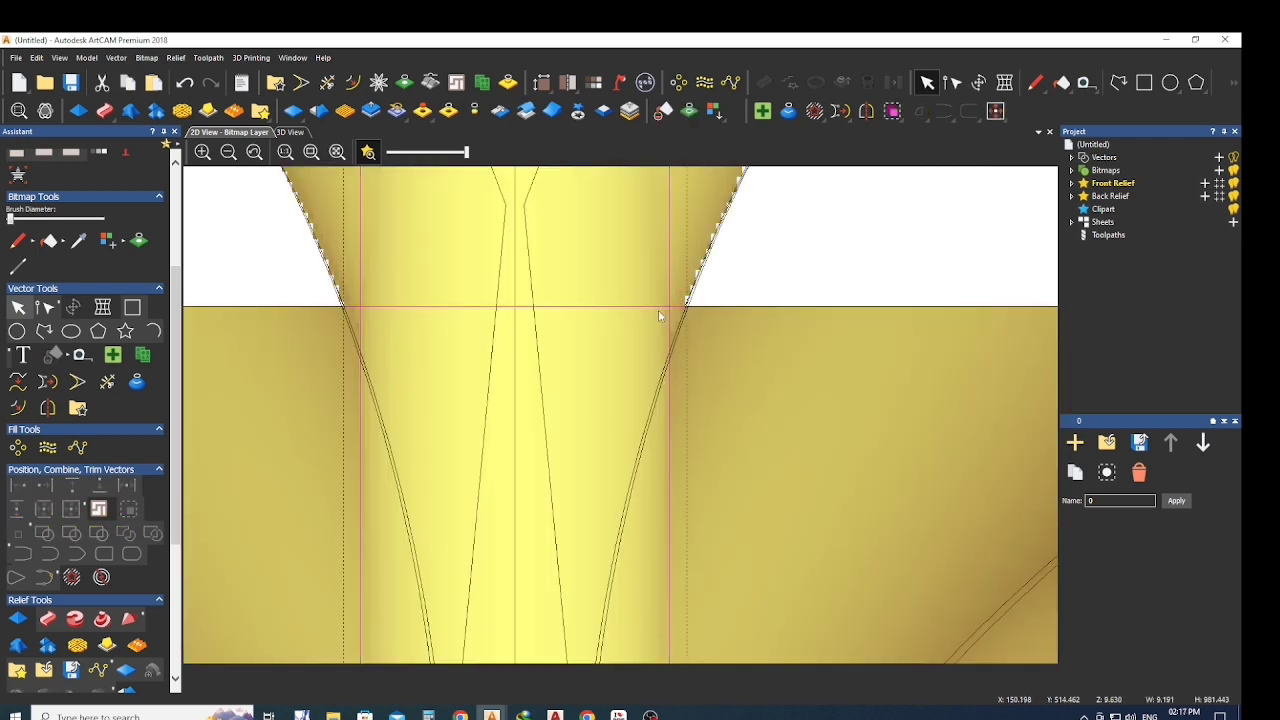
click(669, 267)
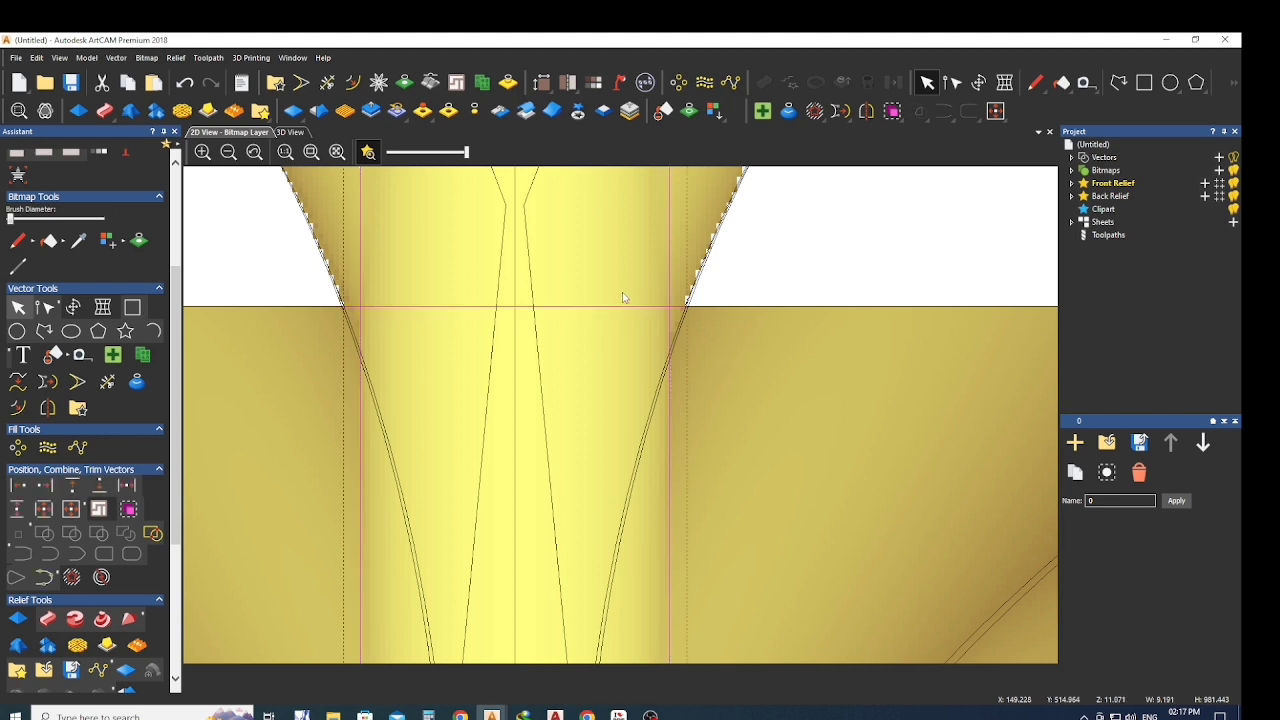
right_click(623, 296)
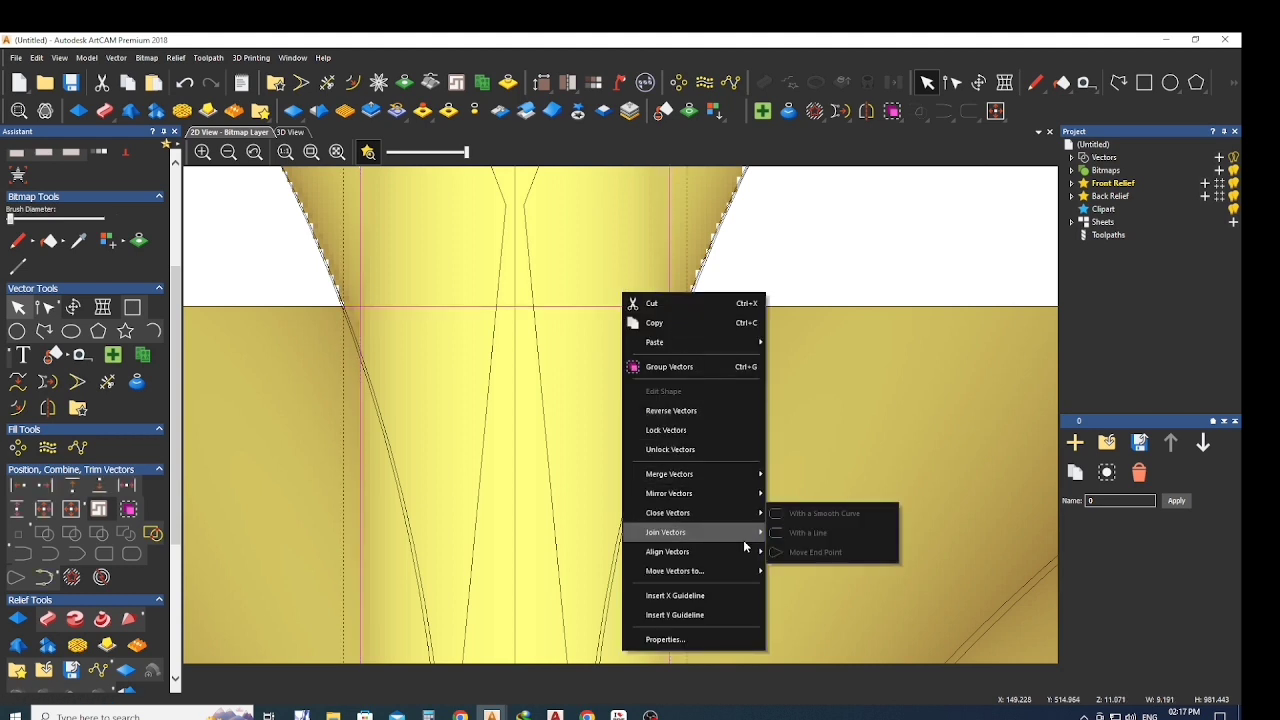
scroll(624, 412, down, 2)
right_click(590, 326)
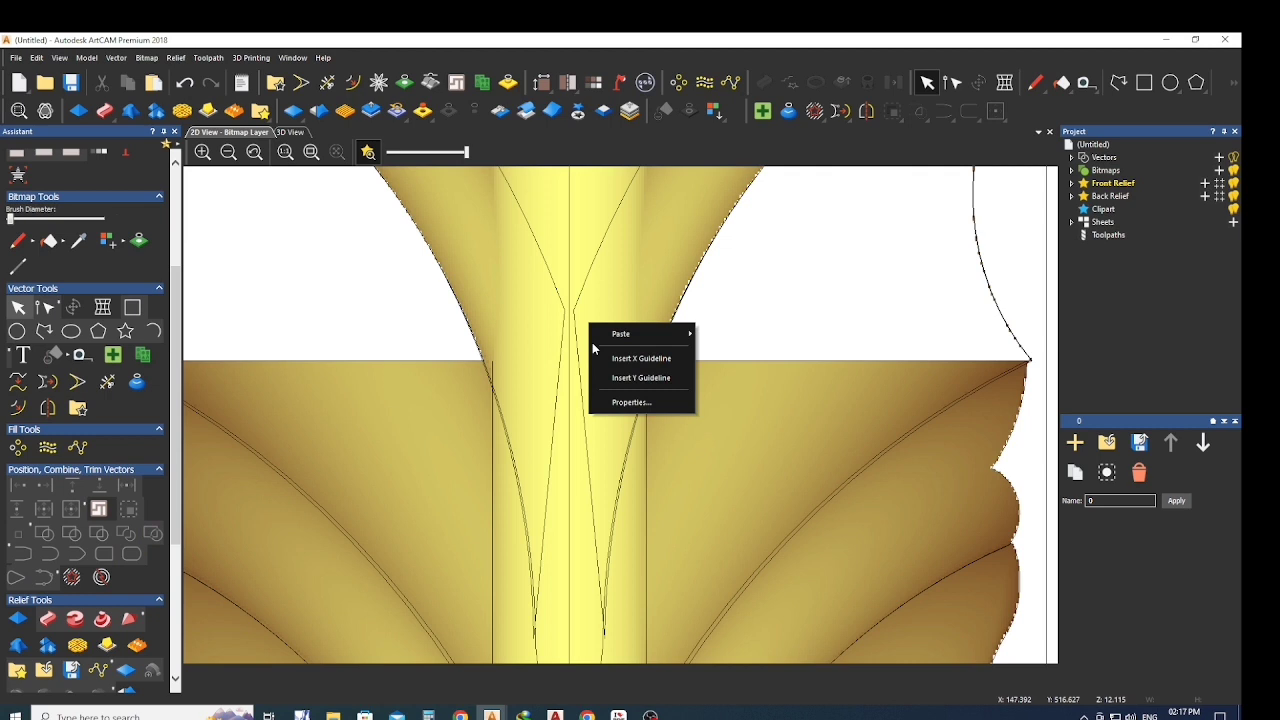
click(546, 371)
Close the open stem outline with a straight line across its upper end at the horizontal cut.
click(492, 366)
right_click(517, 358)
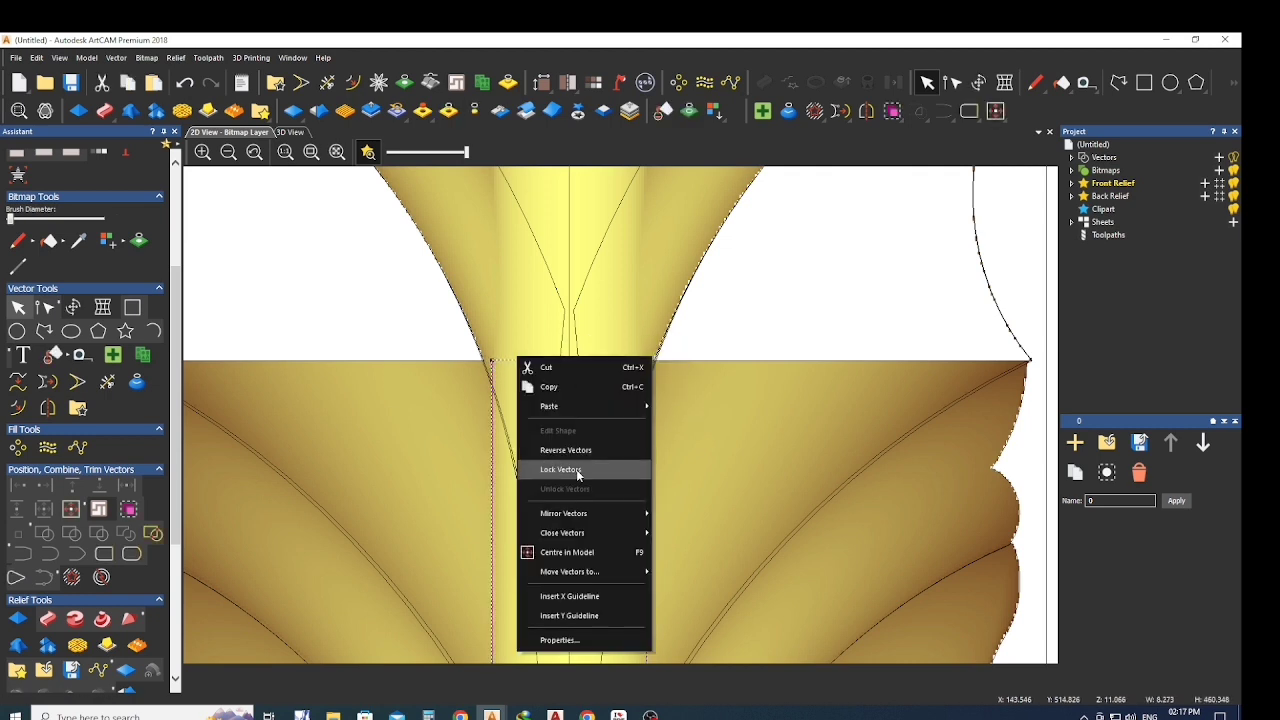
mouse_move(562, 533)
click(700, 551)
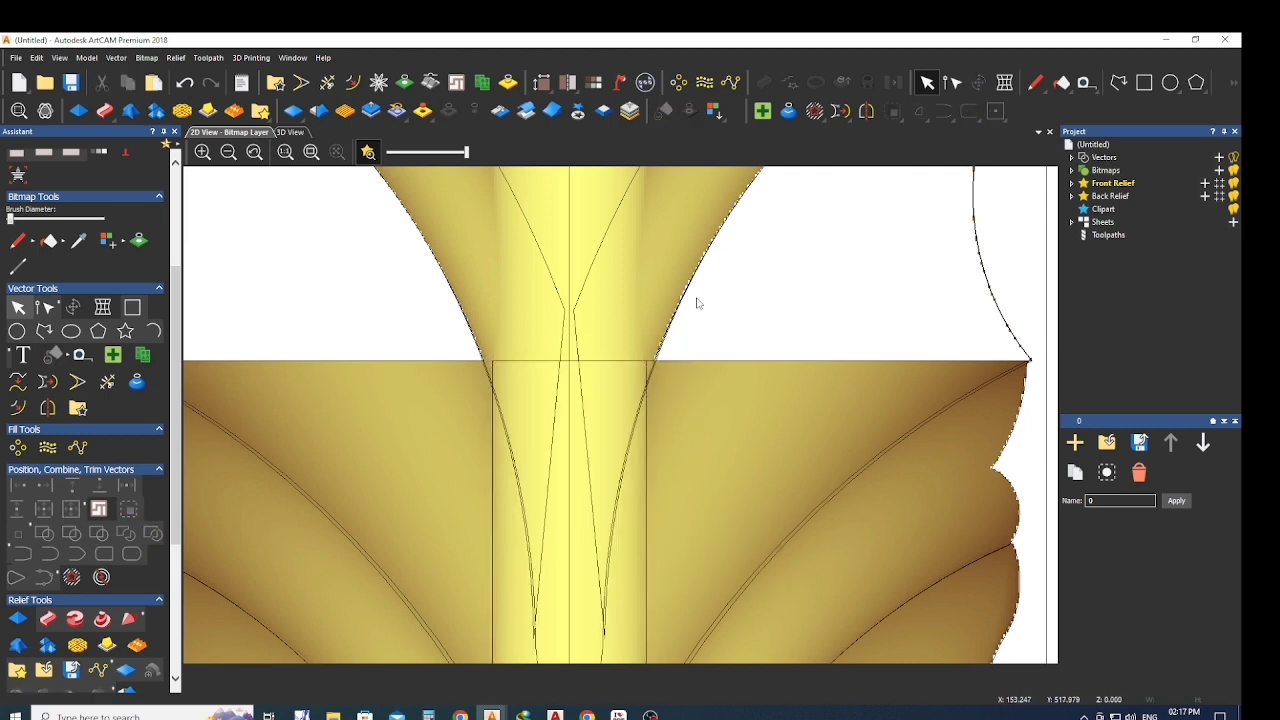
click(603, 361)
Clear the stem and leaf relief above the horizontal cut line, keeping the column below it.
scroll(627, 347, down, 3)
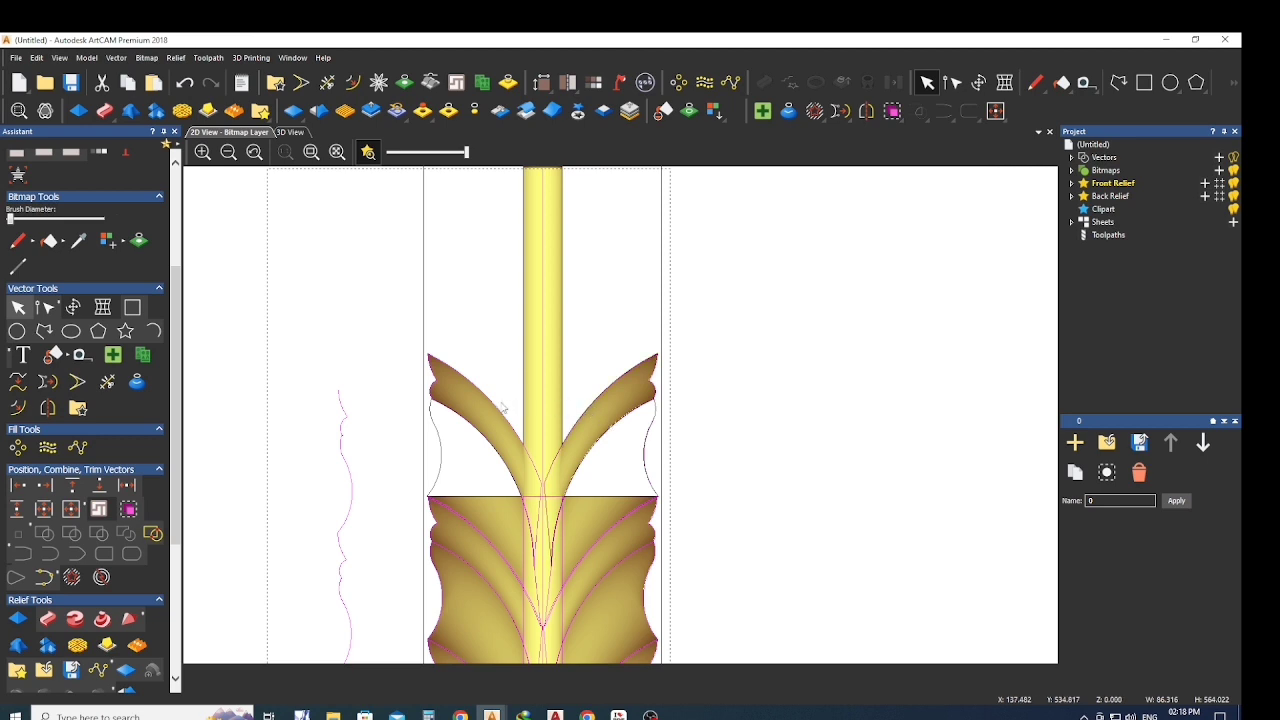
scroll(507, 399, down, 1)
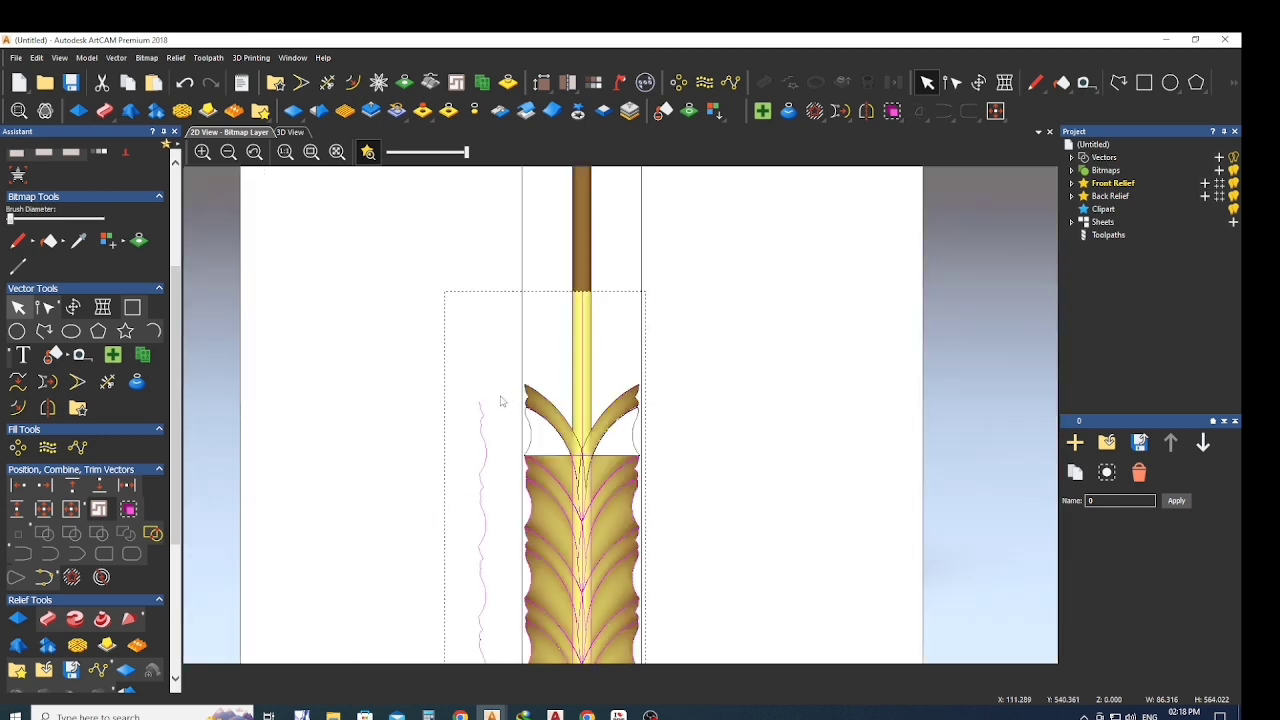
click(476, 112)
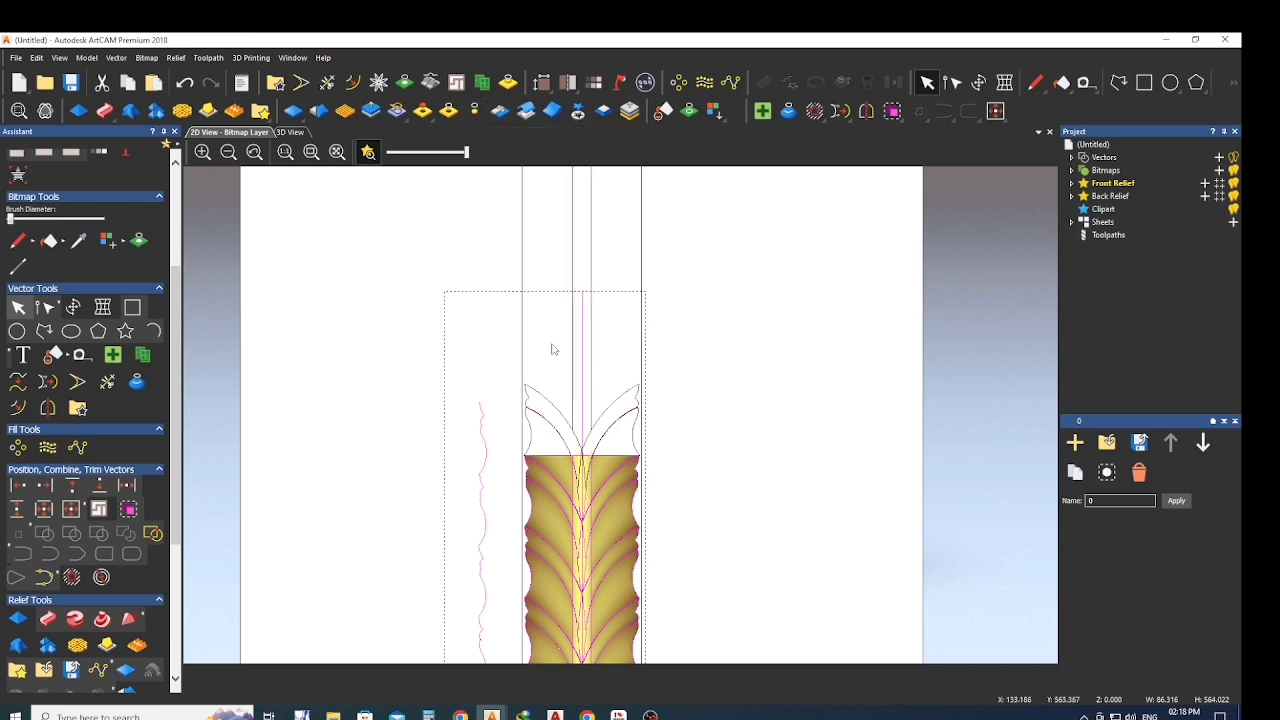
Trim the inner leaf curve ends and the centre line between the two stem edges above the horizontal cut.
scroll(588, 466, up, 2)
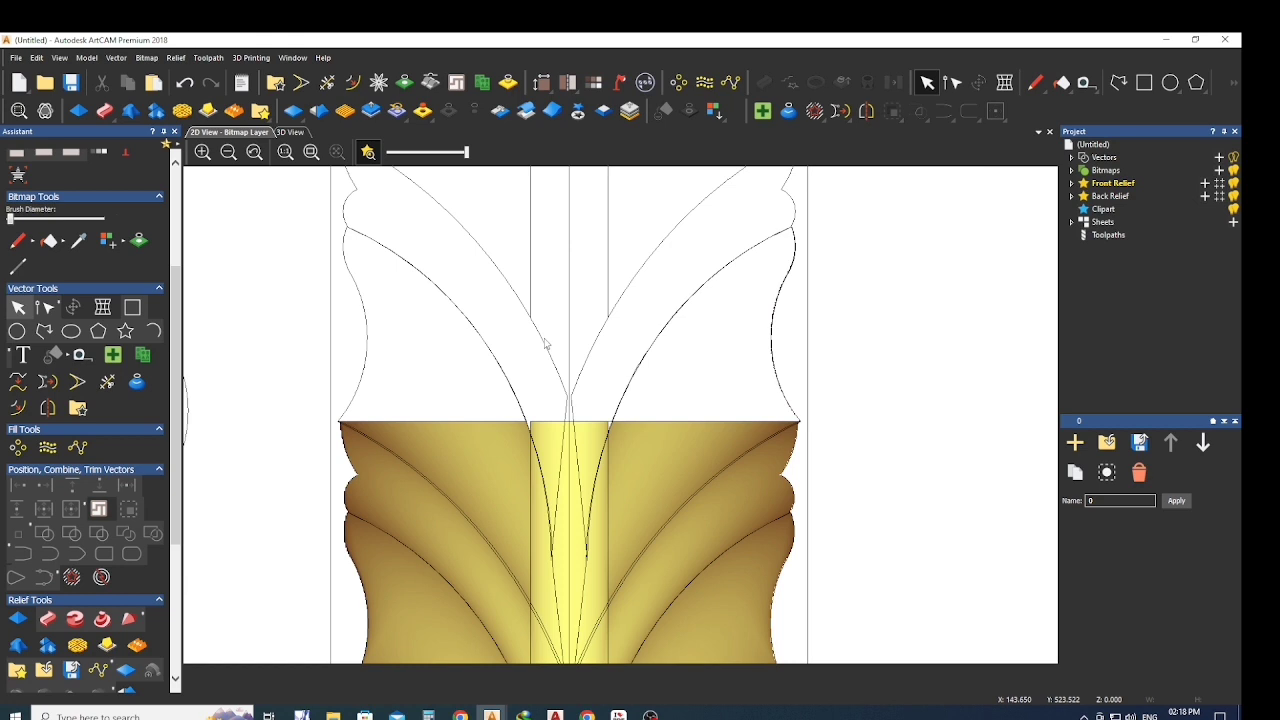
click(107, 381)
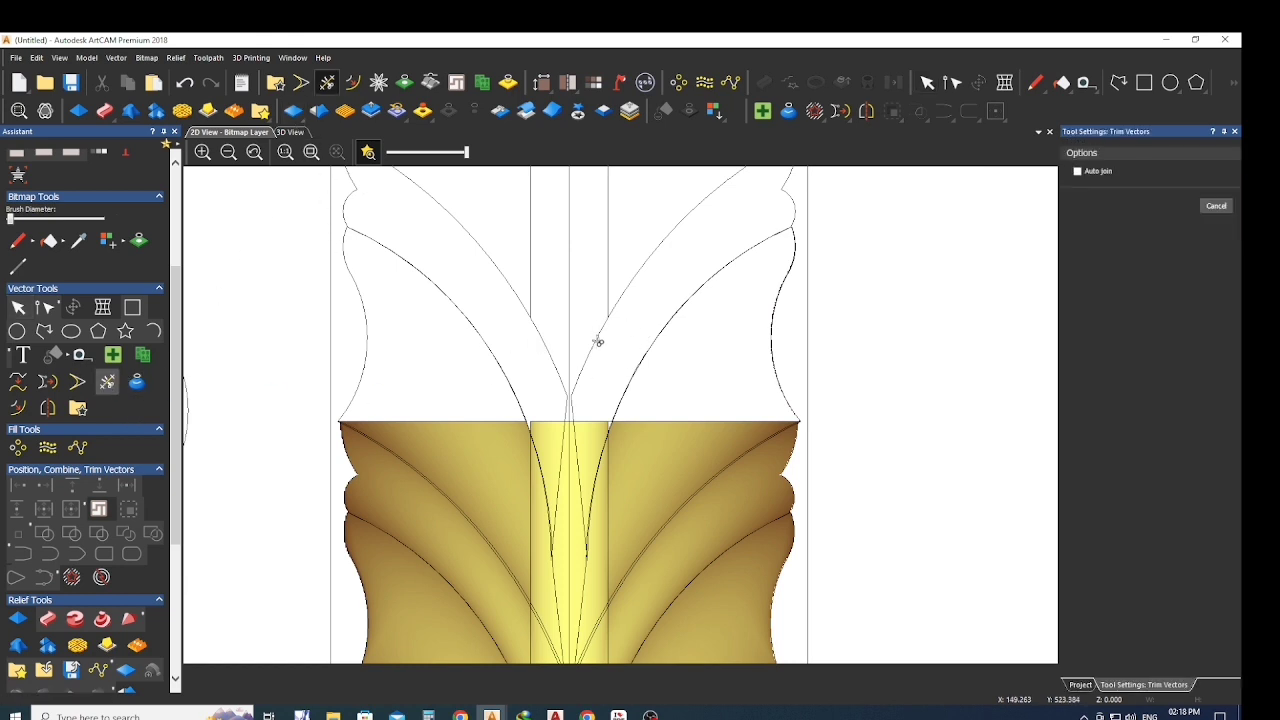
click(597, 342)
click(570, 330)
click(541, 340)
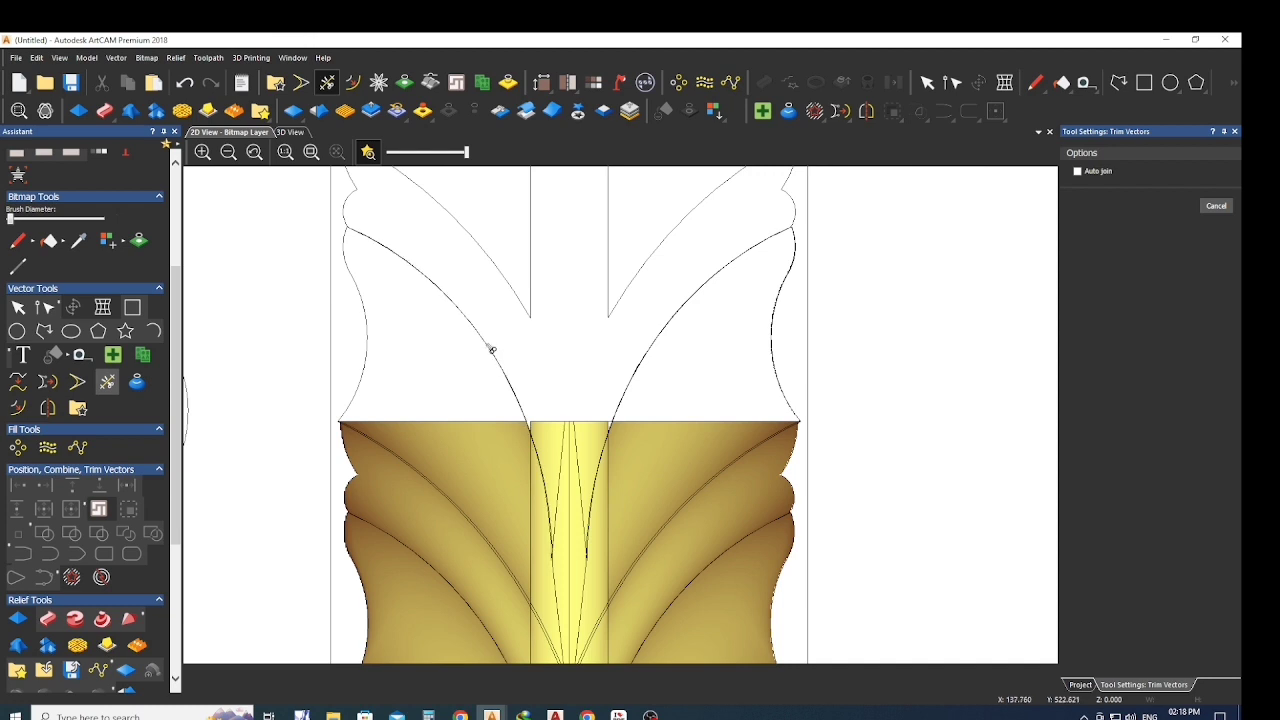
scroll(491, 344, down, 2)
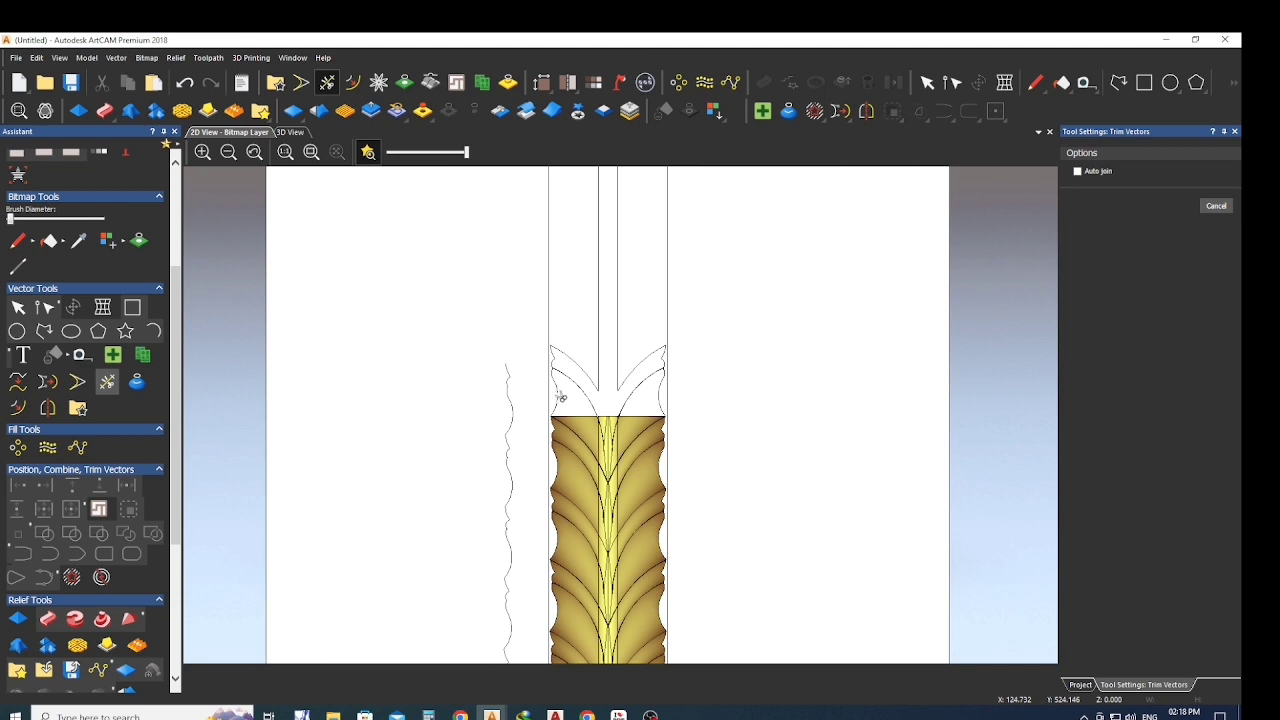
Trim the lower leaf curve where it meets the stem at the horizontal cut line, then finish trimming.
scroll(630, 405, up, 2)
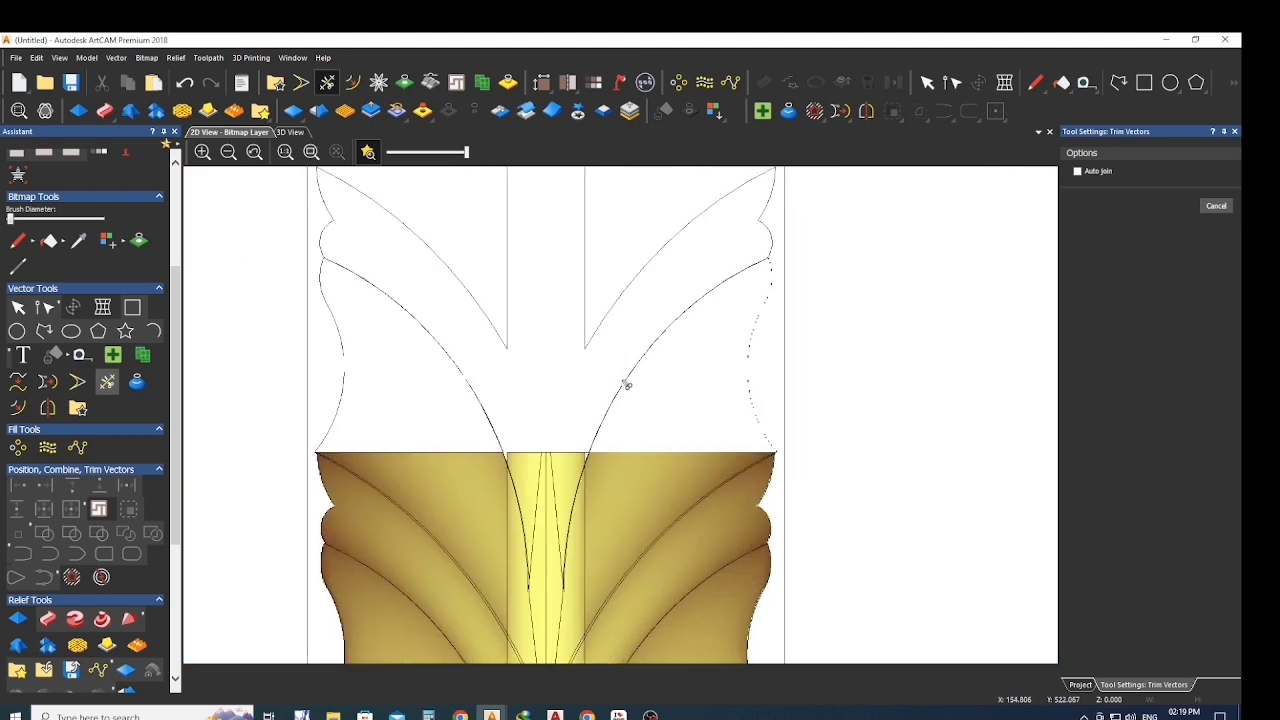
scroll(600, 450, up, 2)
click(582, 450)
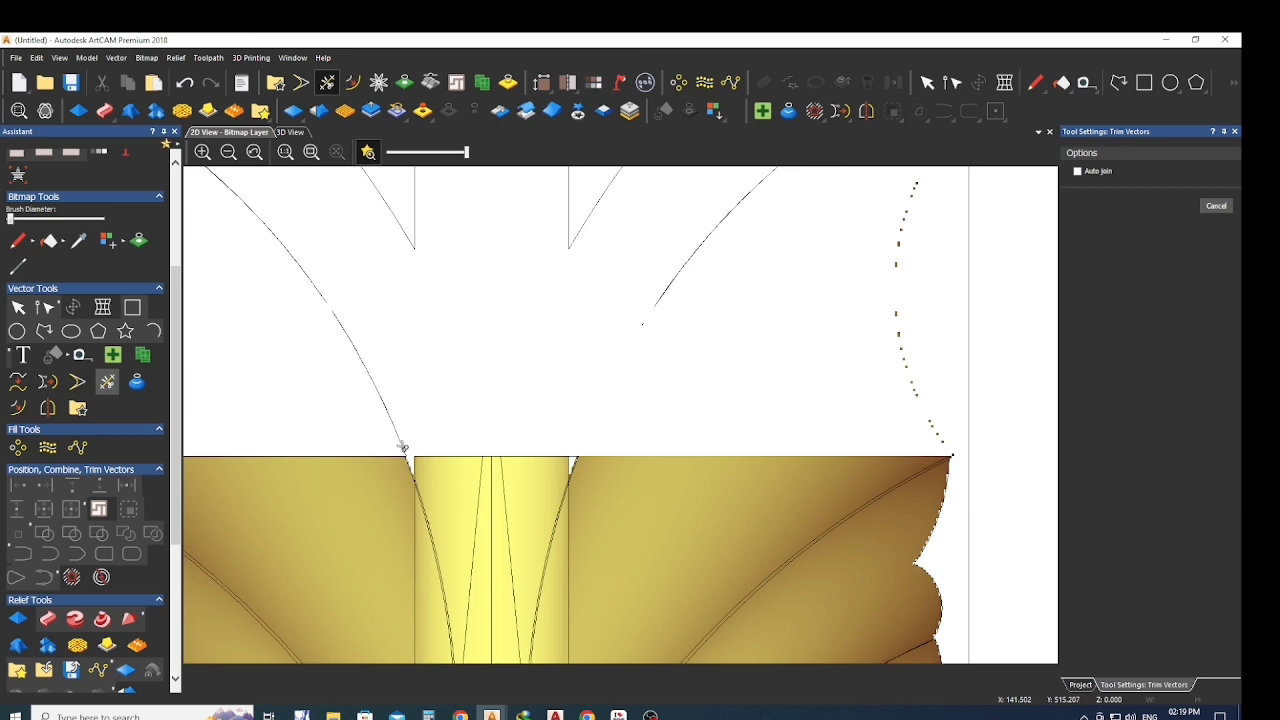
scroll(410, 434, down, 3)
scroll(577, 397, up, 2)
key(Escape)
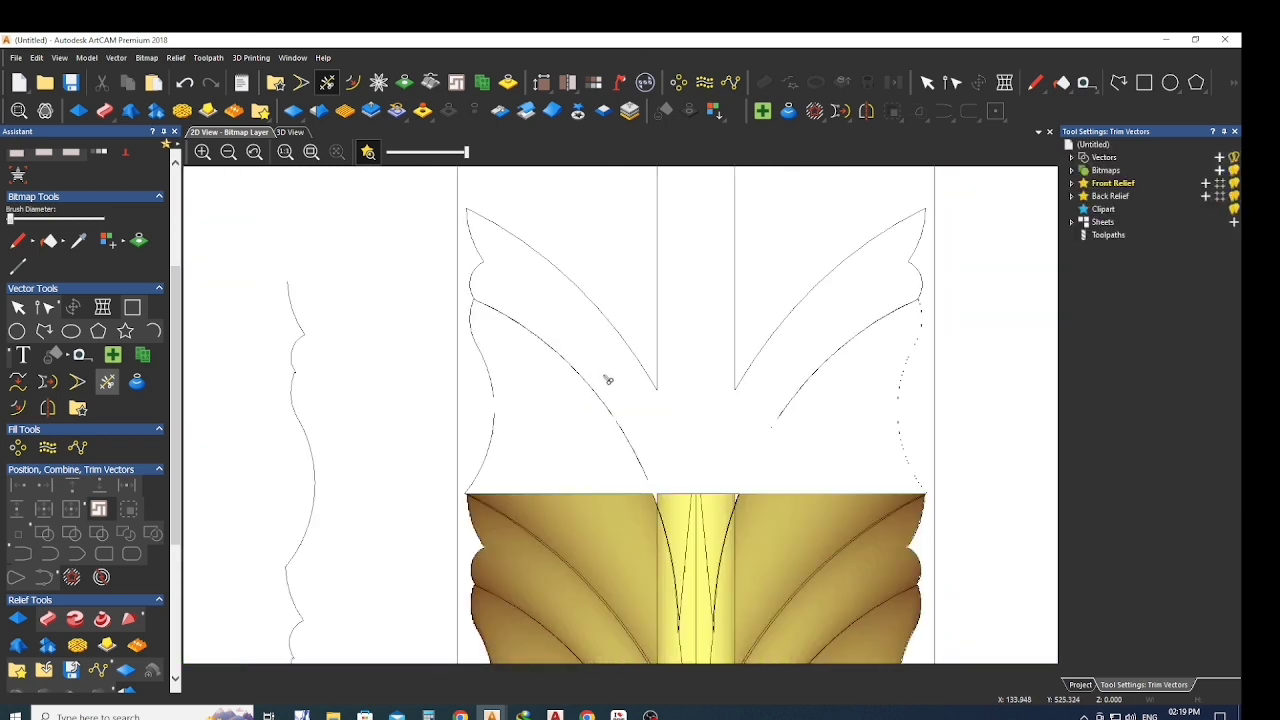
Delete the leftover leaf and stem vector pieces above the top of the cut column.
drag(827, 253, 566, 383)
key(Delete)
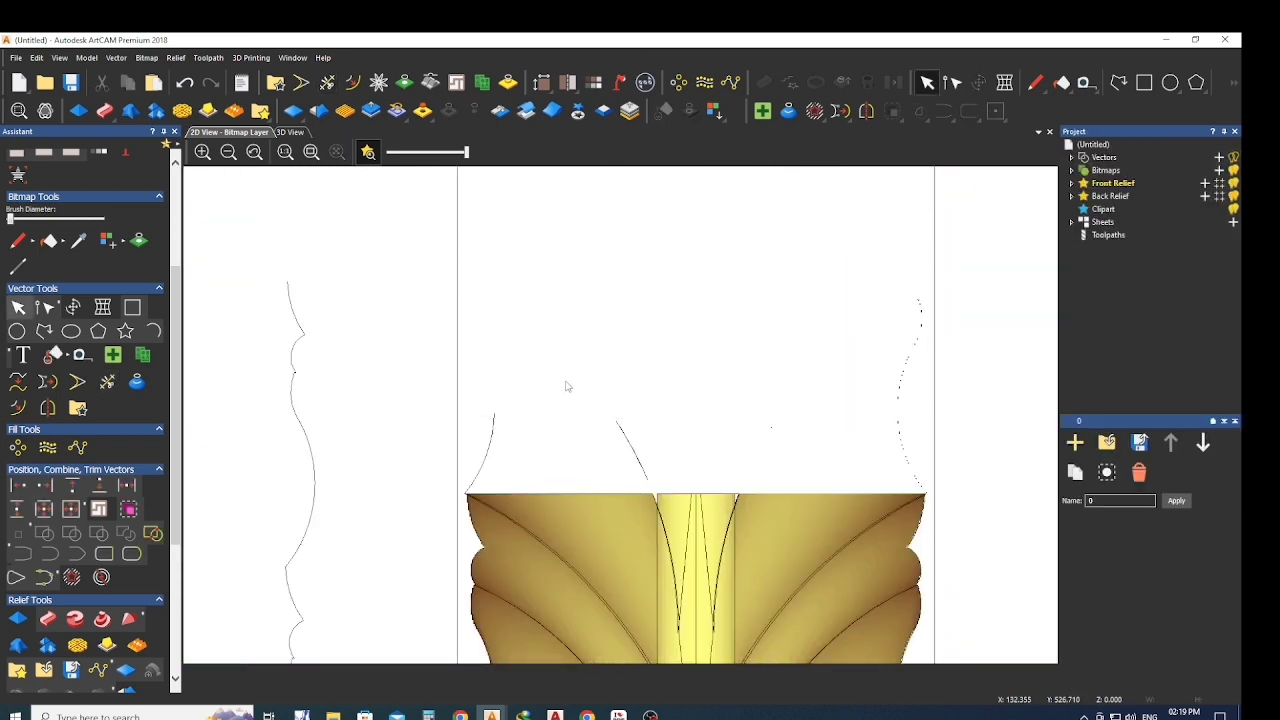
scroll(716, 354, down, 2)
click(619, 419)
key(Delete)
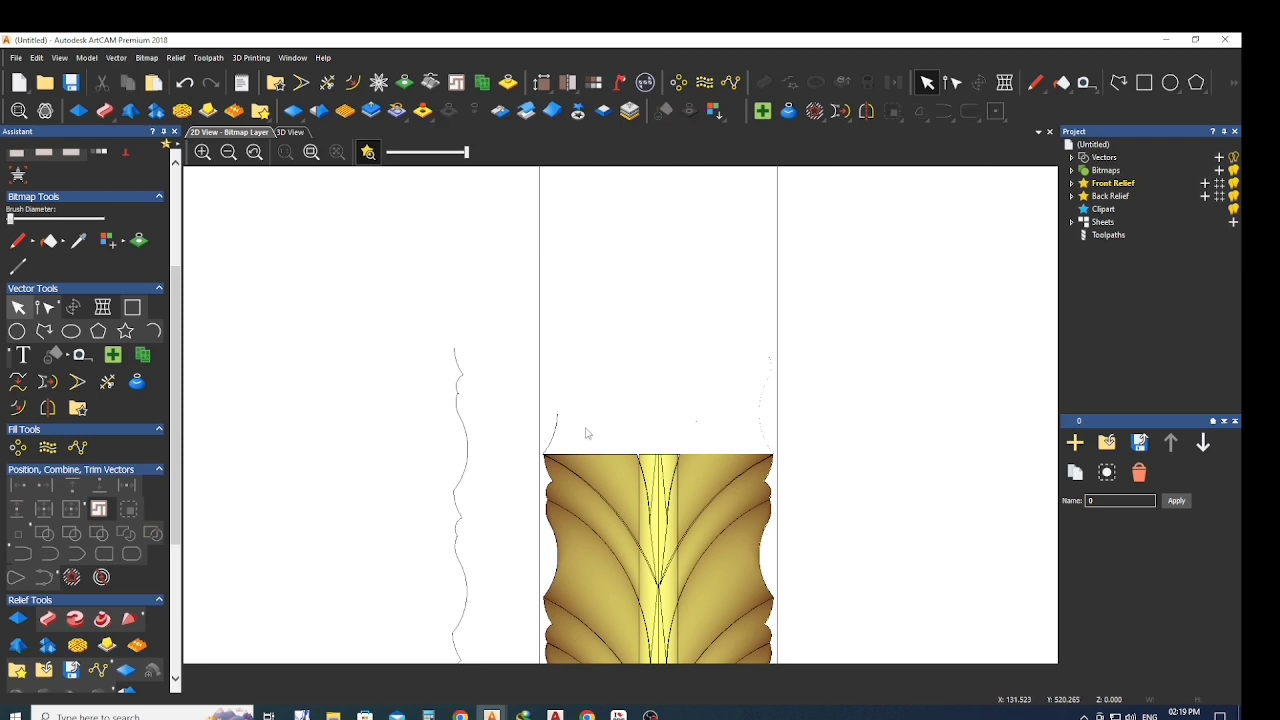
drag(586, 427, 549, 431)
key(Delete)
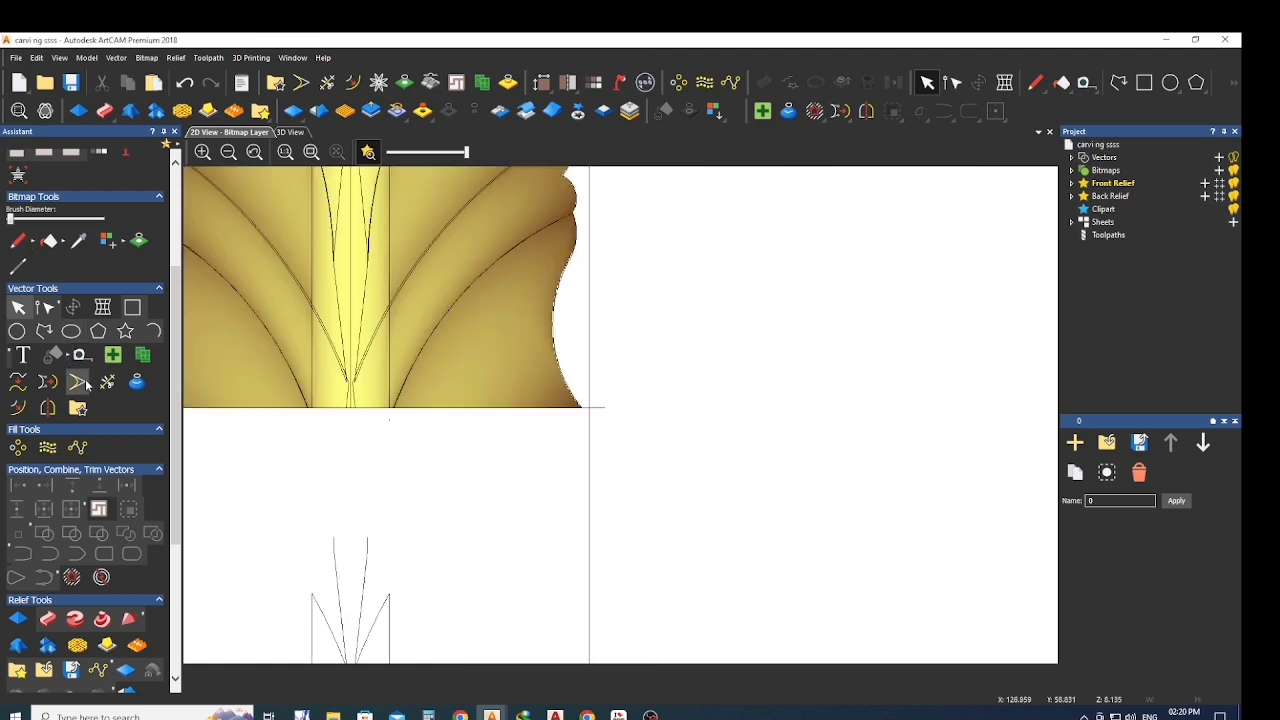
Remove the piece of the lower horizontal cut line that overhangs the tall rectangle's right edge.
click(107, 382)
scroll(604, 400, up, 3)
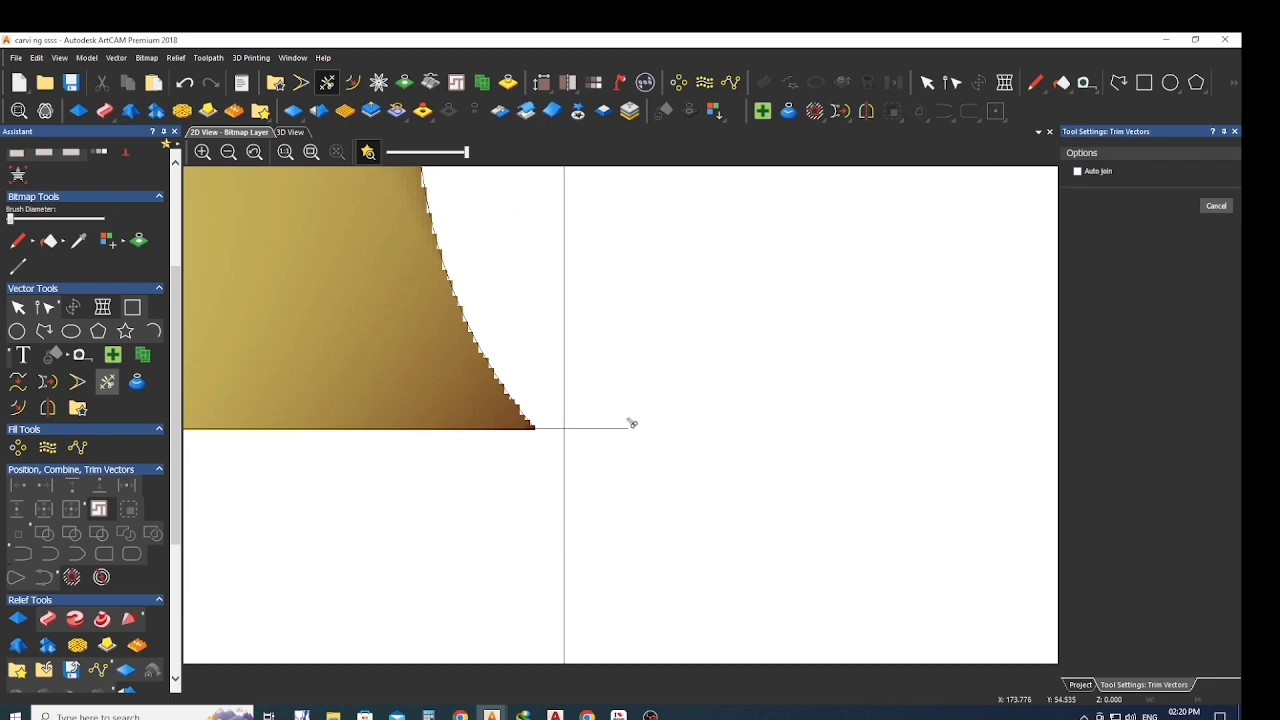
key(Escape)
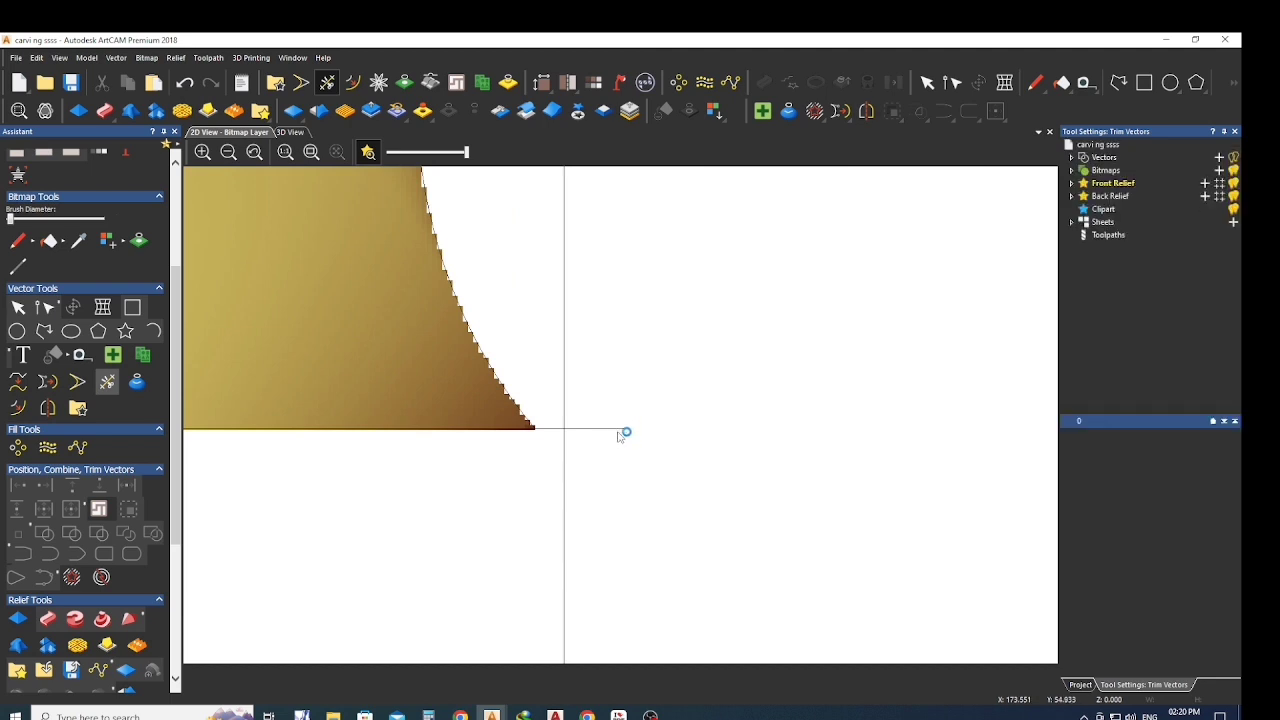
click(626, 429)
key(Delete)
scroll(627, 429, down, 2)
scroll(628, 430, down, 3)
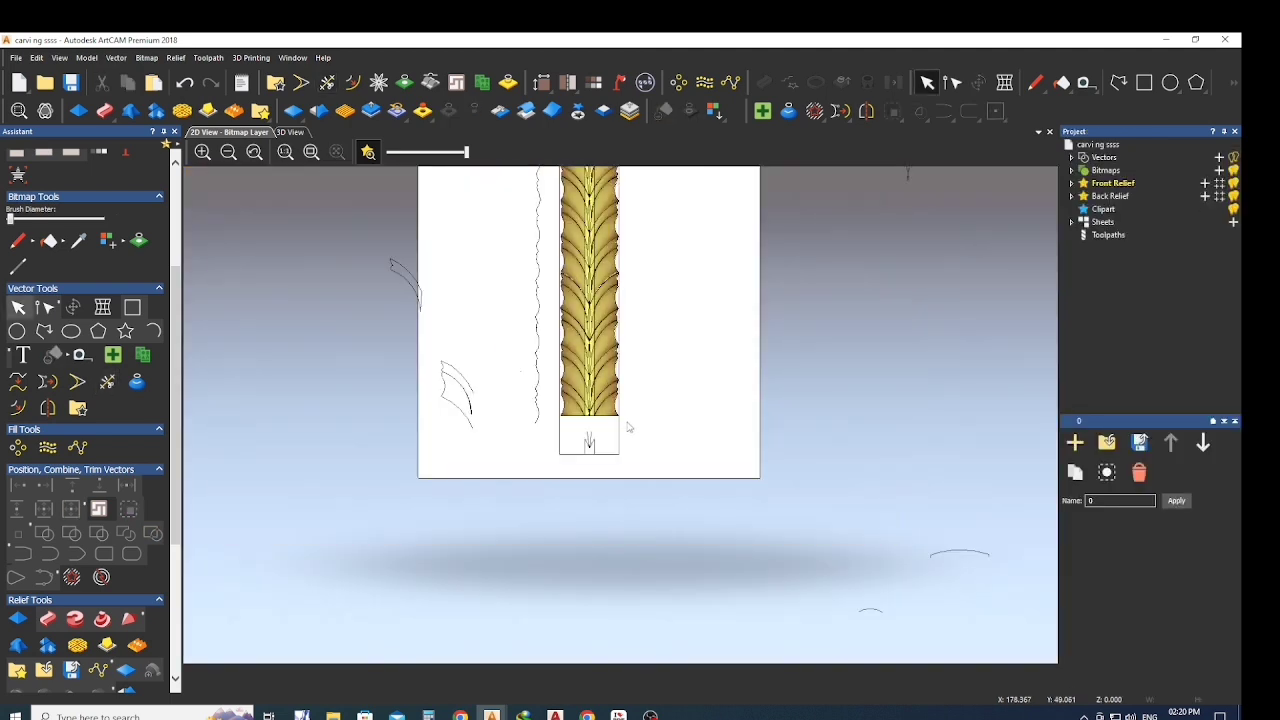
Select the leaf column's vectors with the loose pieces beside it and move them off the sheet to its right.
scroll(629, 426, down, 4)
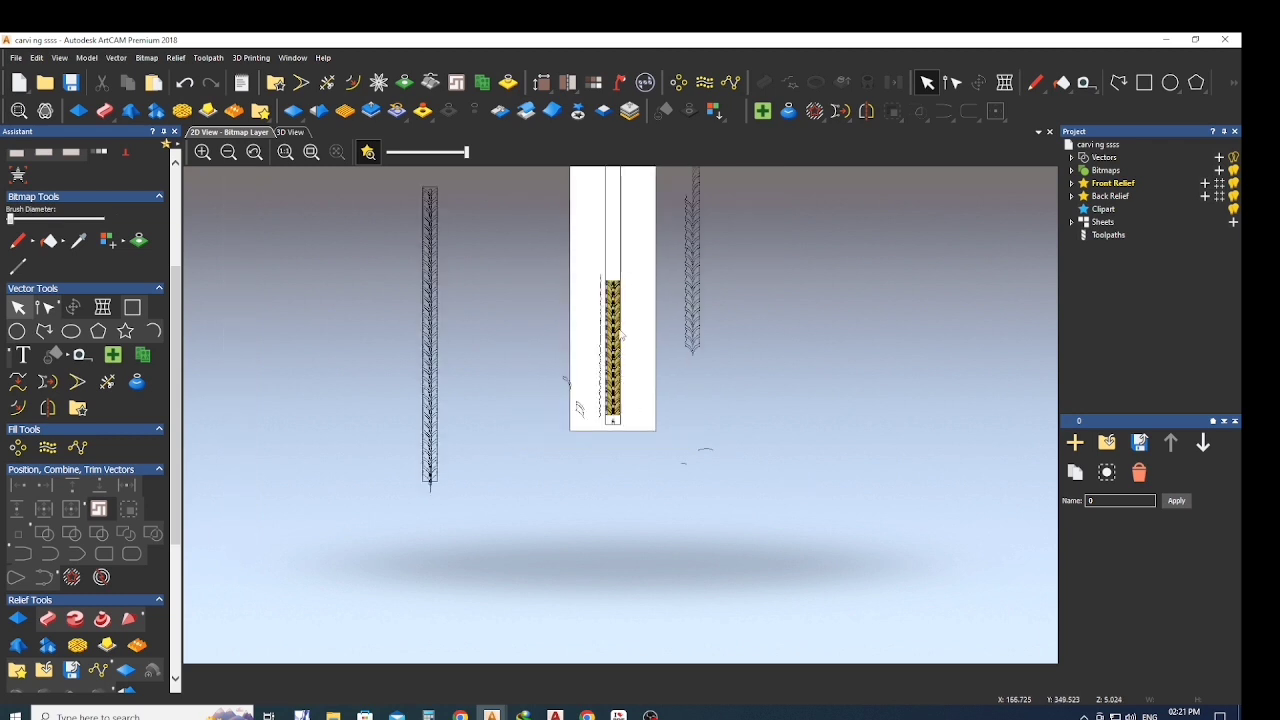
scroll(621, 336, up, 2)
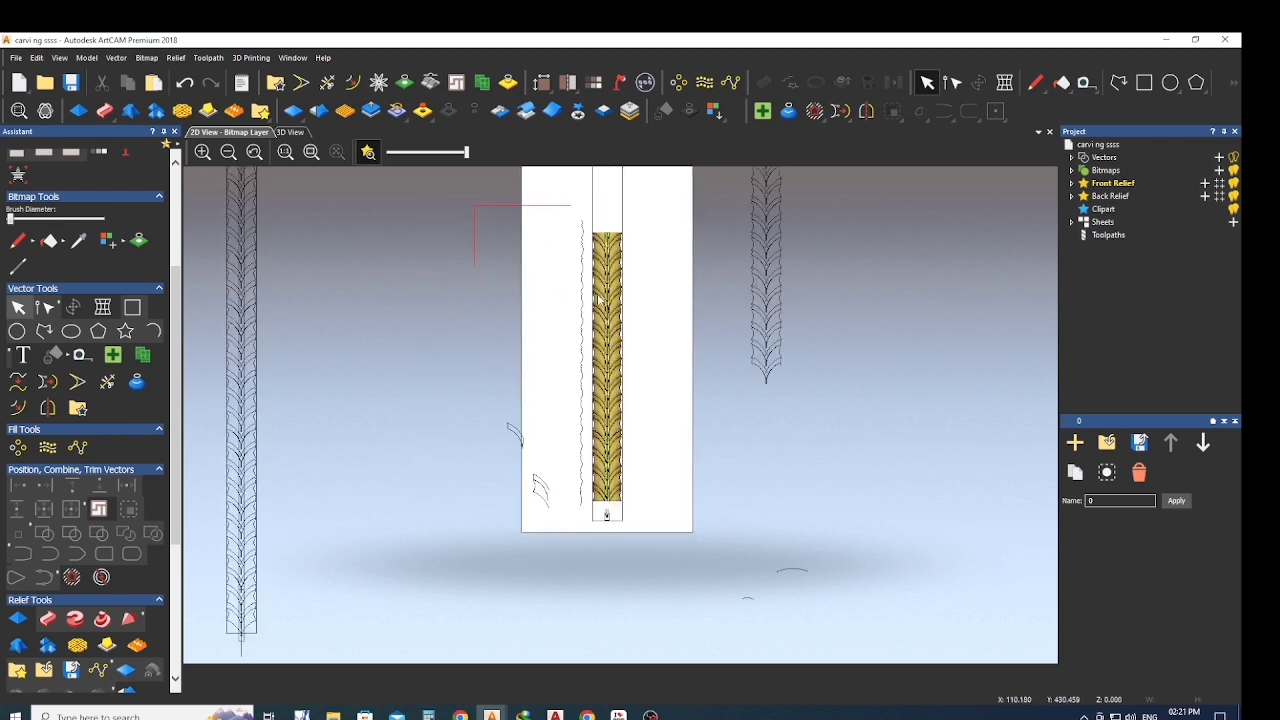
drag(600, 300, 686, 543)
scroll(627, 477, down, 2)
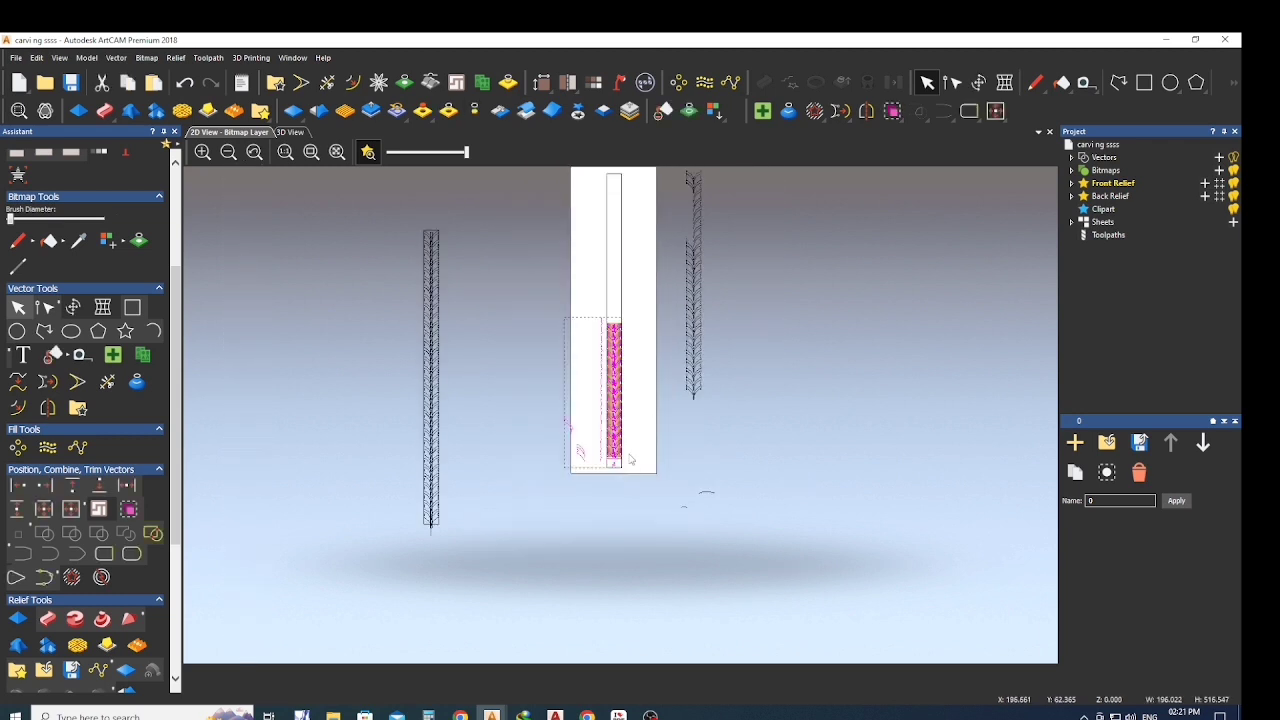
drag(612, 426, 878, 416)
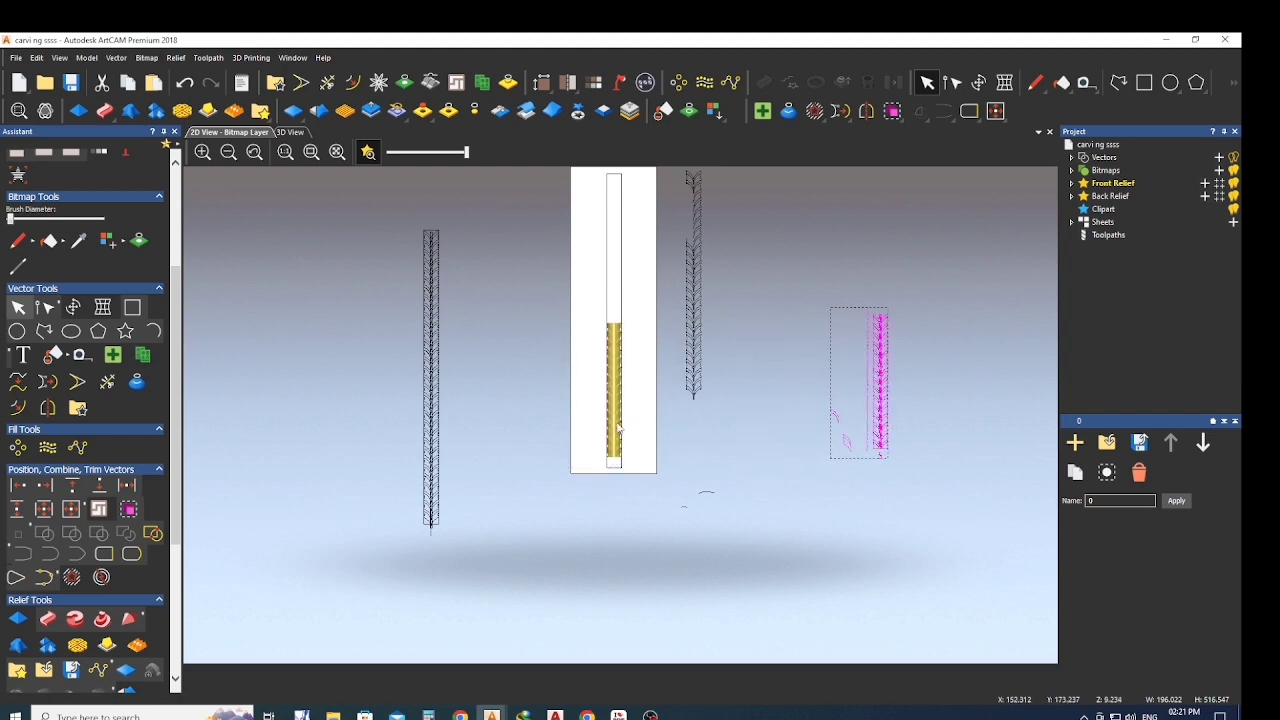
Move the tall rectangle off the sheet to its right, leaving only the column relief on the sheet.
scroll(618, 426, up, 6)
scroll(621, 417, down, 5)
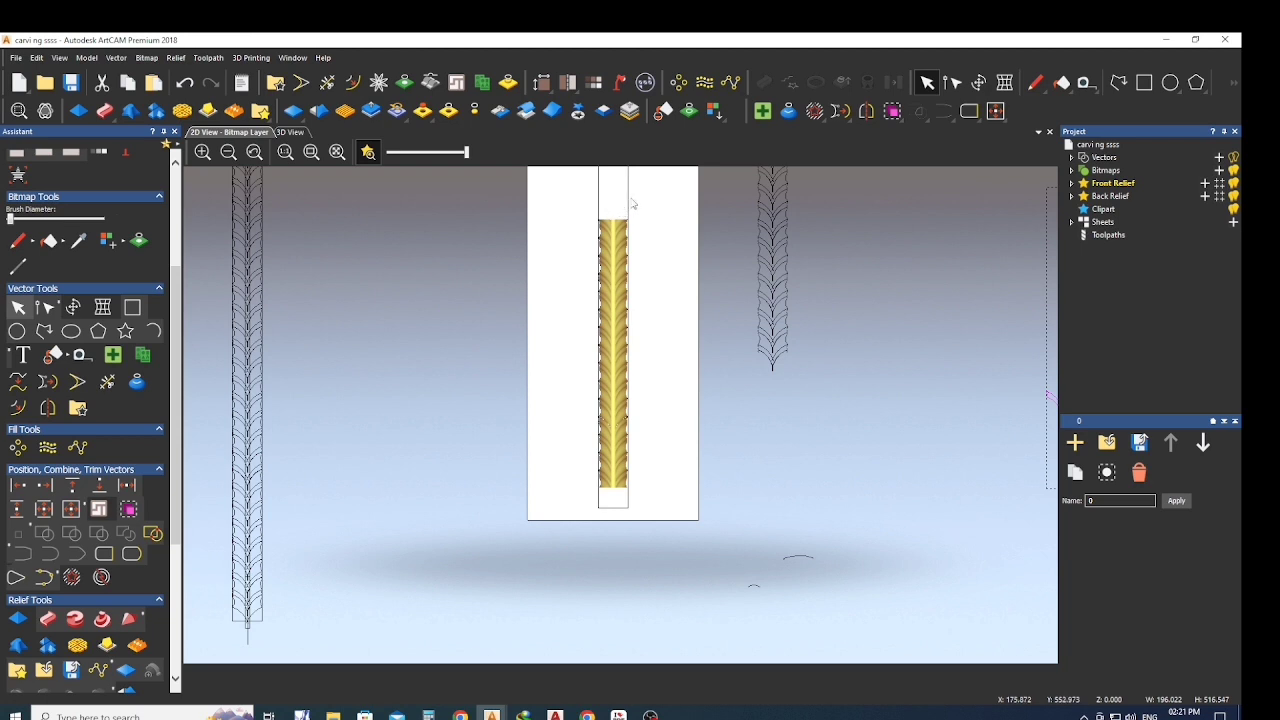
click(631, 204)
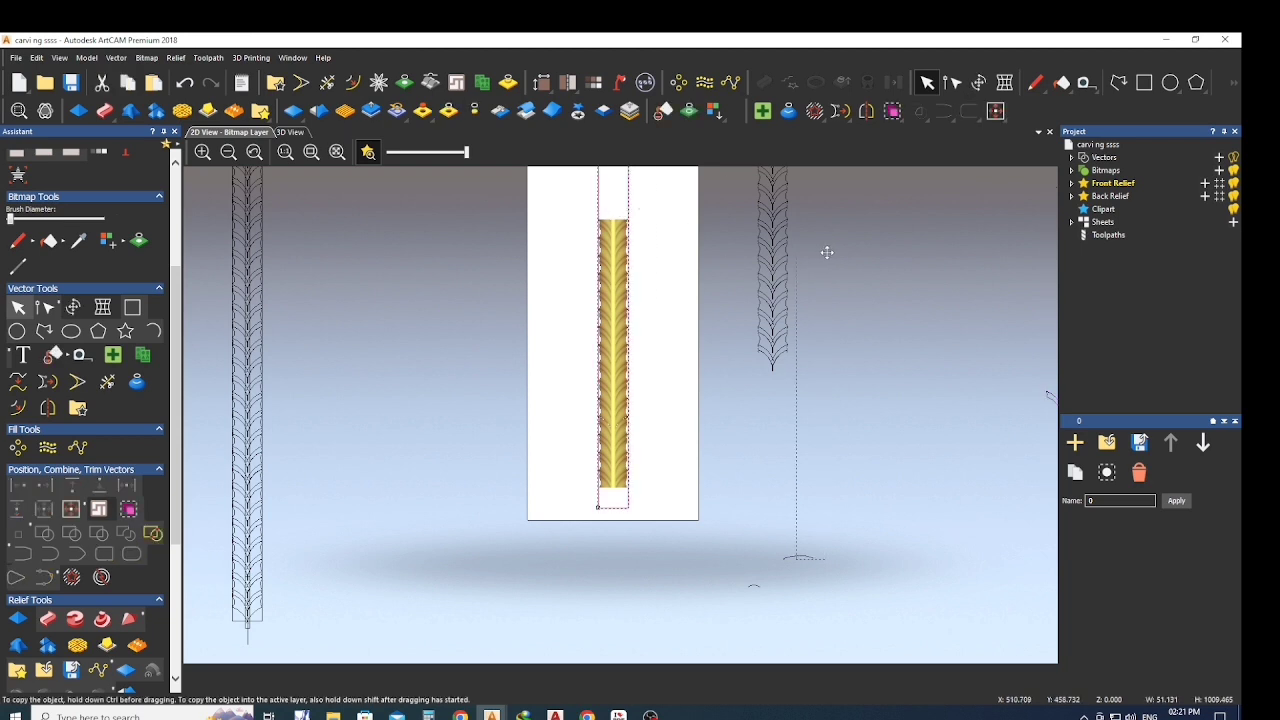
drag(827, 252, 853, 242)
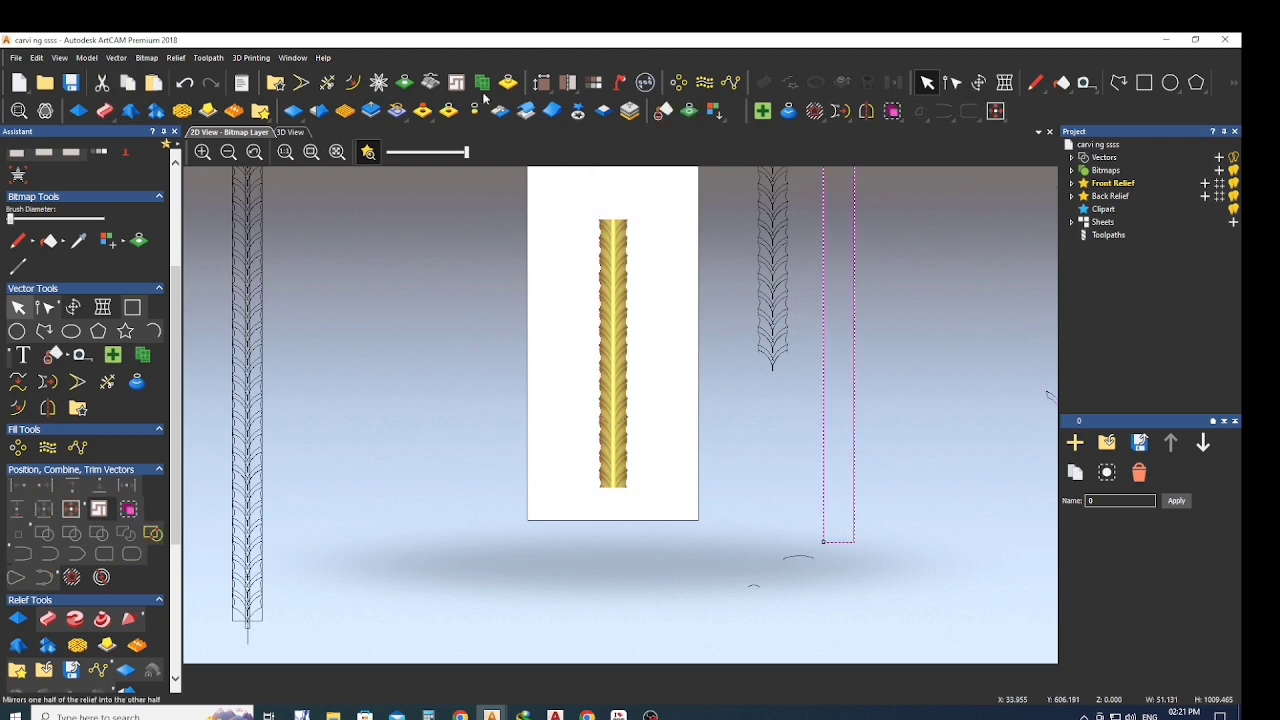
Create a boundary vector around the leaf column from the composite relief, without a height range or smoothing.
click(517, 84)
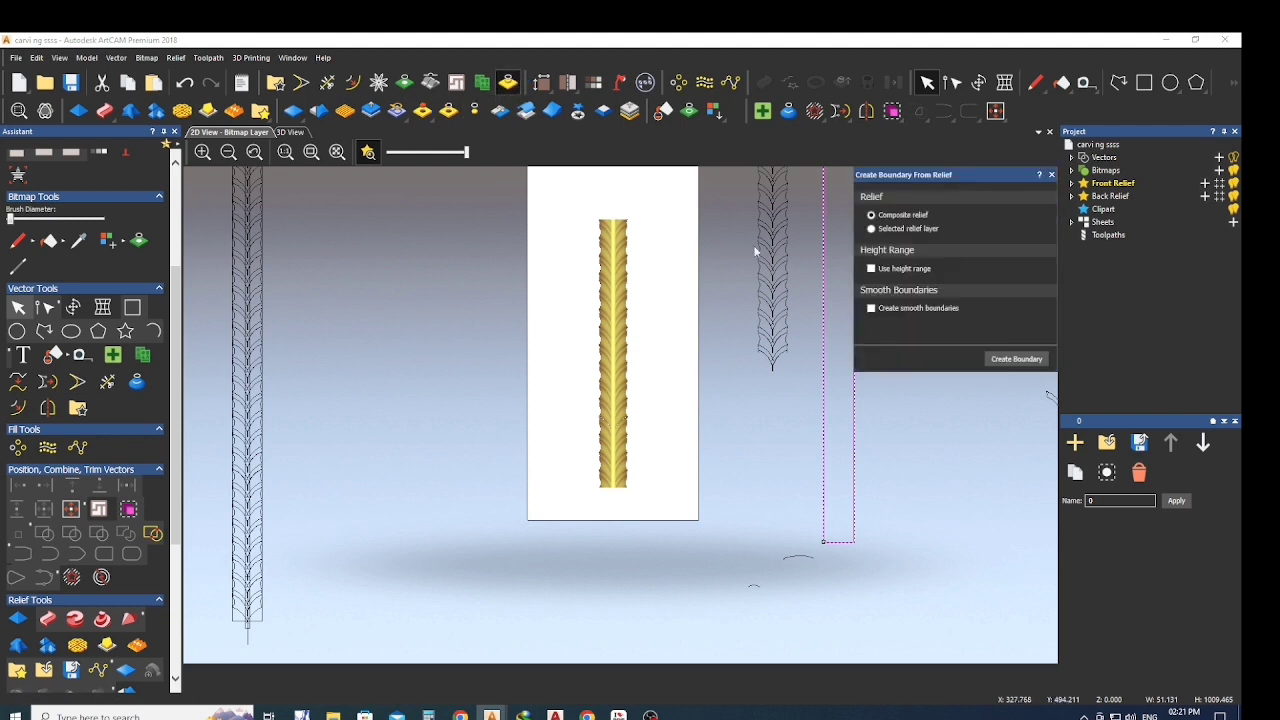
click(1017, 359)
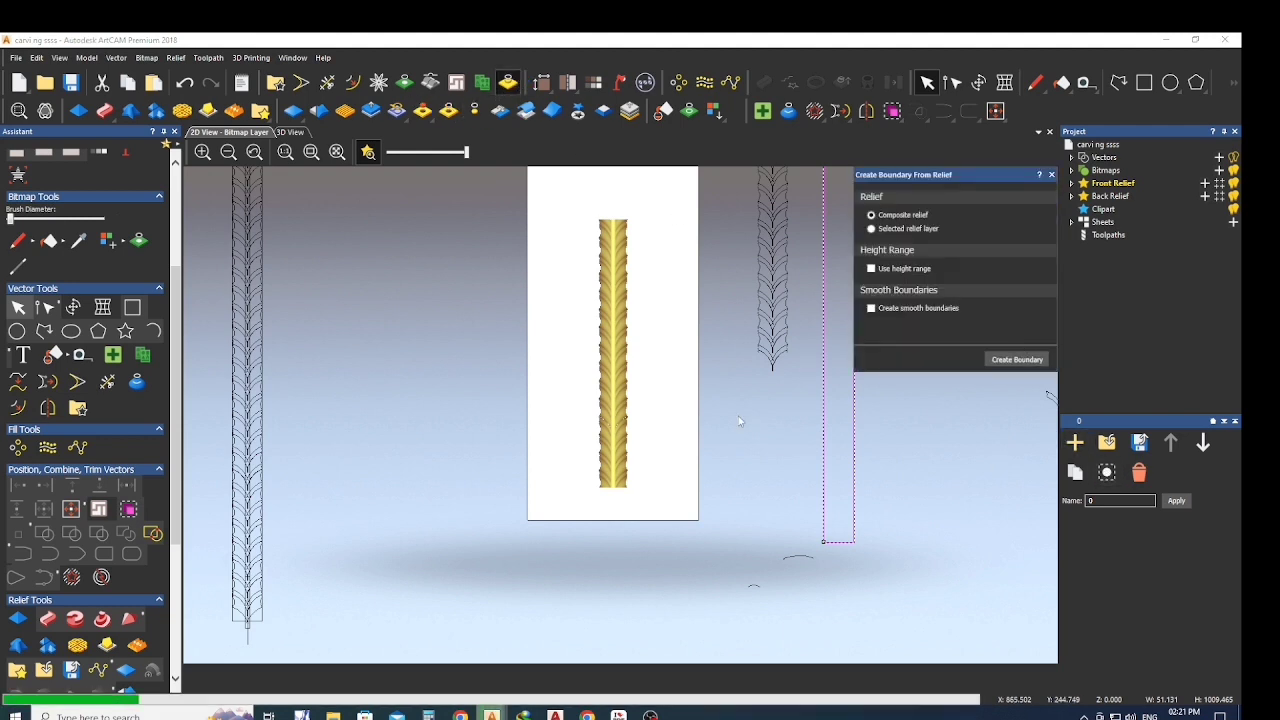
scroll(694, 428, up, 2)
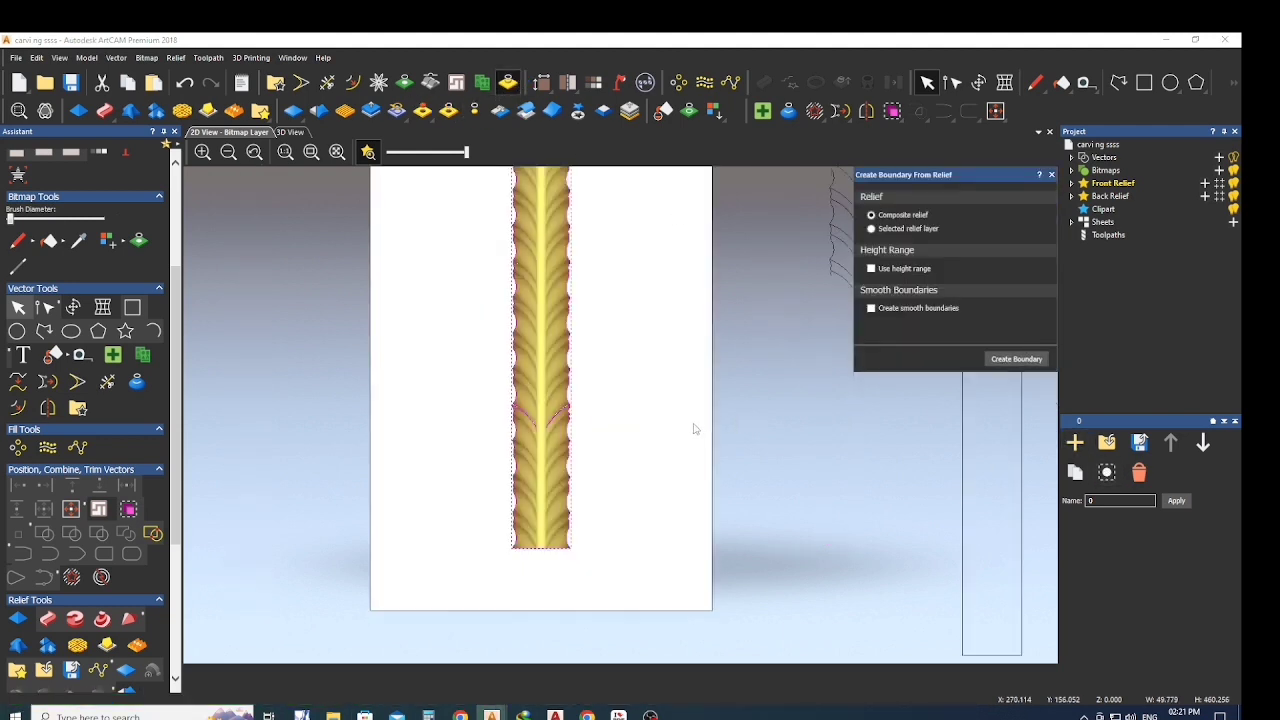
click(1050, 176)
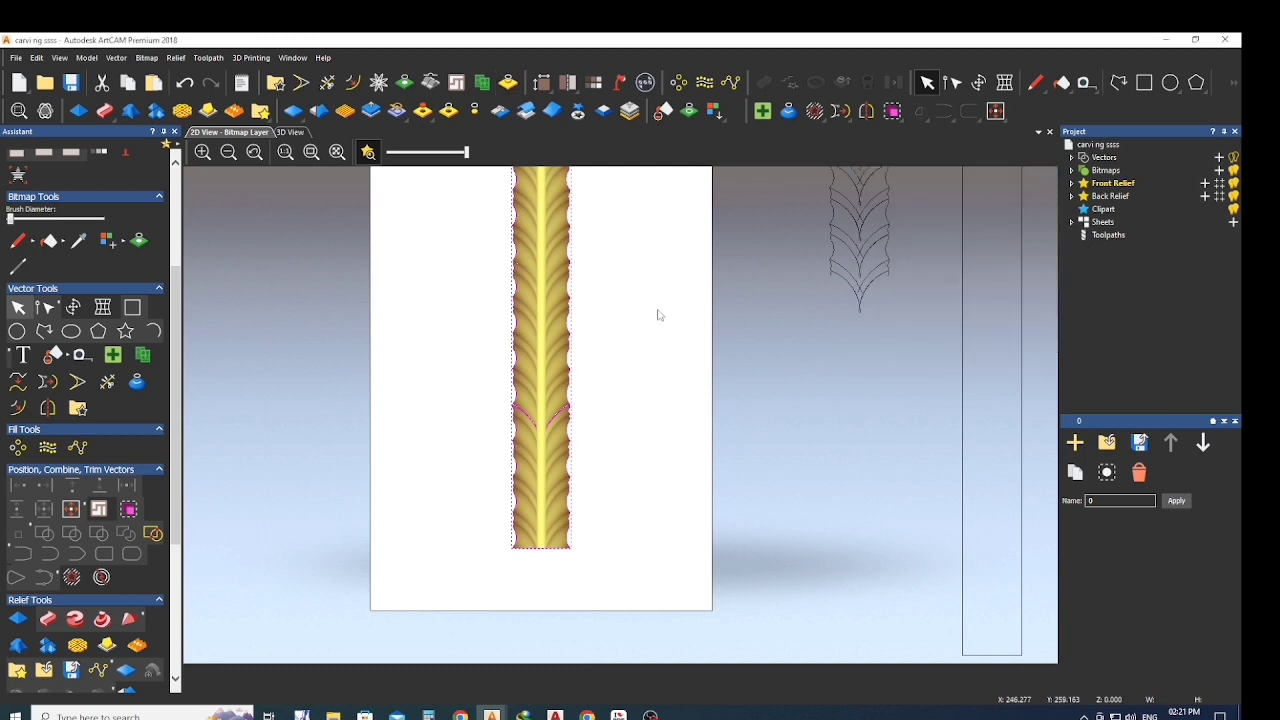
Turn the leaf column relief inside the selected boundary into relief clipart.
scroll(617, 414, down, 2)
scroll(594, 392, up, 4)
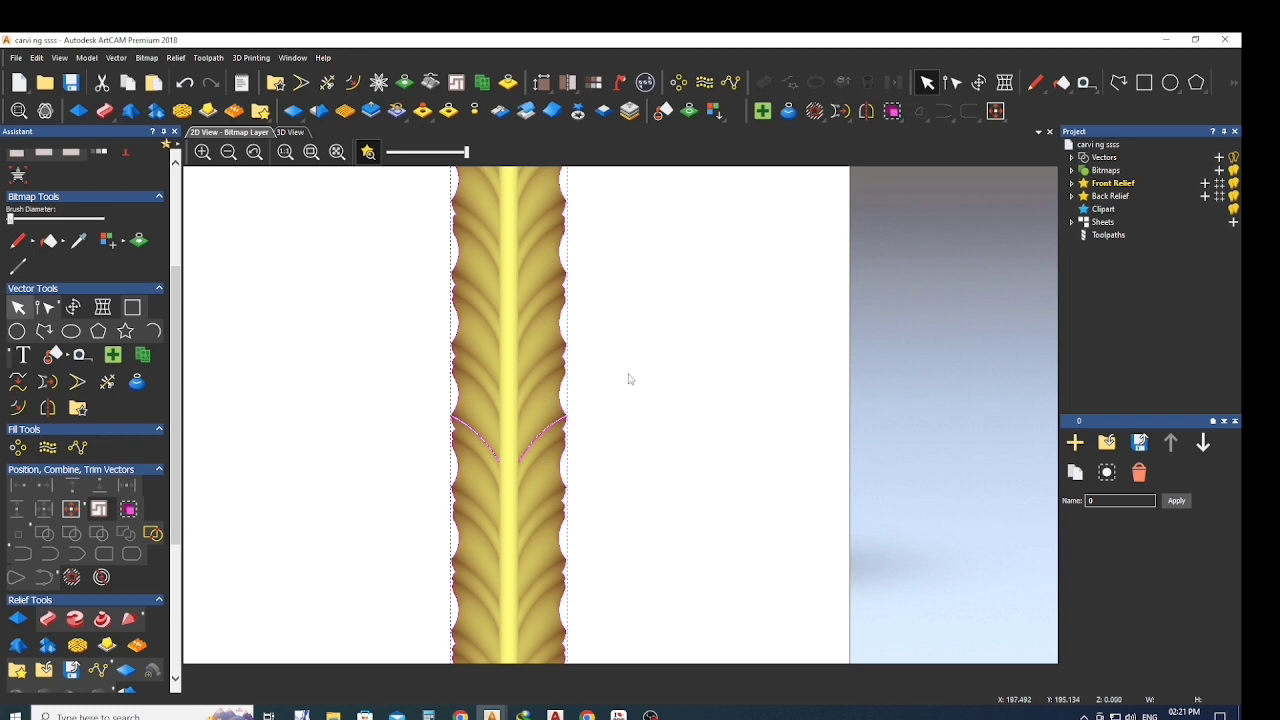
scroll(621, 380, down, 4)
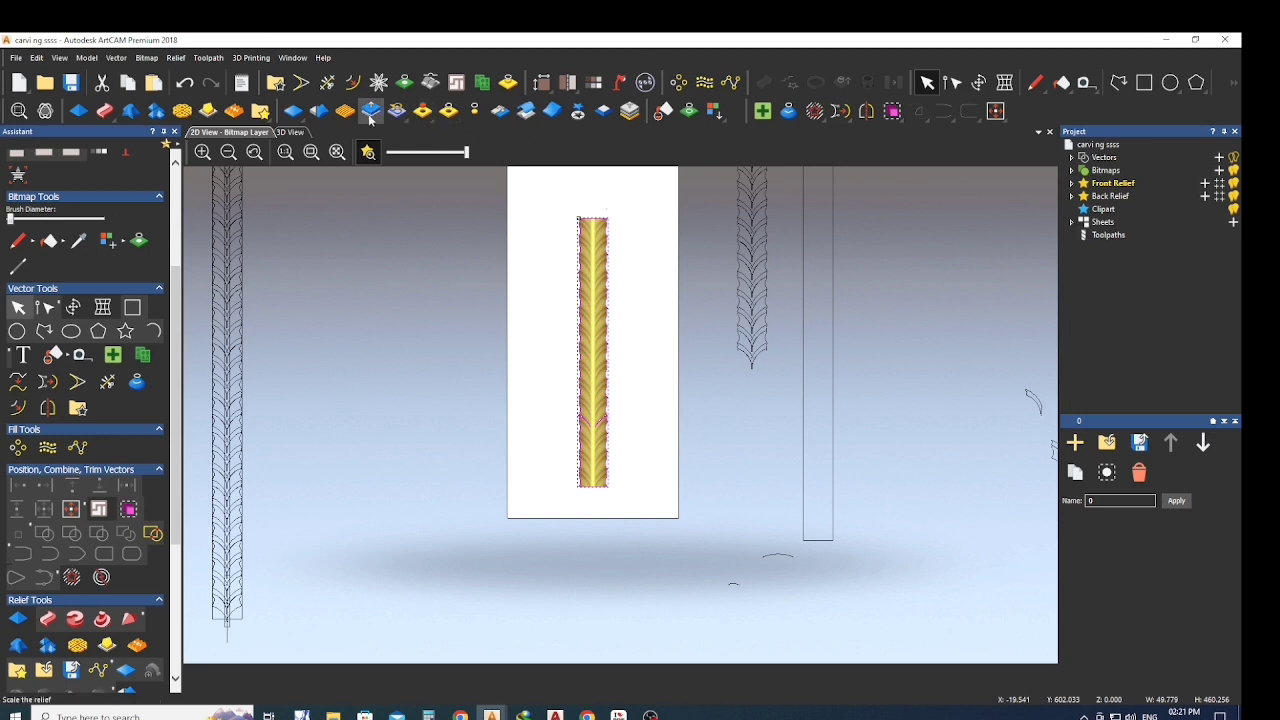
click(578, 114)
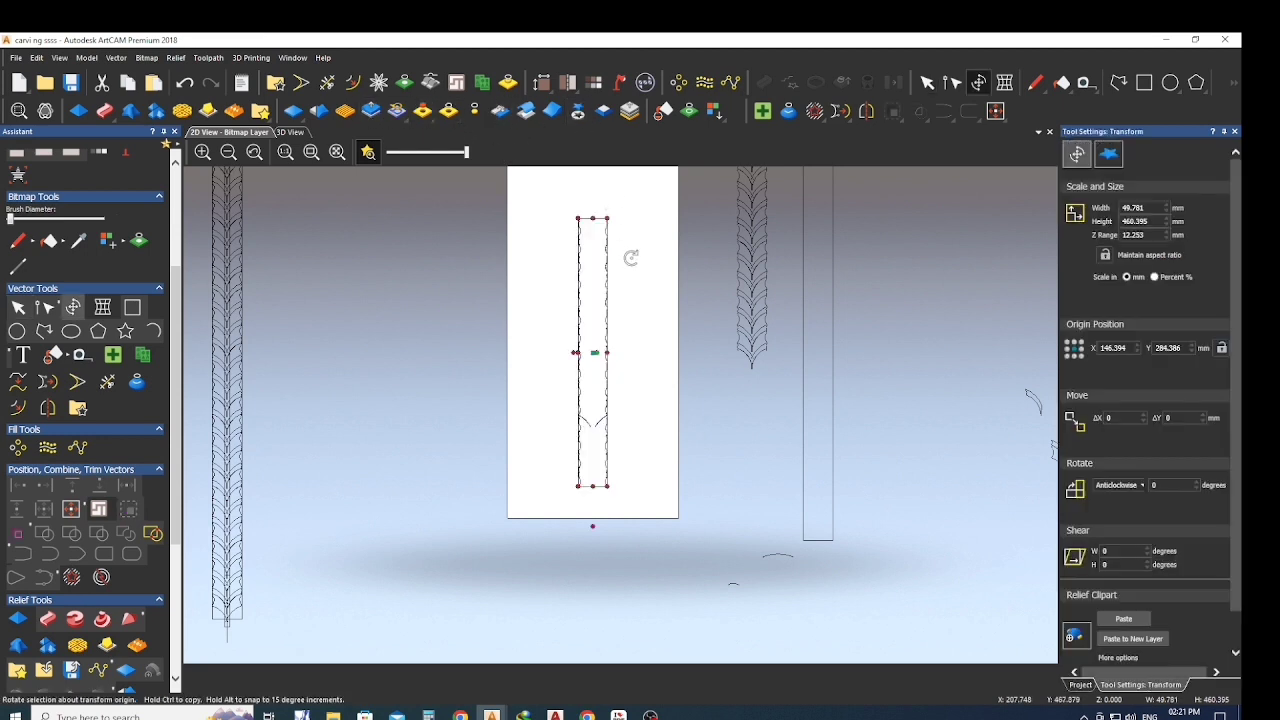
Select the column's boundary together with its relief clipart and nudge them down close to the sheet's lower edge.
scroll(630, 300, up, 5)
scroll(636, 349, down, 1)
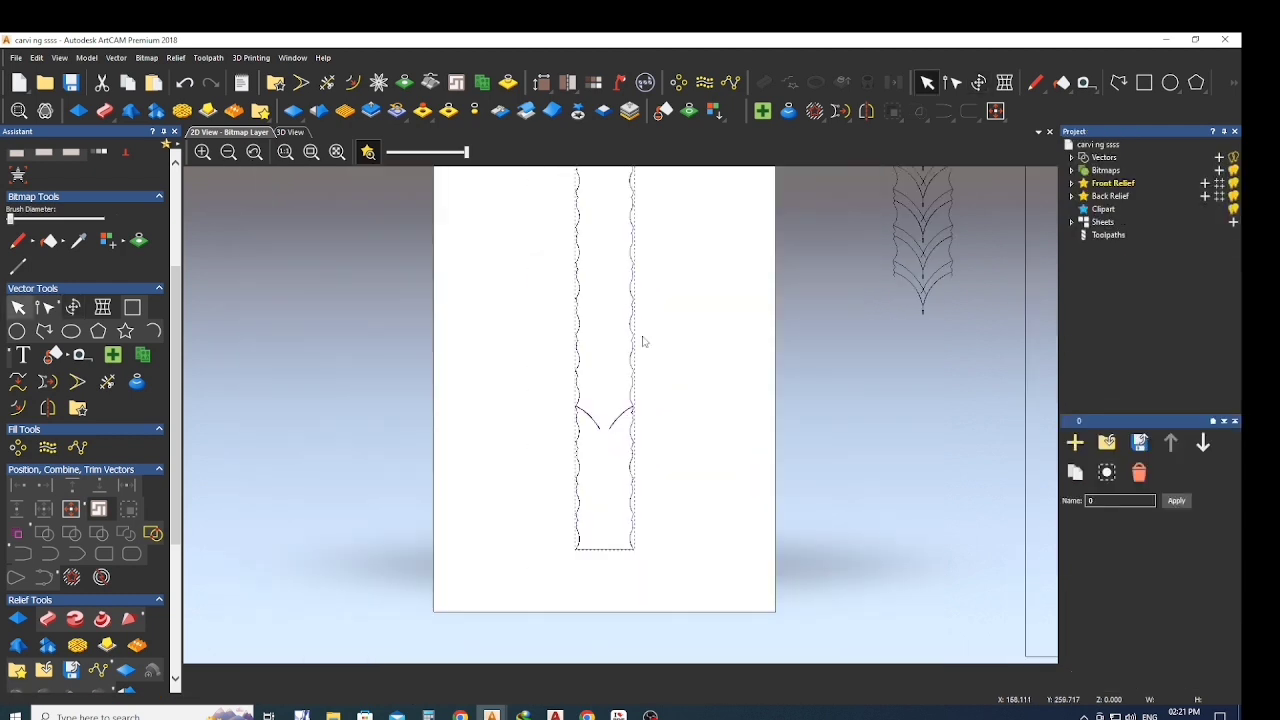
drag(675, 323, 592, 417)
key(Down)
key(Down)
key(Down)
key(Down)
key(Down)
key(Down)
key(Down)
key(Down)
key(Down)
key(Down)
key(Down)
key(Down)
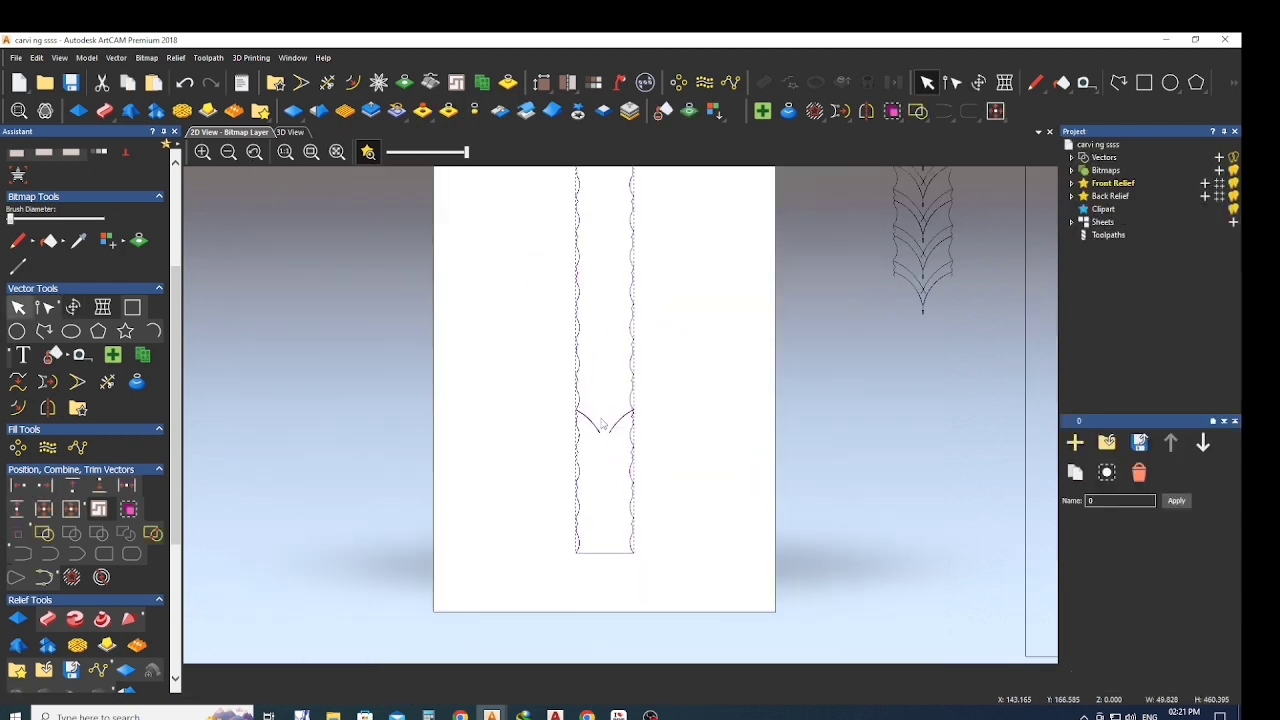
key(Down)
key(Down)
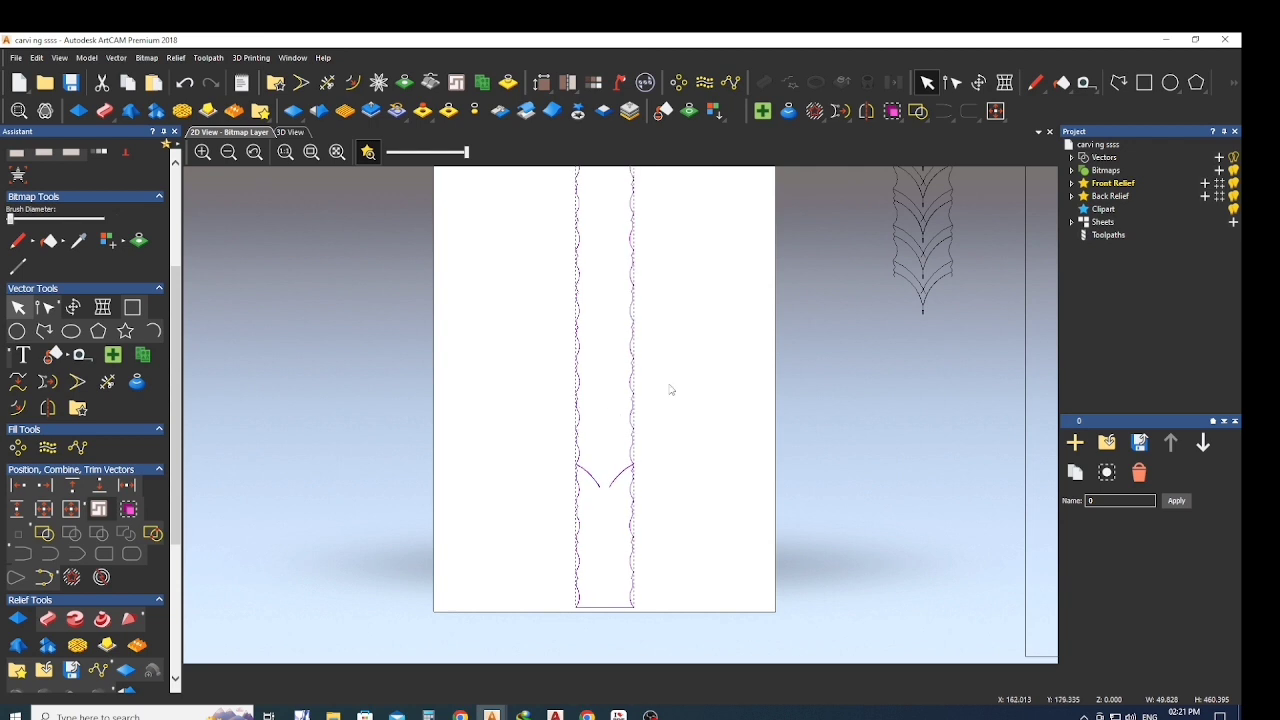
scroll(726, 363, down, 2)
scroll(675, 352, down, 2)
scroll(610, 445, up, 2)
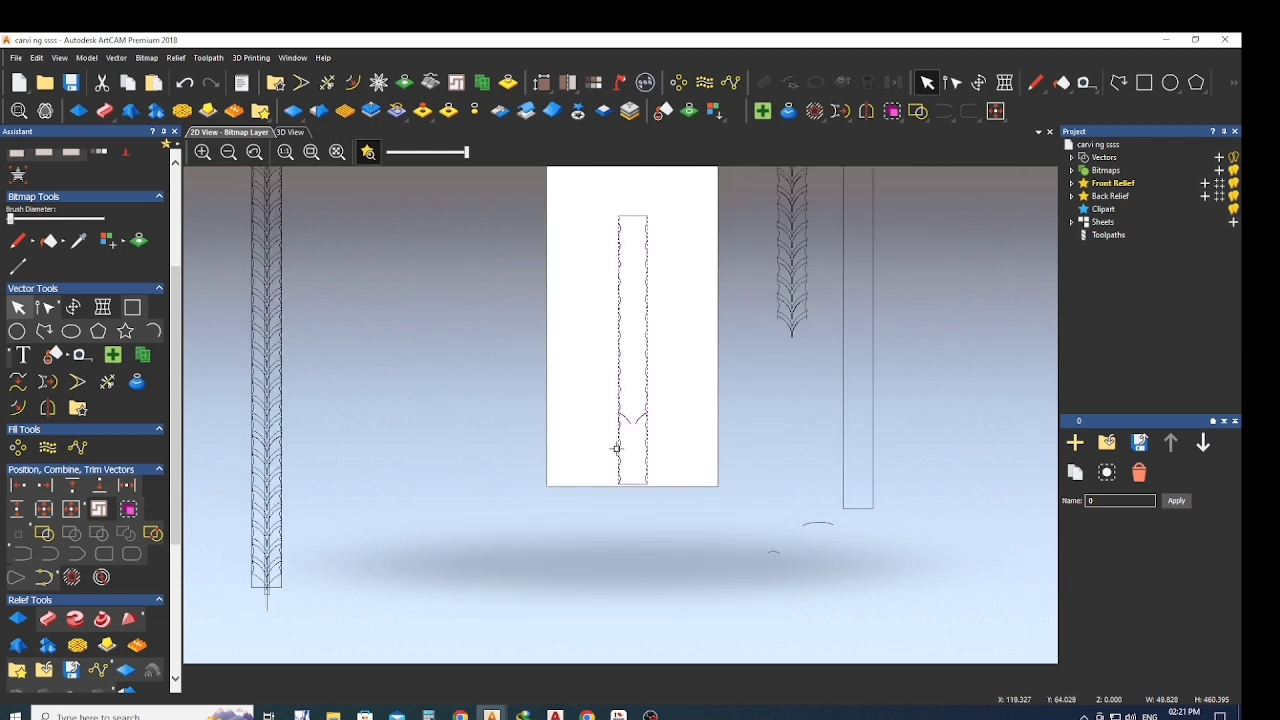
scroll(620, 500, up, 4)
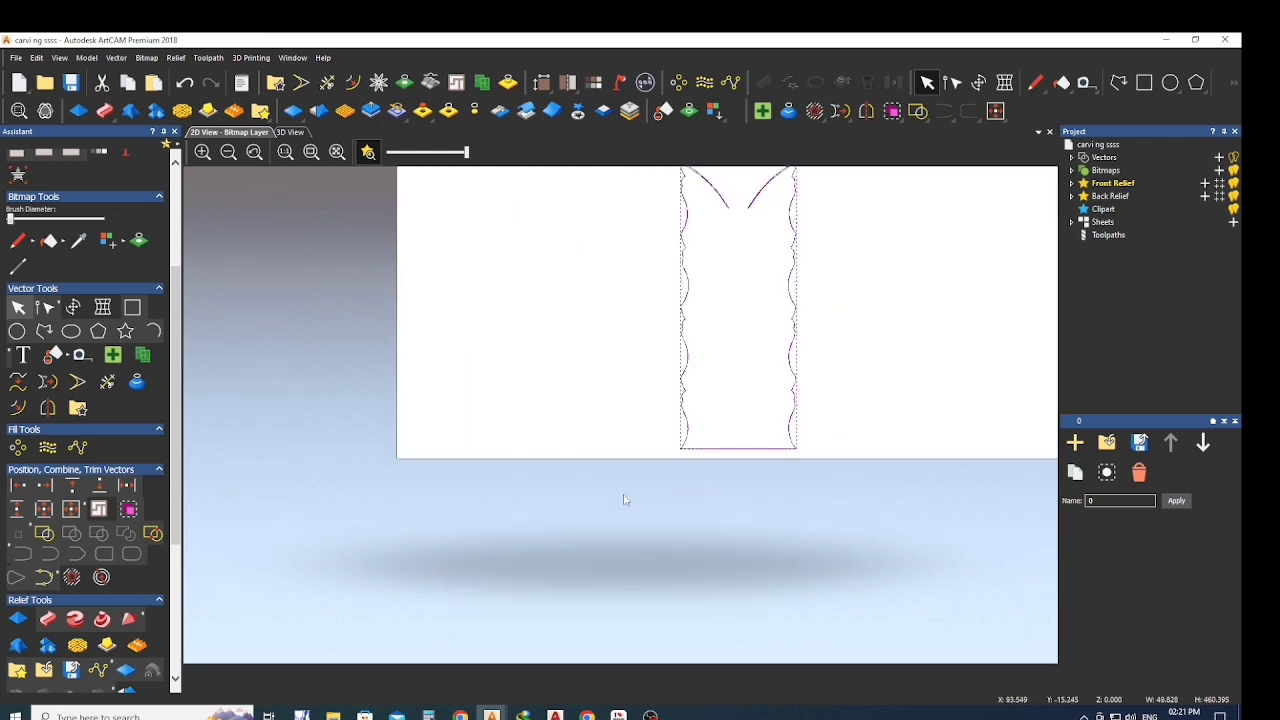
Try moving only the column's boundary vector to the sheet's lower-left corner, then discard the moved outline.
click(684, 447)
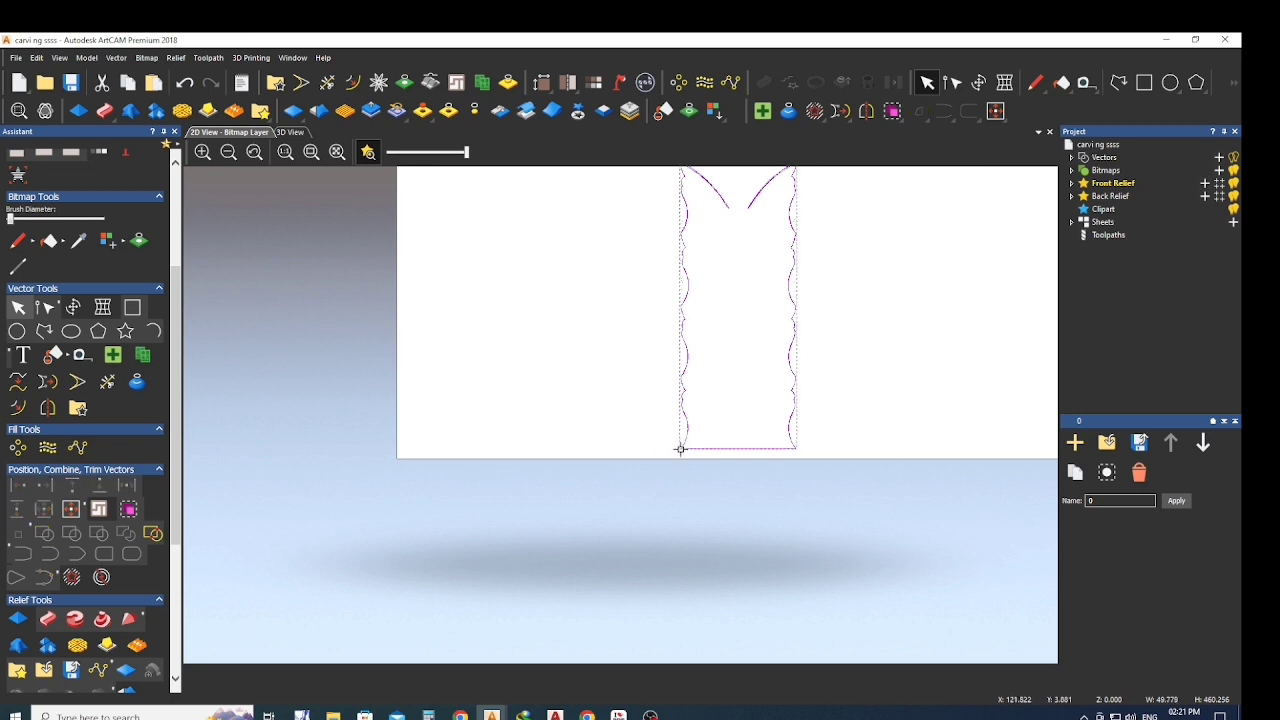
drag(680, 449, 410, 452)
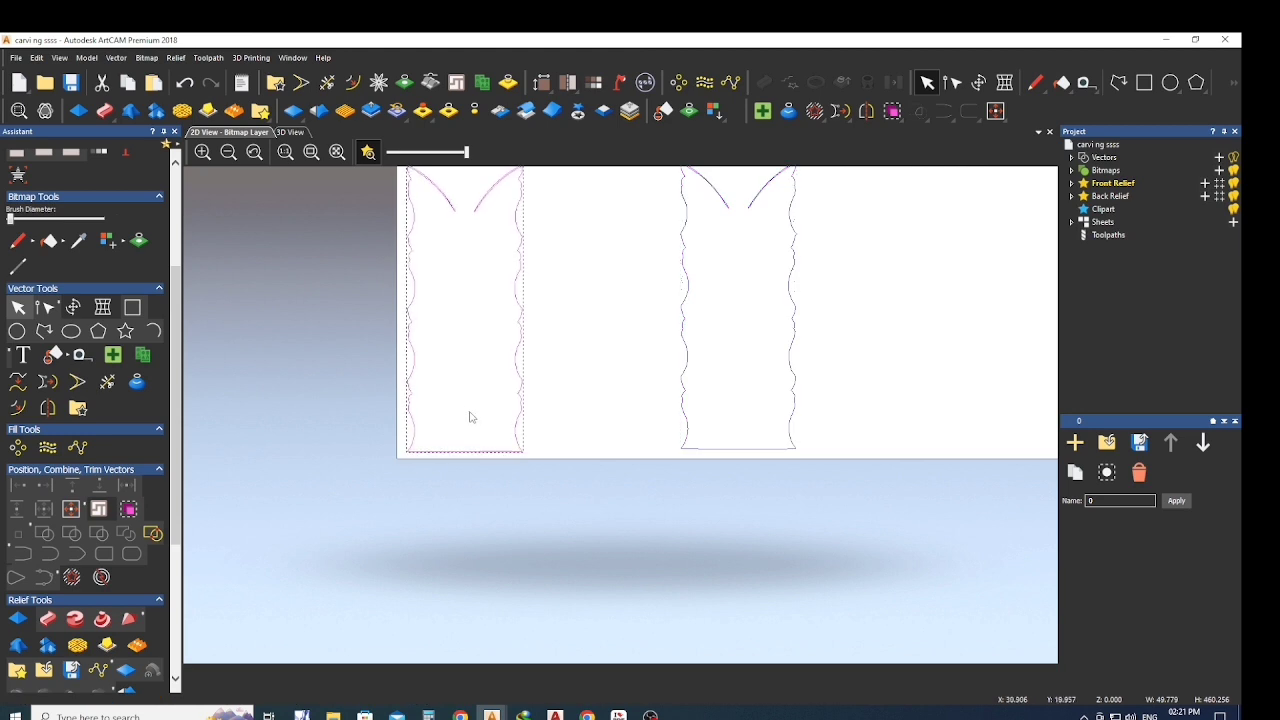
scroll(478, 412, down, 1)
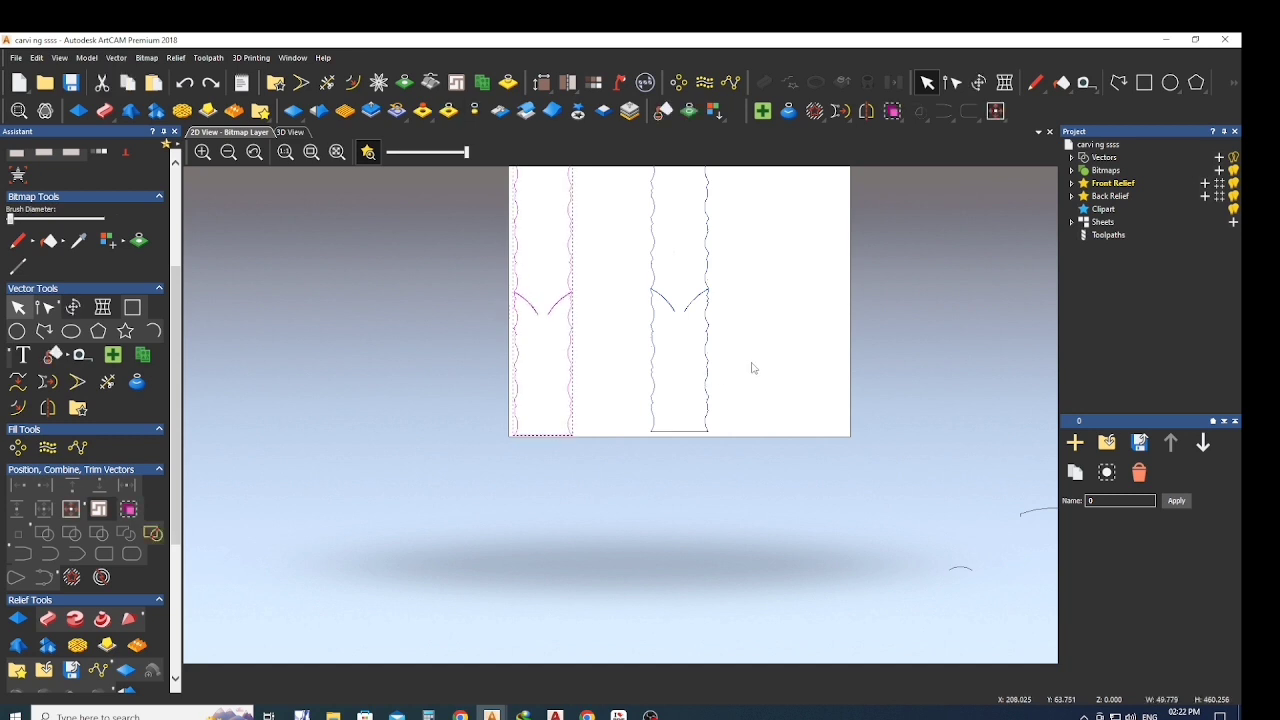
key(Delete)
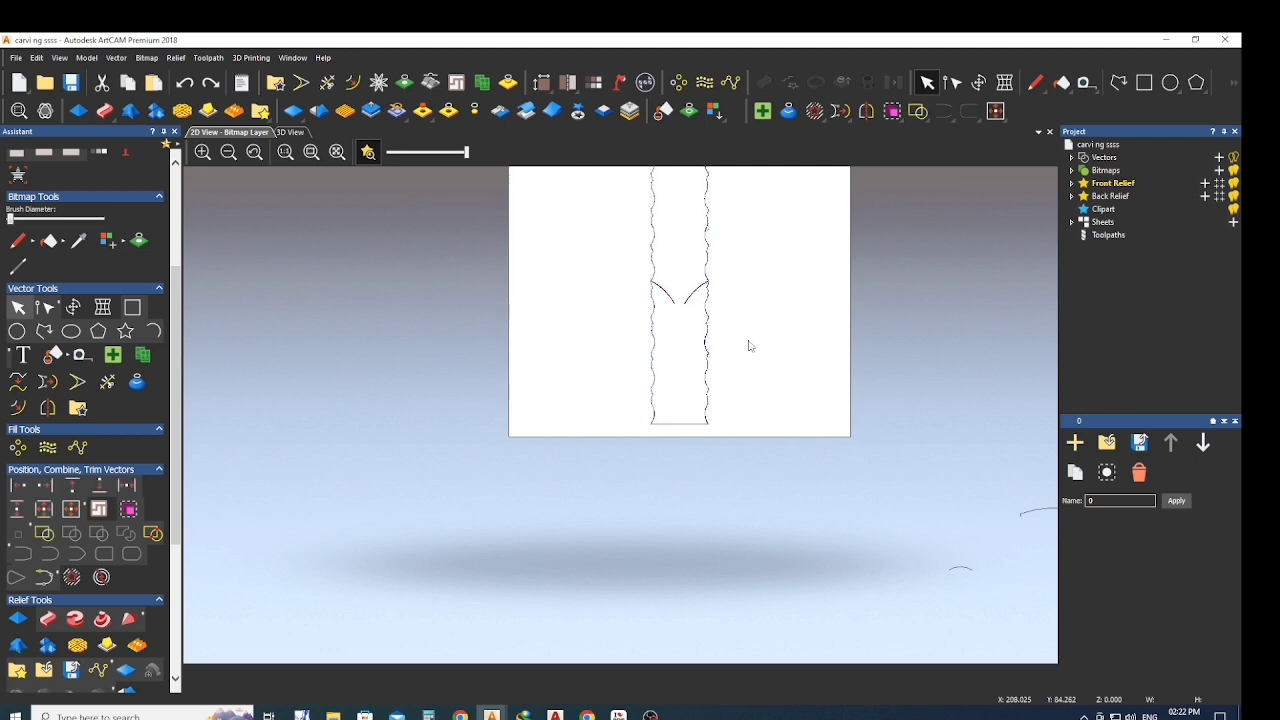
Place three leaf columns with their boundaries side by side at the sheet's lower-left corner, then clear the selection.
drag(756, 296, 517, 432)
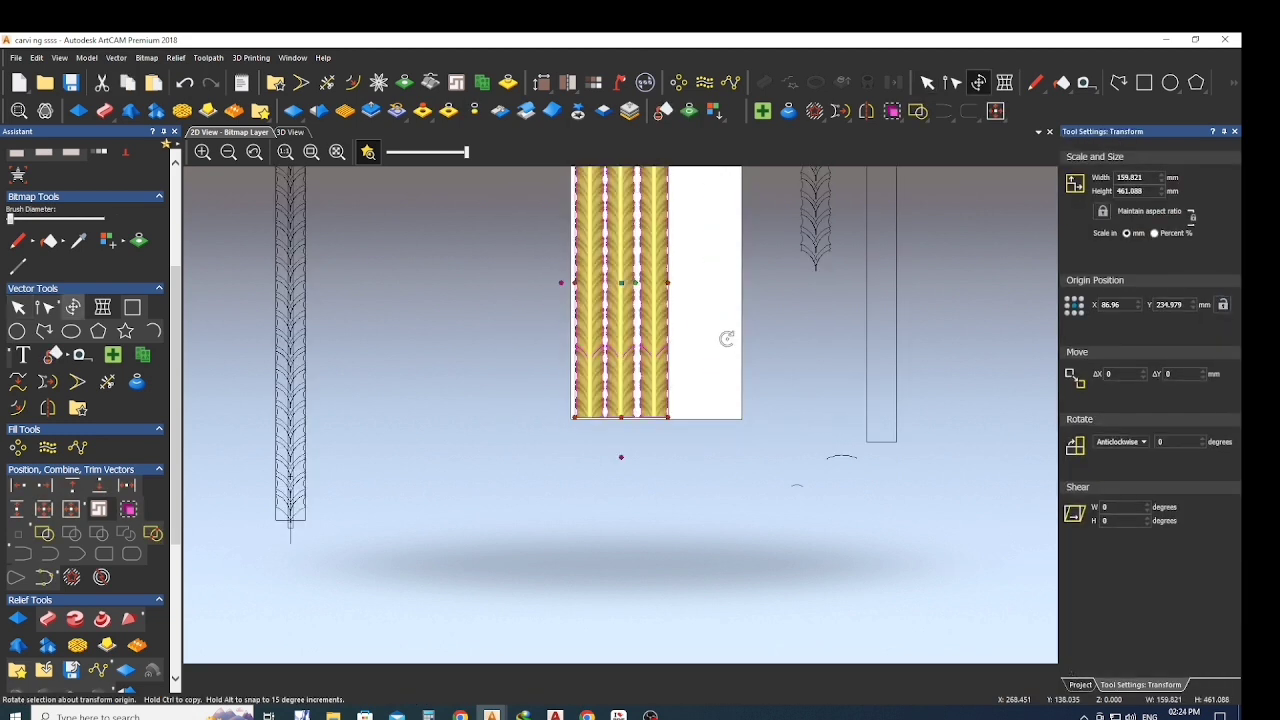
click(477, 247)
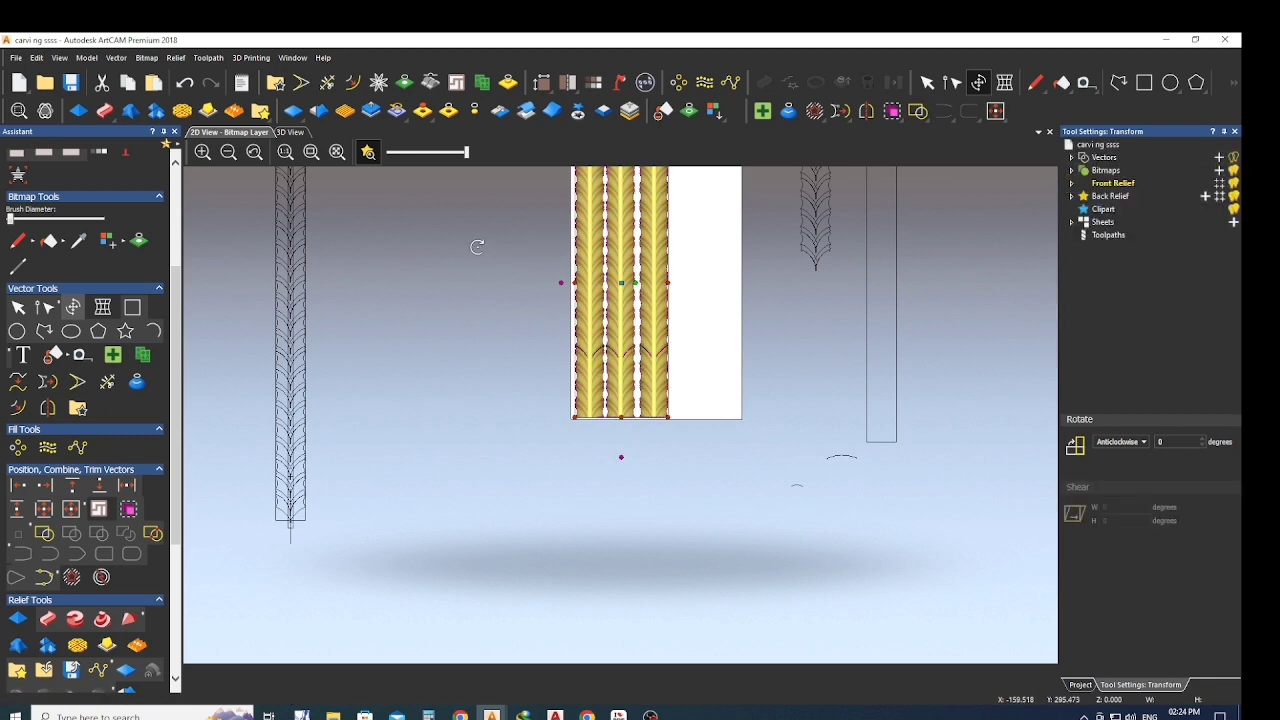
Examine the lower ends of the three leaf columns in 3D, then return to the 2D view.
click(290, 132)
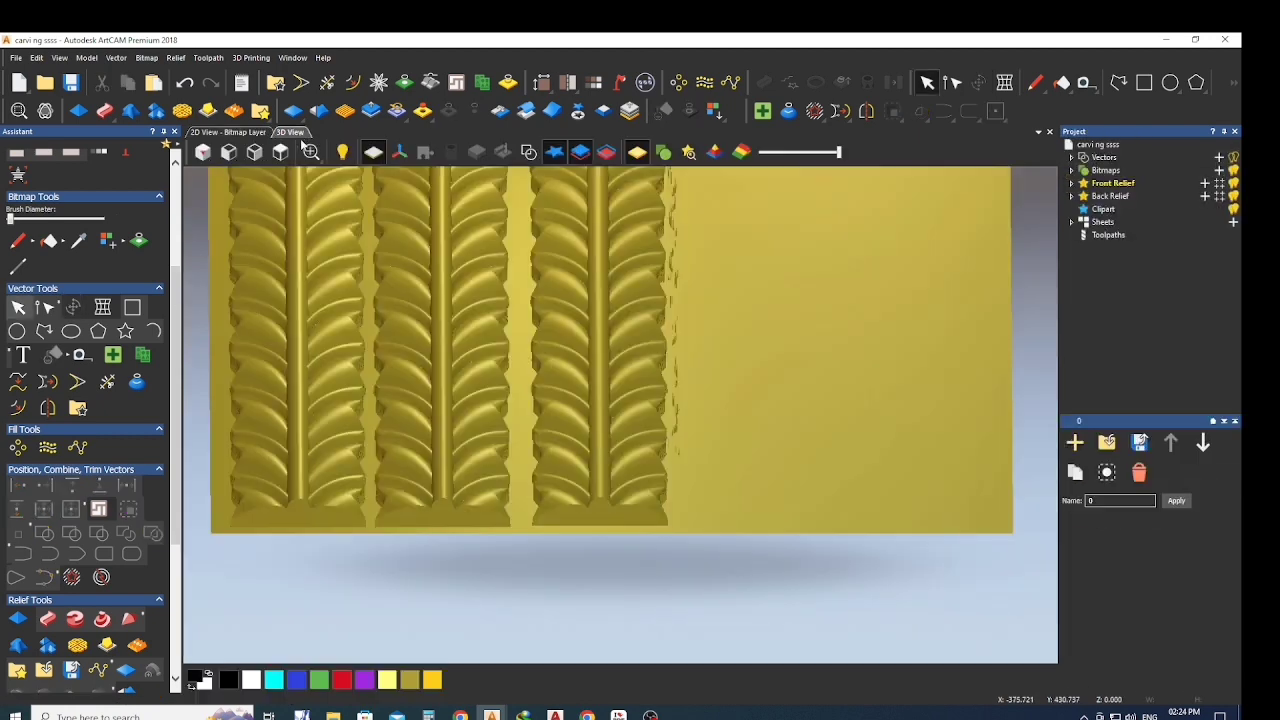
drag(549, 455, 540, 525)
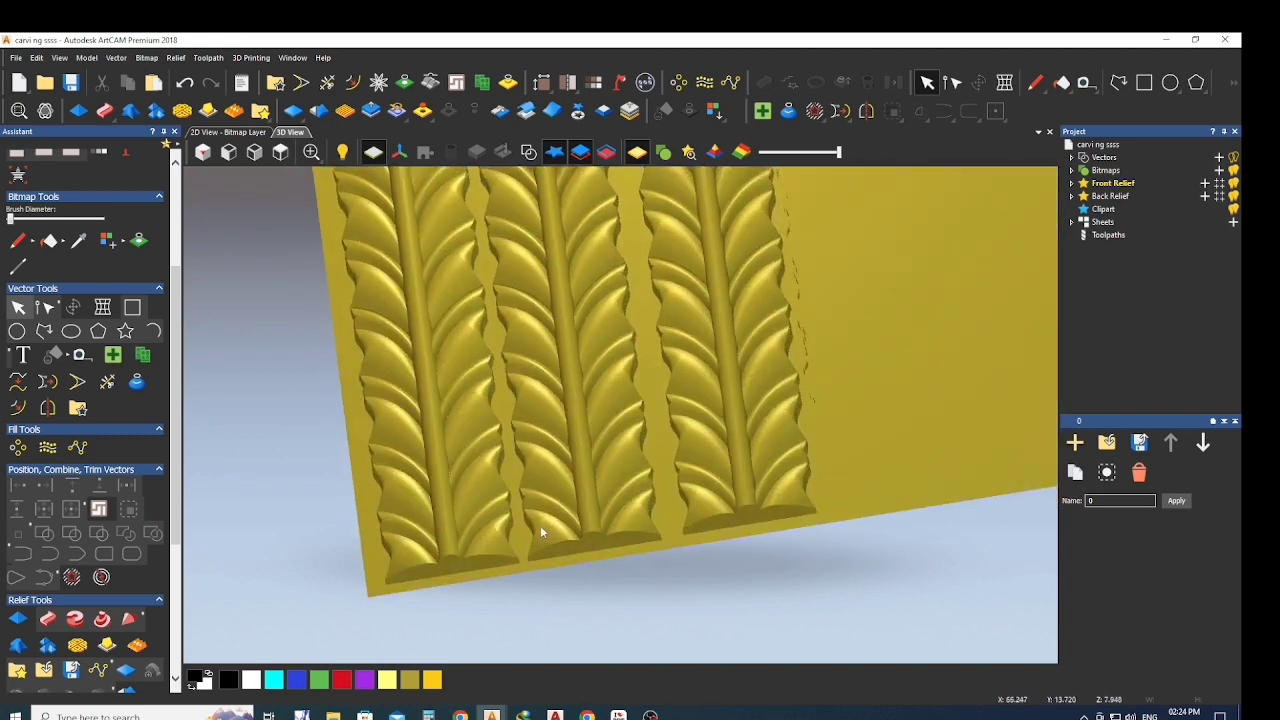
key(F2)
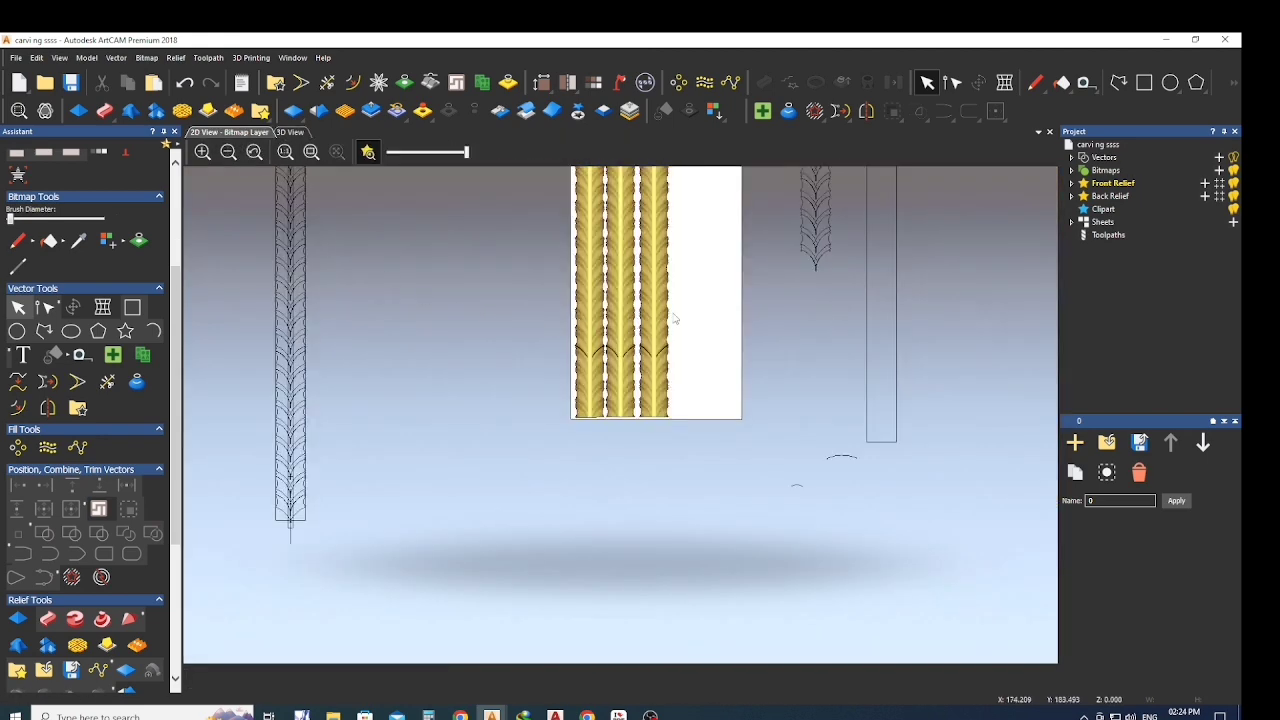
Start a polyline at the left end of the wider loose arc below the sheet.
scroll(641, 381, down, 1)
scroll(745, 458, up, 3)
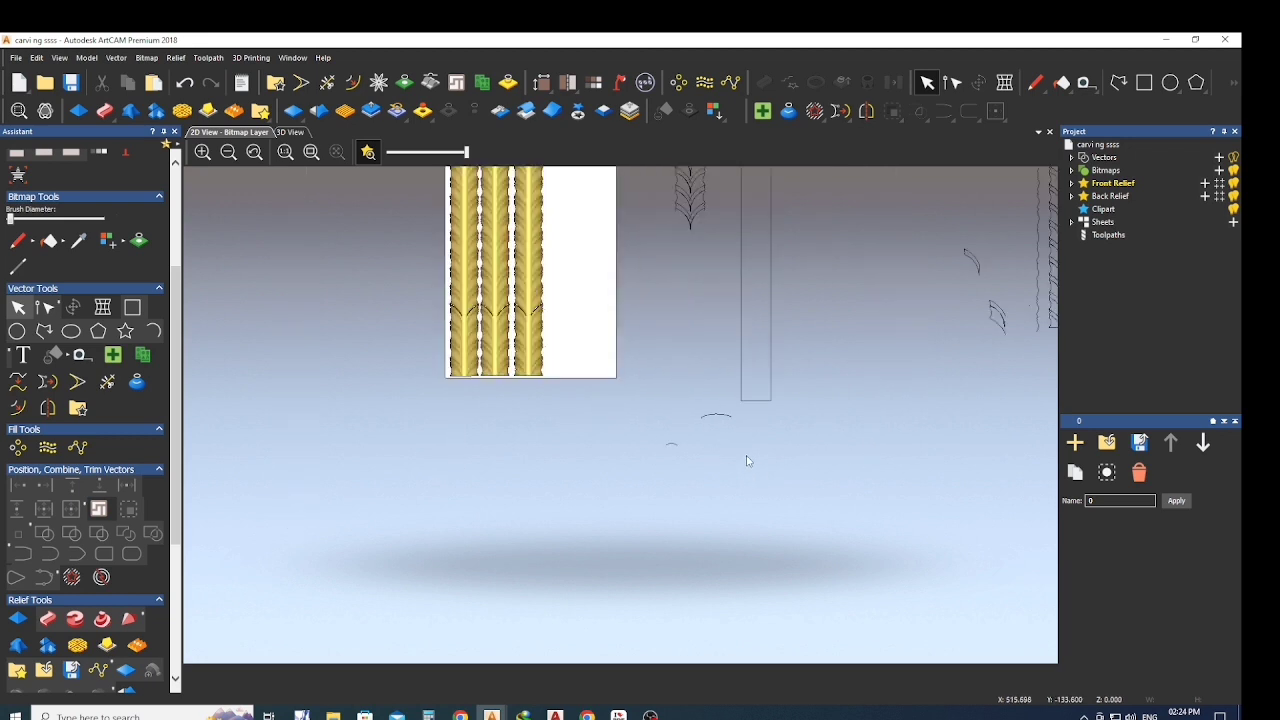
click(43, 331)
scroll(564, 297, up, 2)
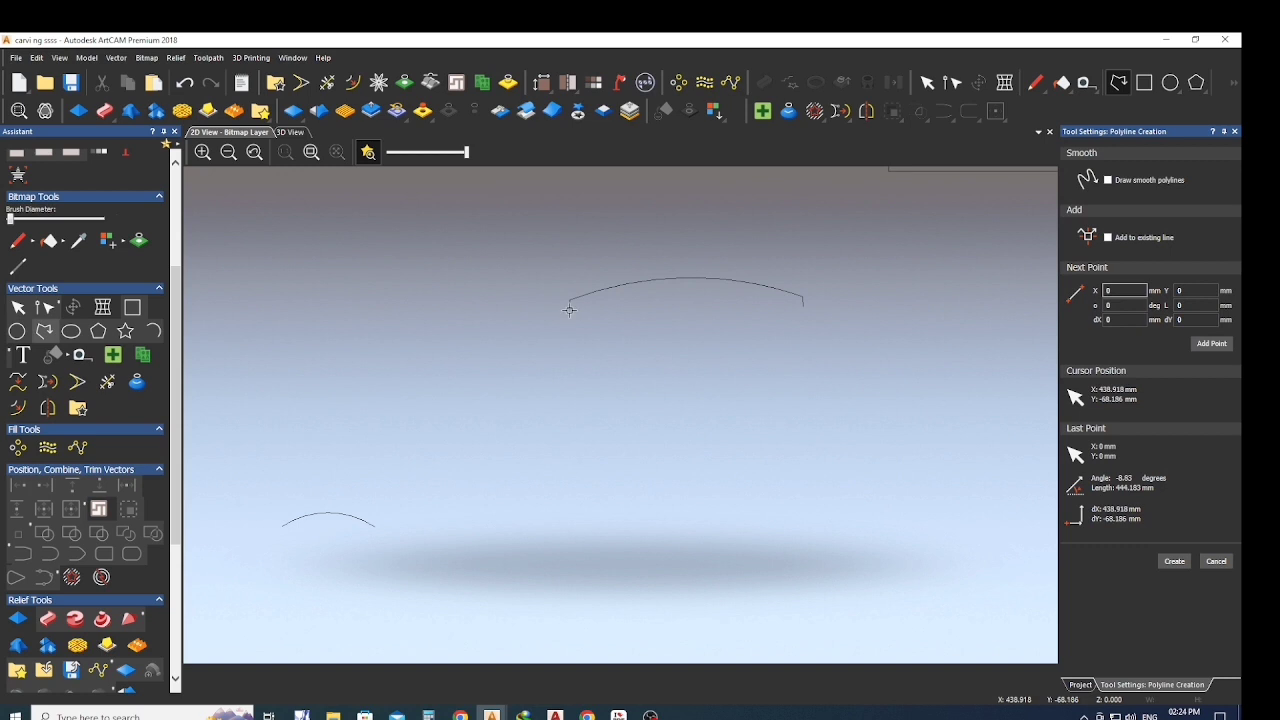
click(570, 307)
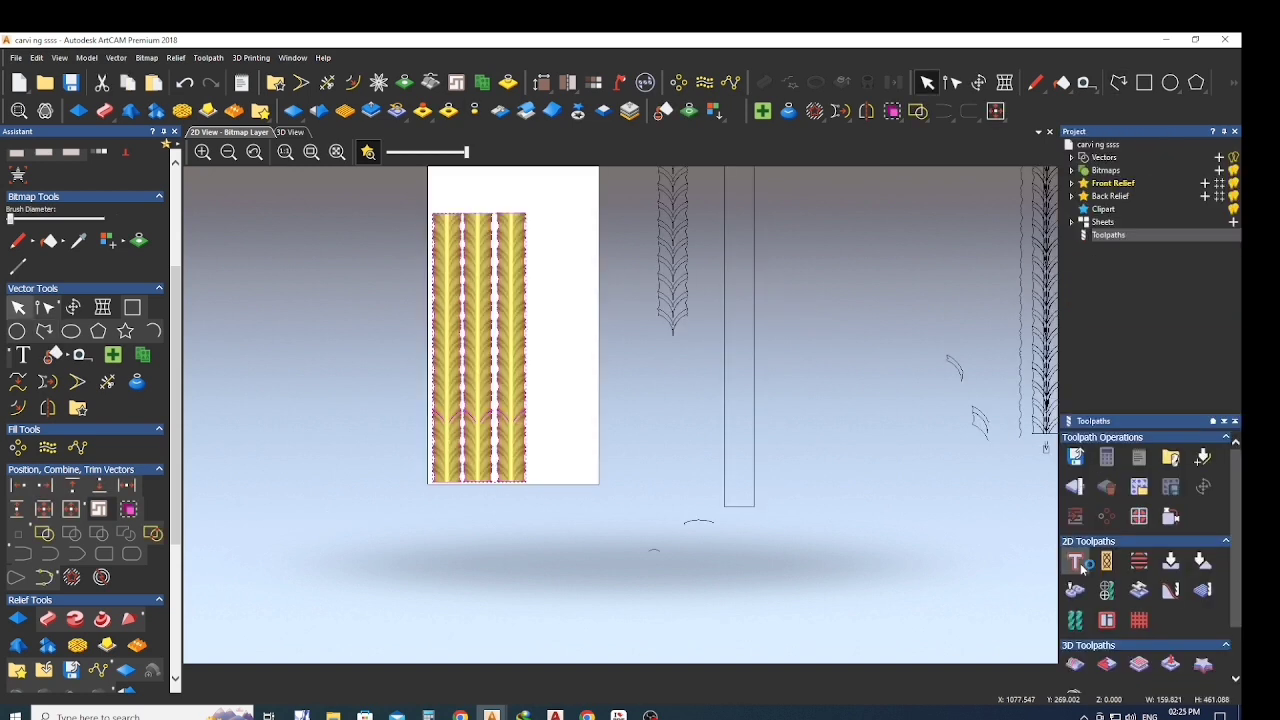
Set up a Machine Relief toolpath limited to the inside of the selected column boundary vectors.
click(1078, 563)
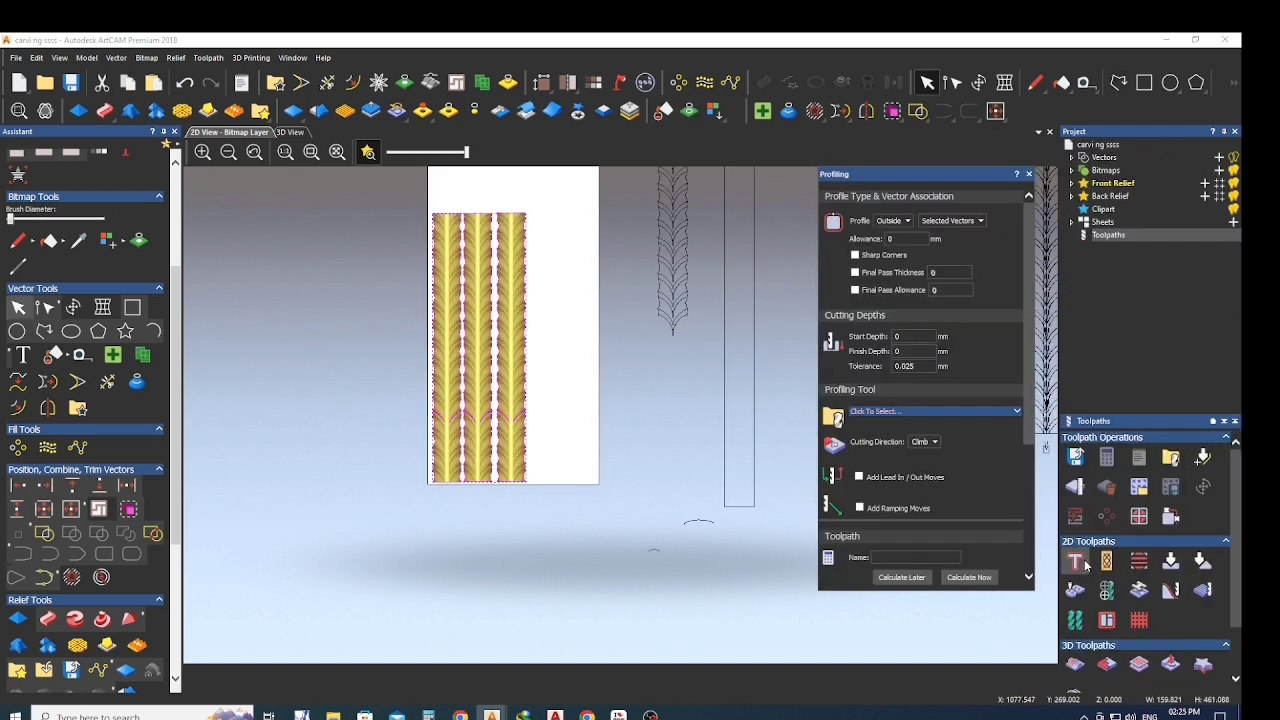
click(1078, 665)
click(880, 218)
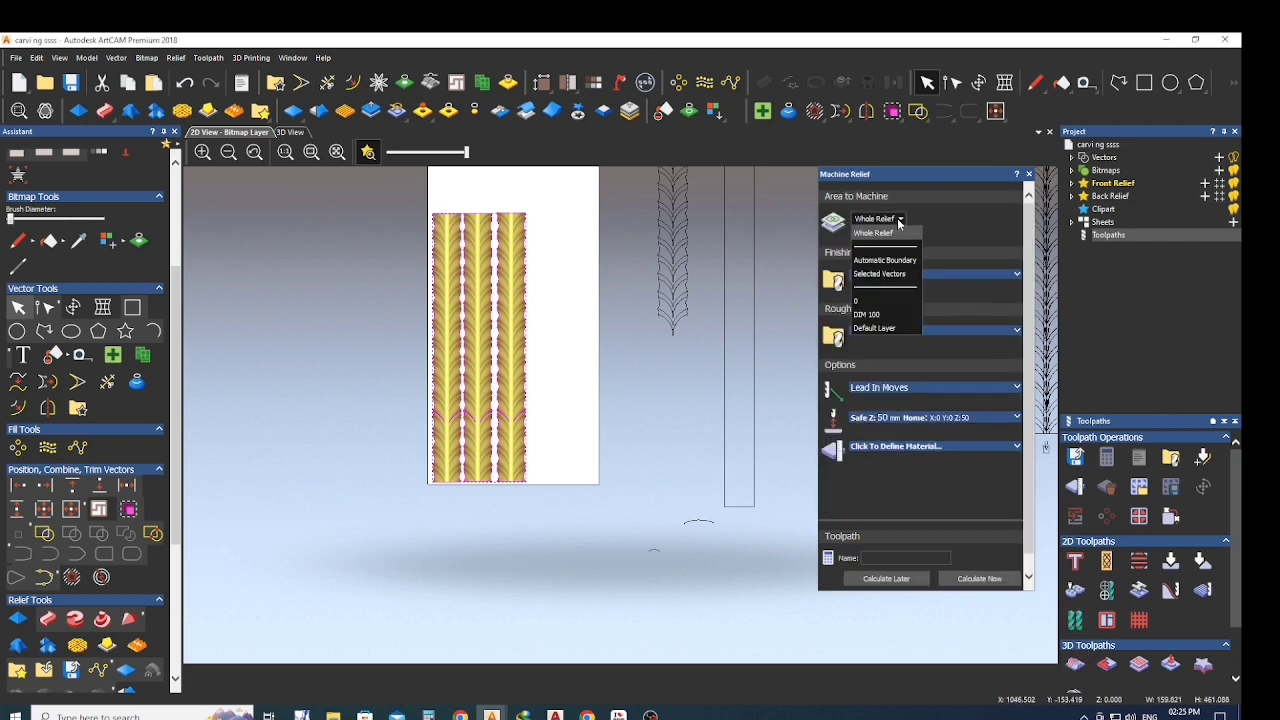
click(882, 274)
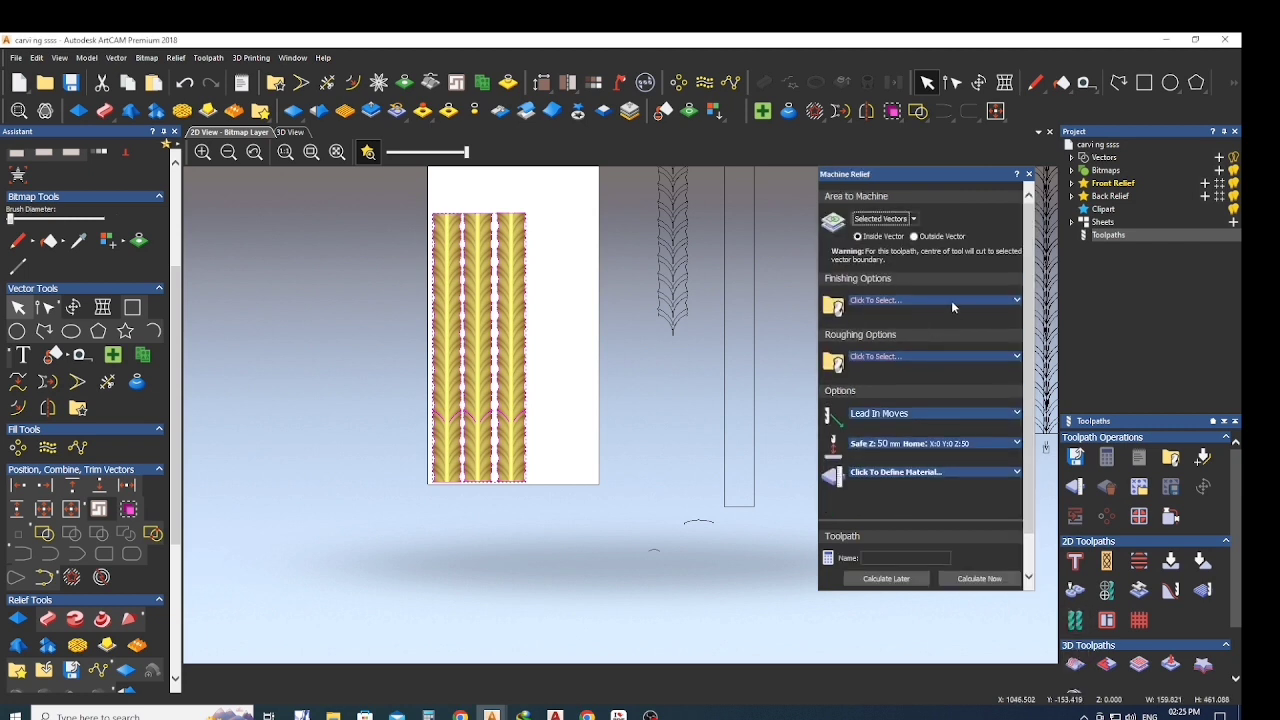
Choose the 4MM end mill as the finishing tool and check its cutting parameters.
click(951, 300)
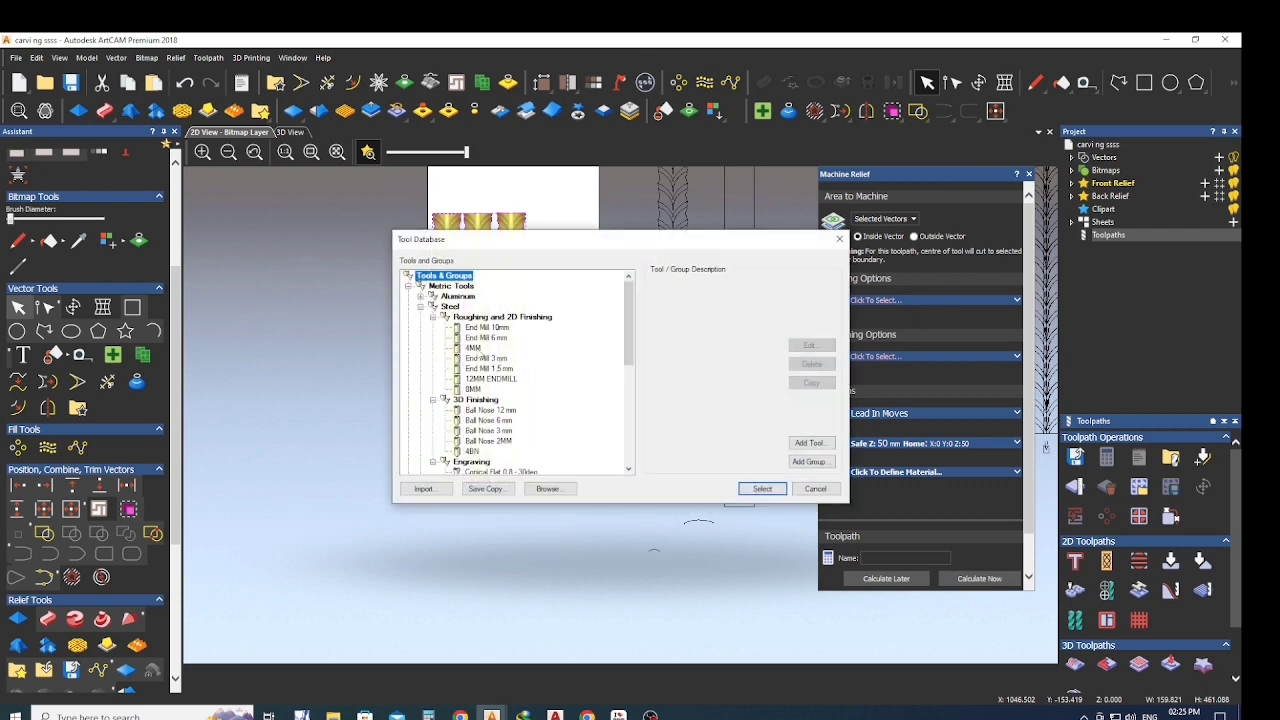
click(474, 348)
click(762, 488)
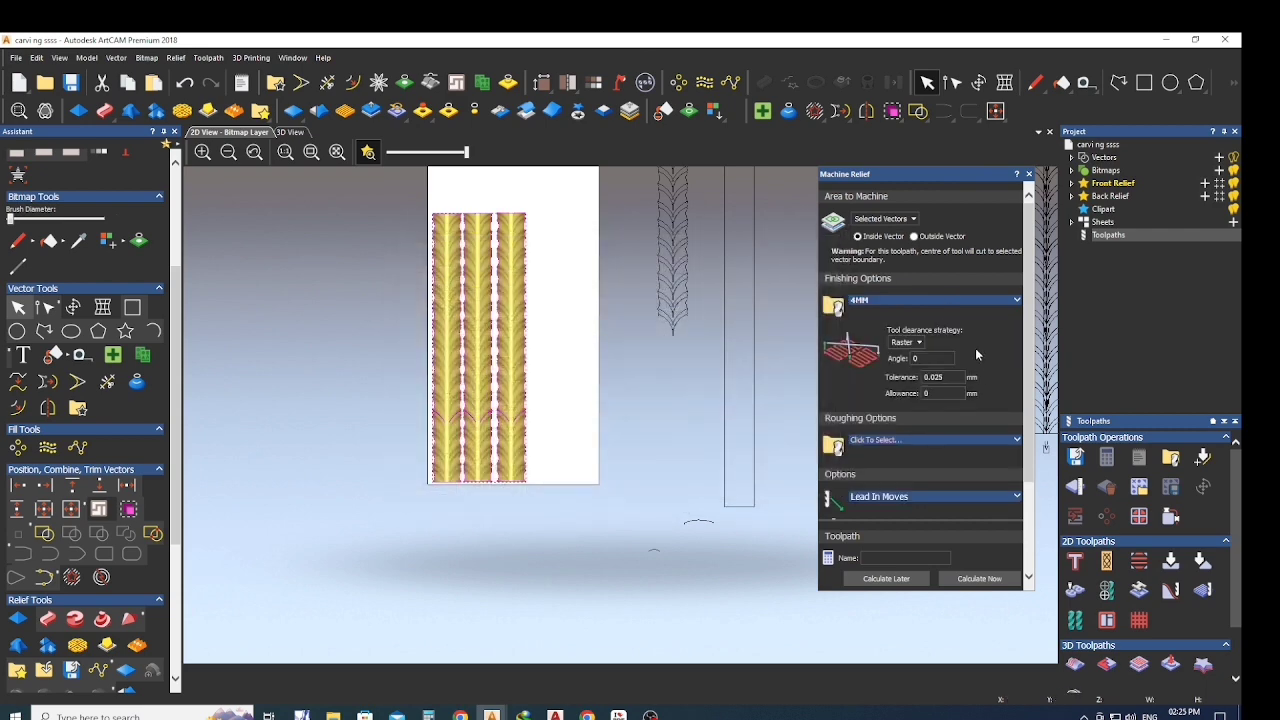
click(1018, 301)
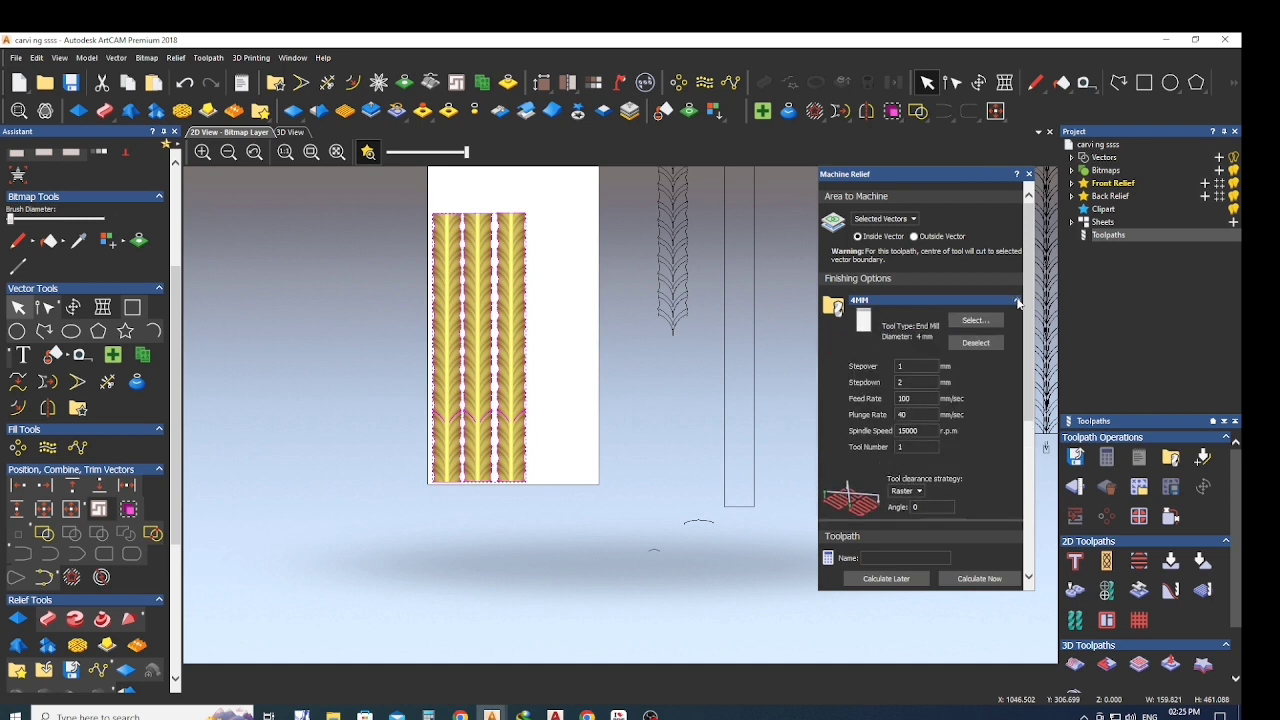
click(1018, 301)
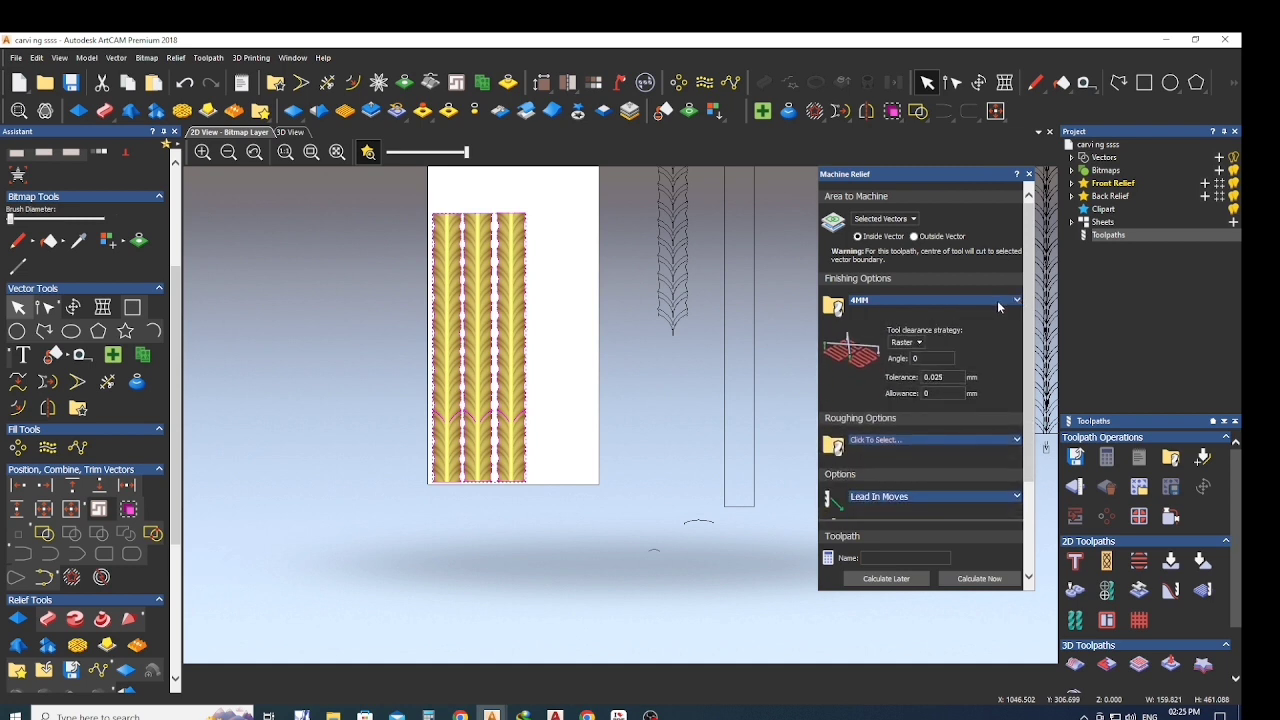
Change the finishing tool to the 4BN ball nose from the 3D Finishing group.
click(998, 301)
click(975, 320)
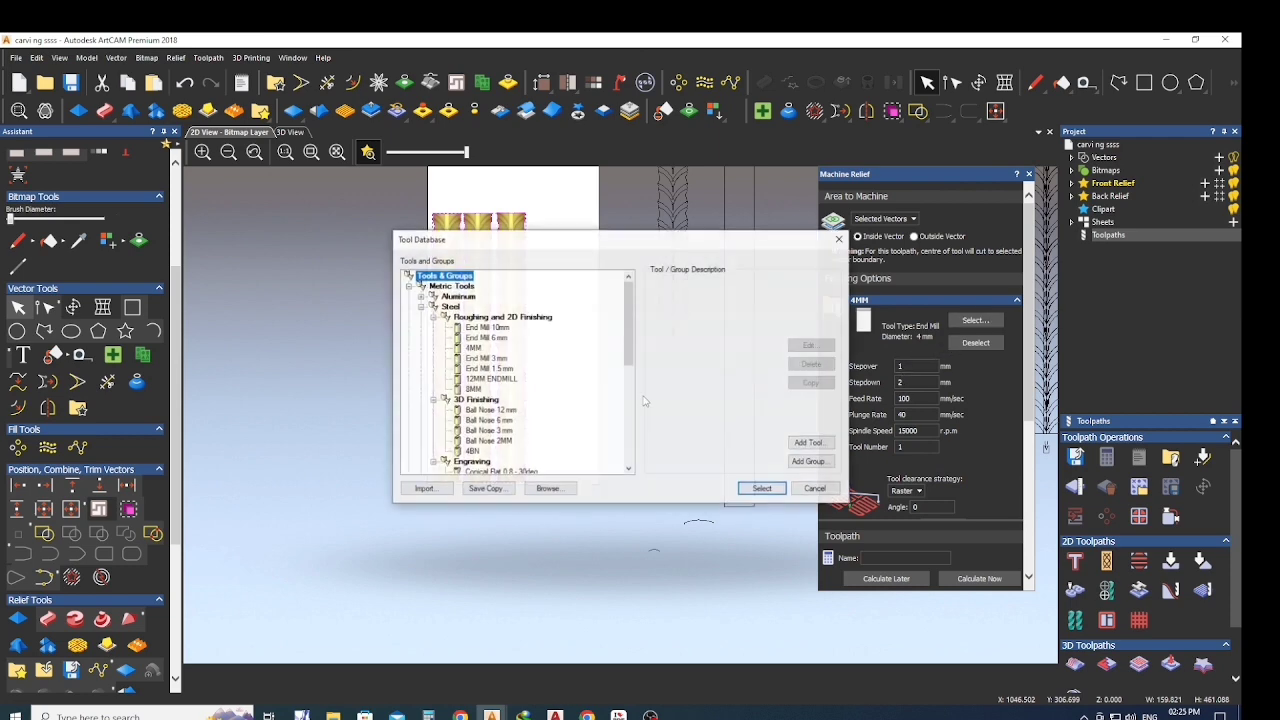
click(476, 451)
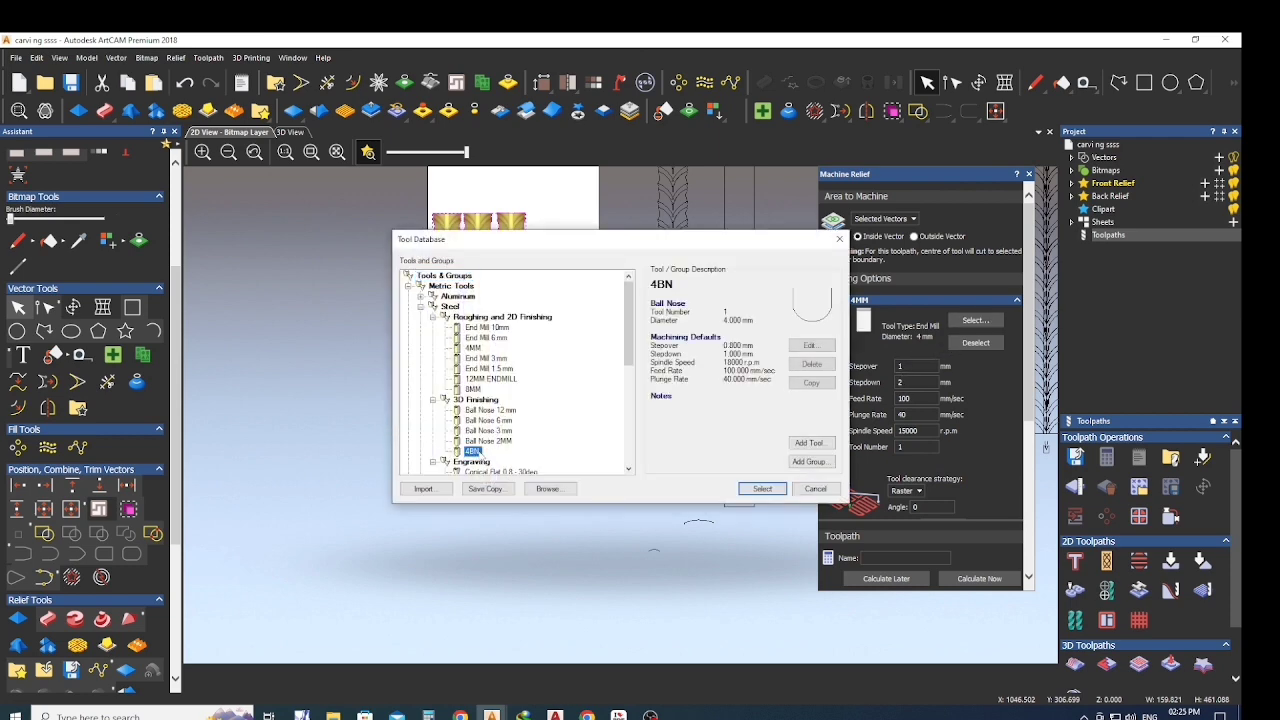
click(761, 489)
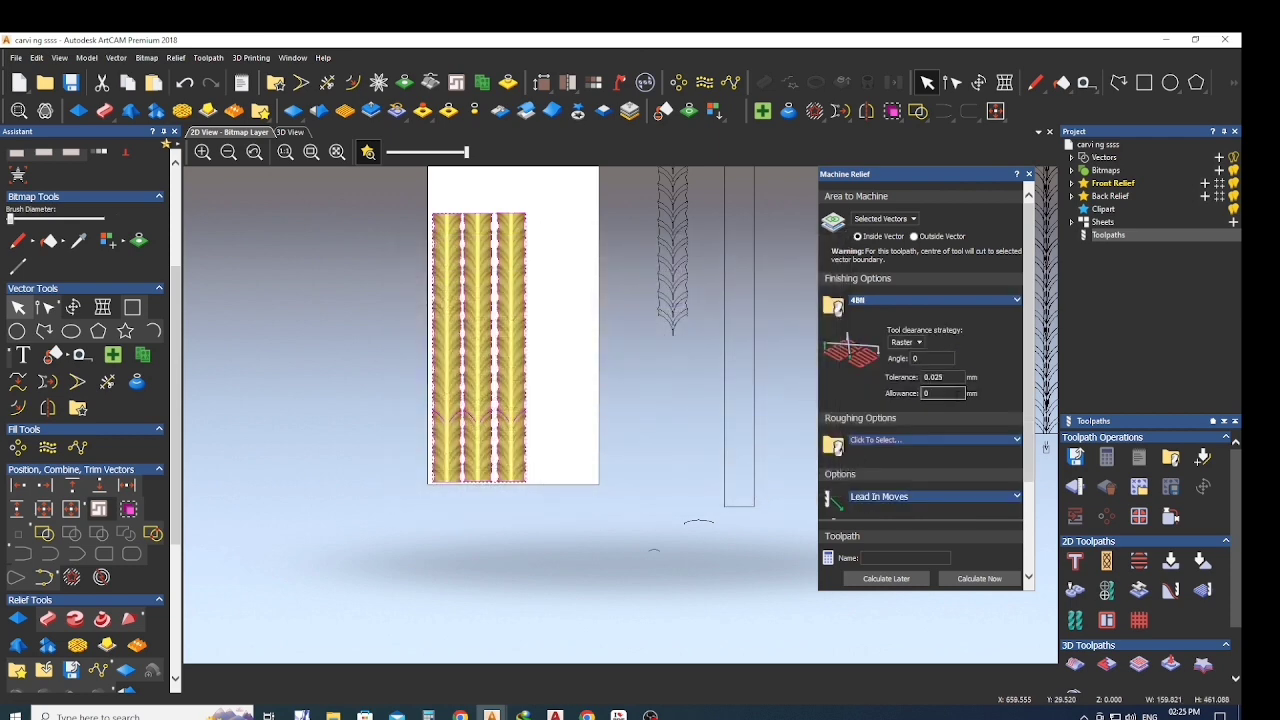
Choose the 4BN ball nose as the roughing tool and calculate the relief toolpath.
click(956, 439)
click(471, 451)
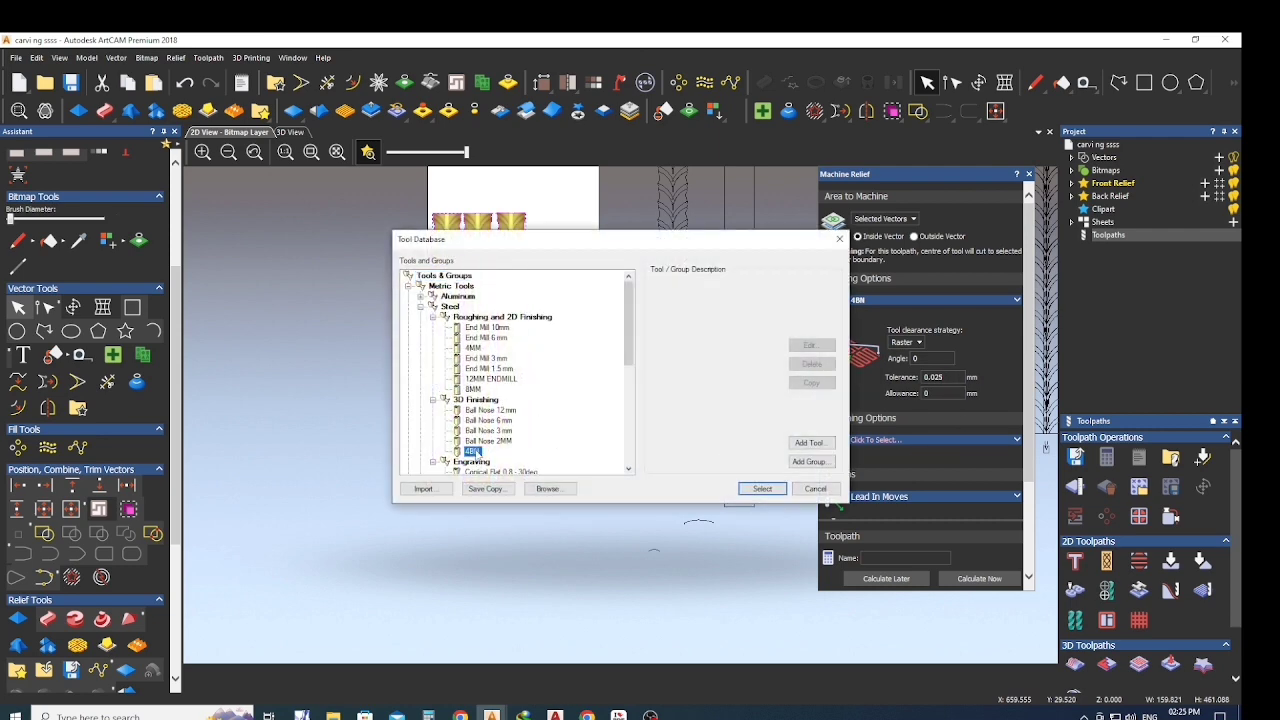
click(762, 489)
scroll(981, 454, down, 3)
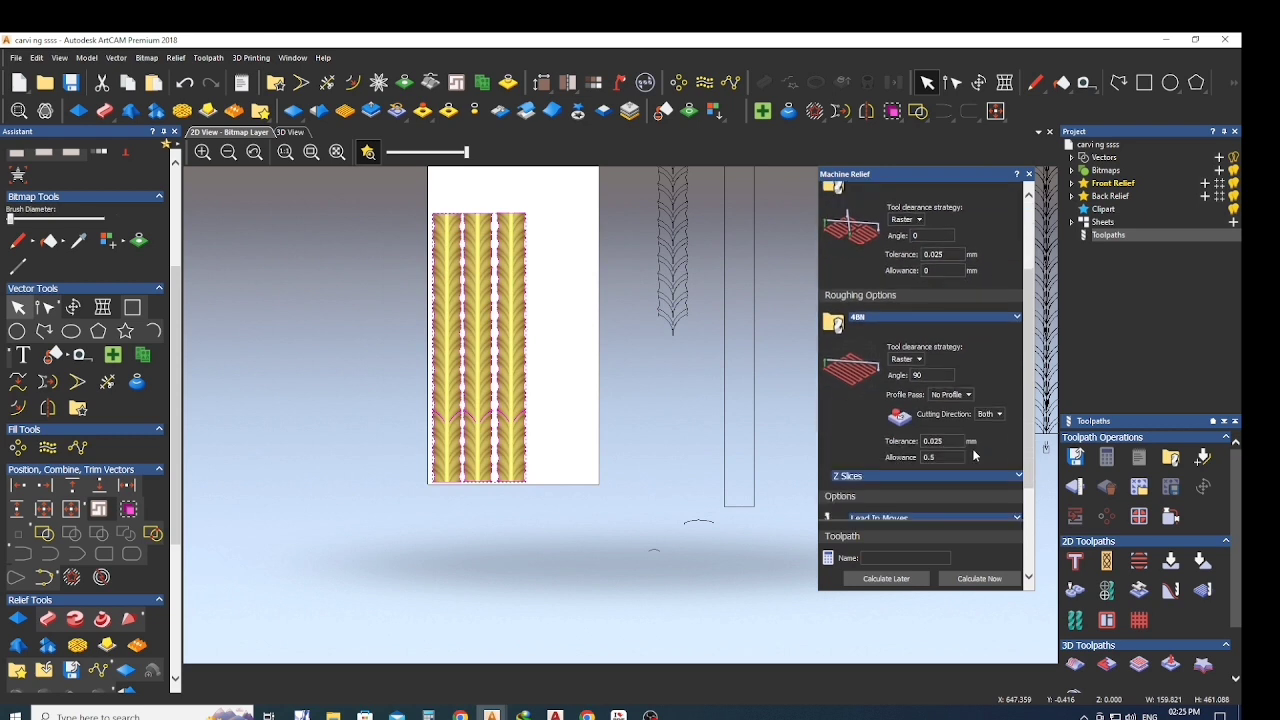
click(1004, 581)
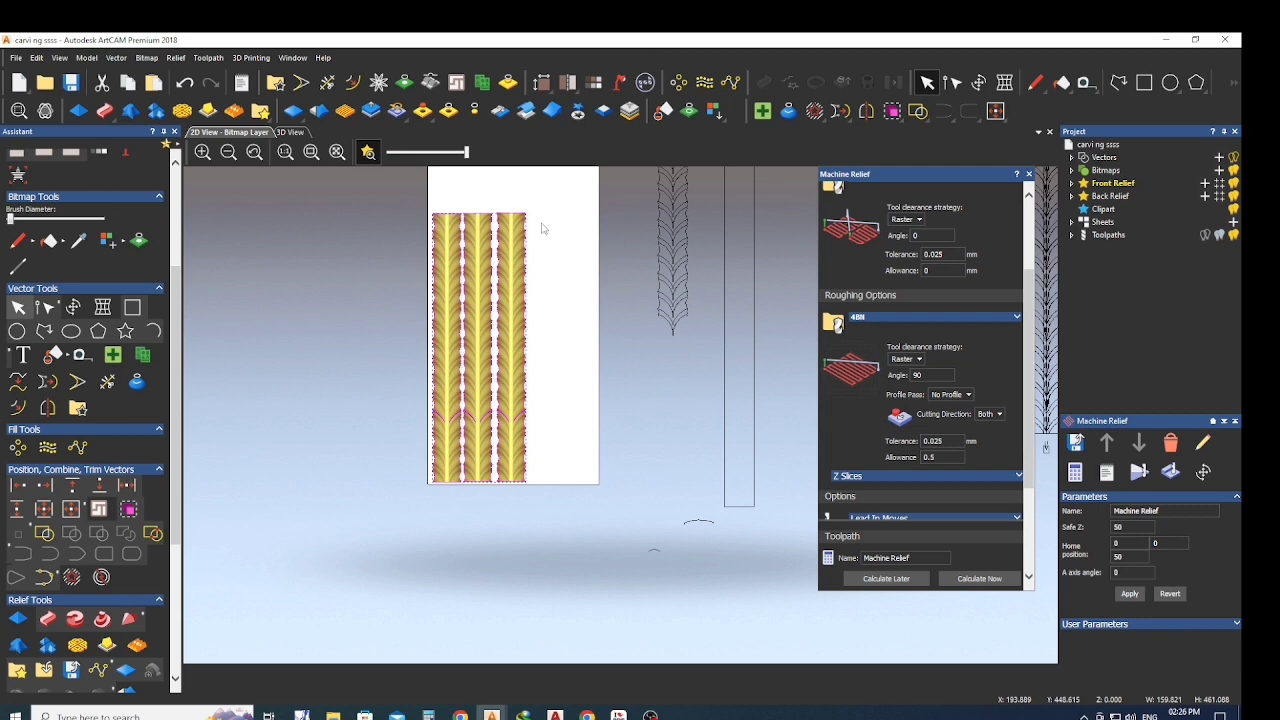
Define the material thickness as 16 mm, recalculate the relief toolpath and close its setup.
scroll(554, 237, down, 5)
scroll(968, 421, down, 3)
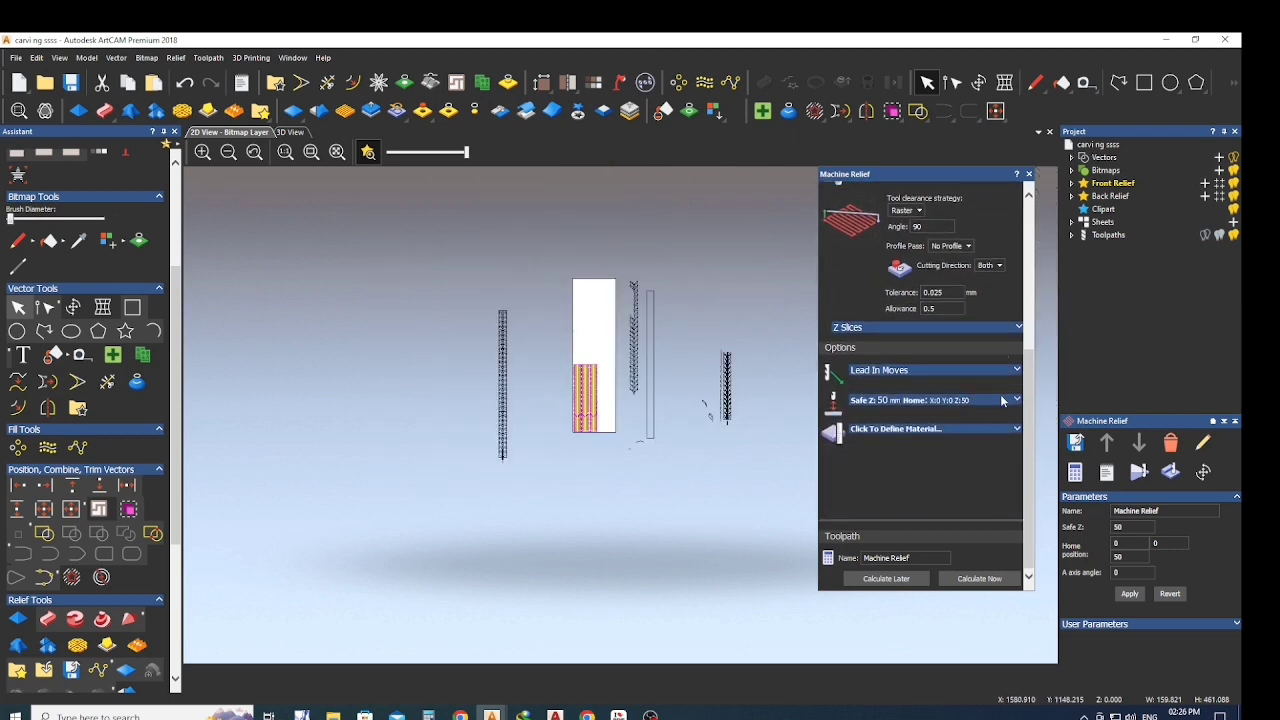
scroll(1003, 400, up, 4)
scroll(1003, 413, down, 1)
click(966, 432)
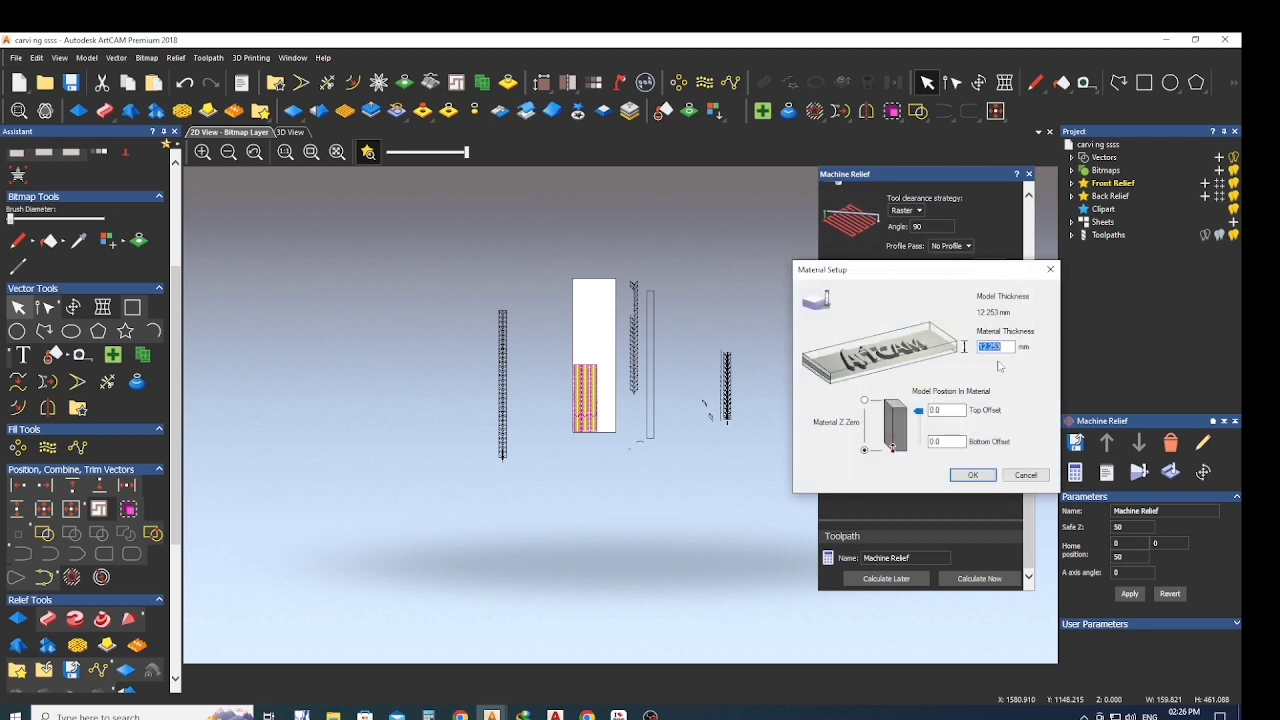
key(BackSpace)
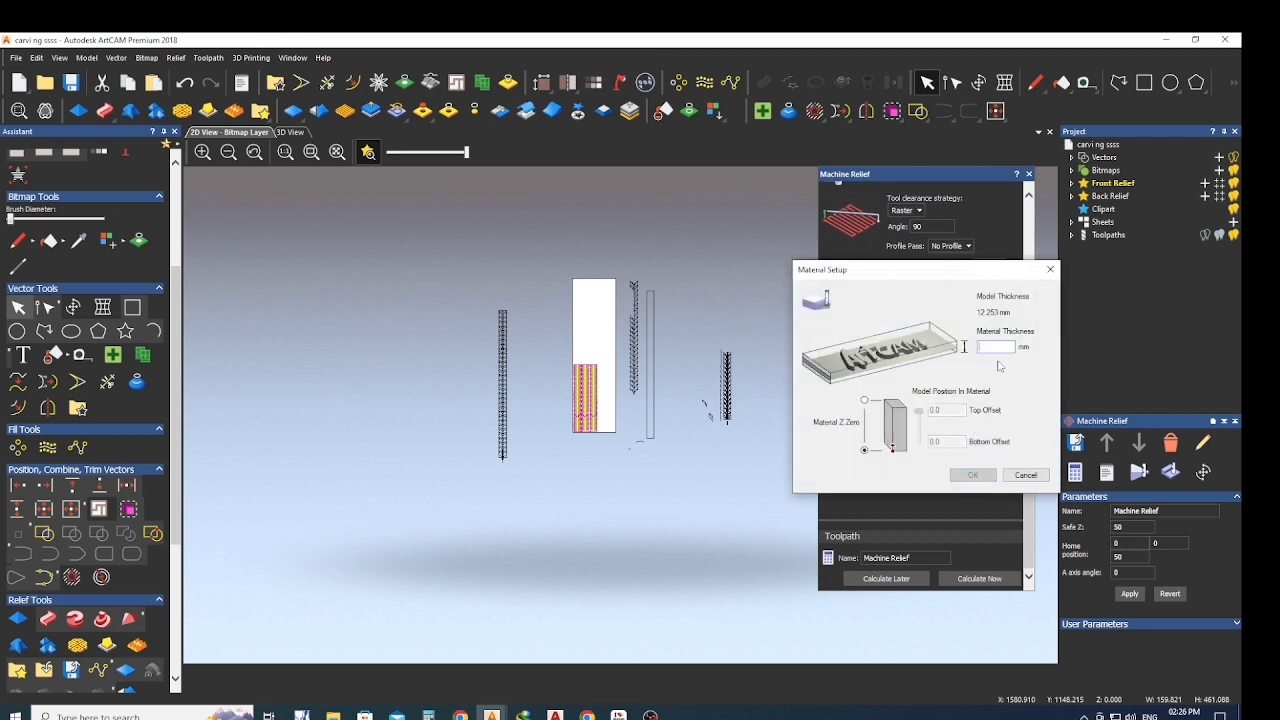
text(16)
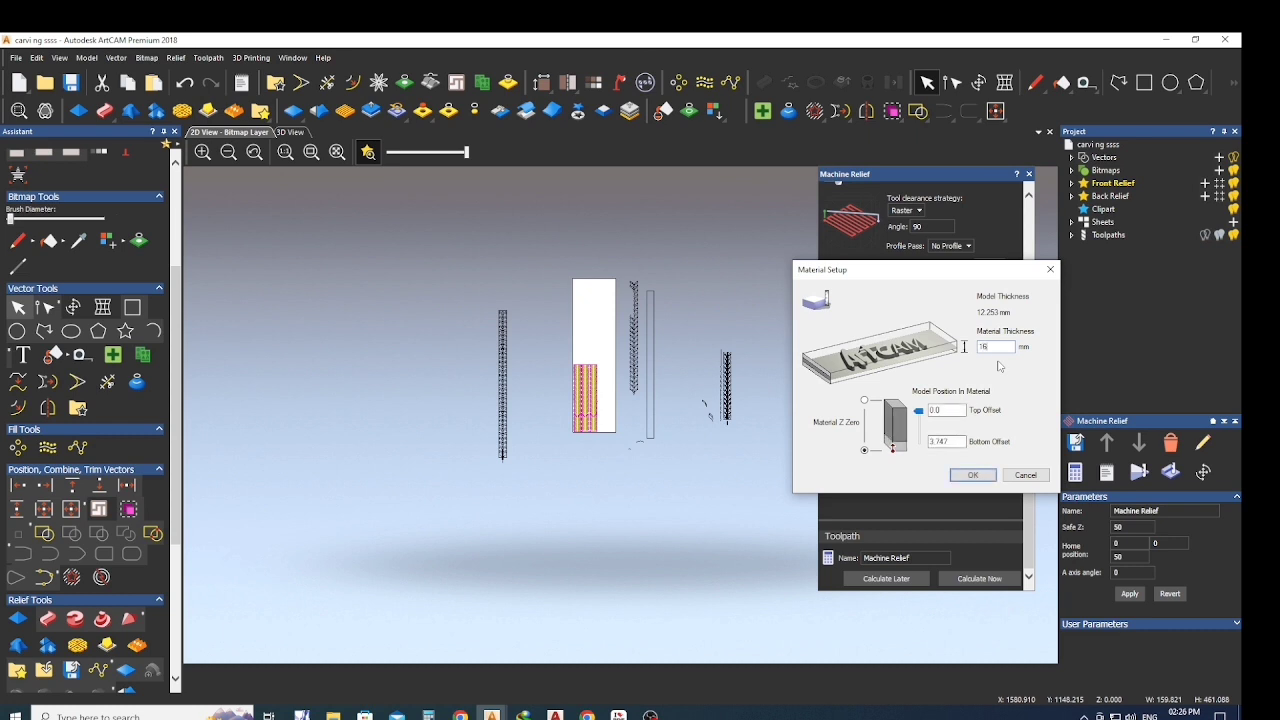
click(972, 474)
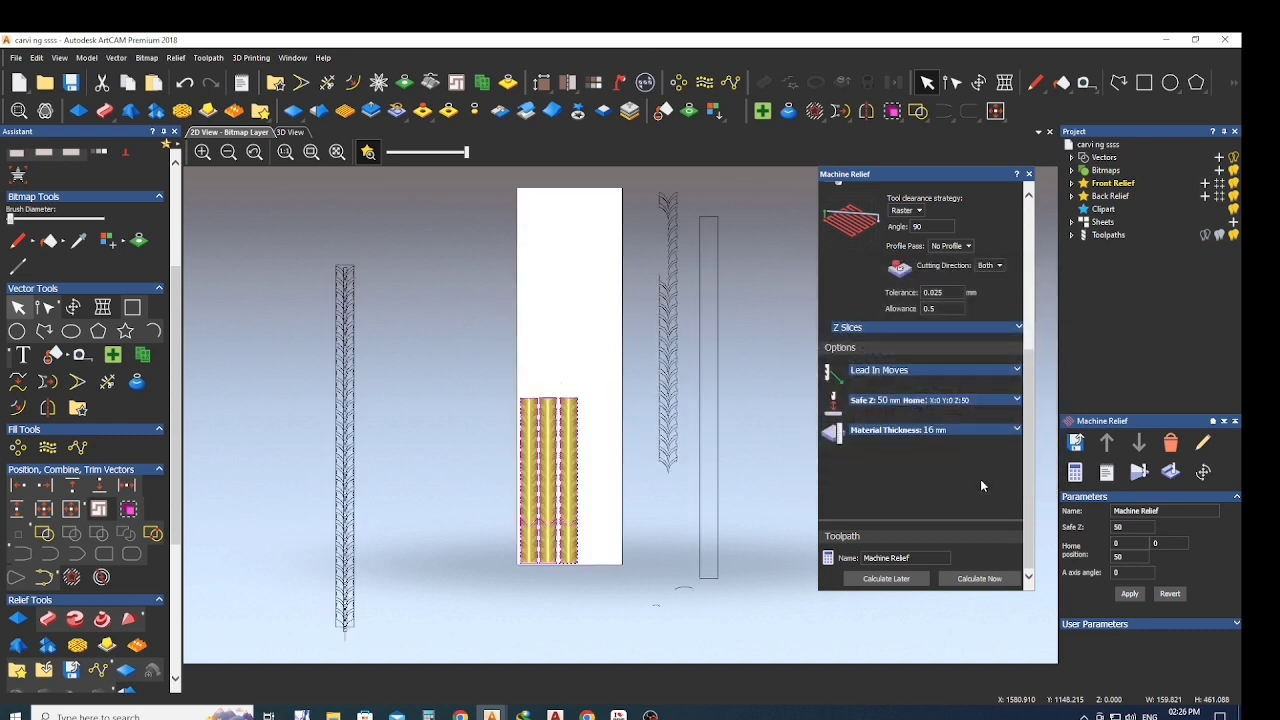
click(990, 578)
click(1028, 175)
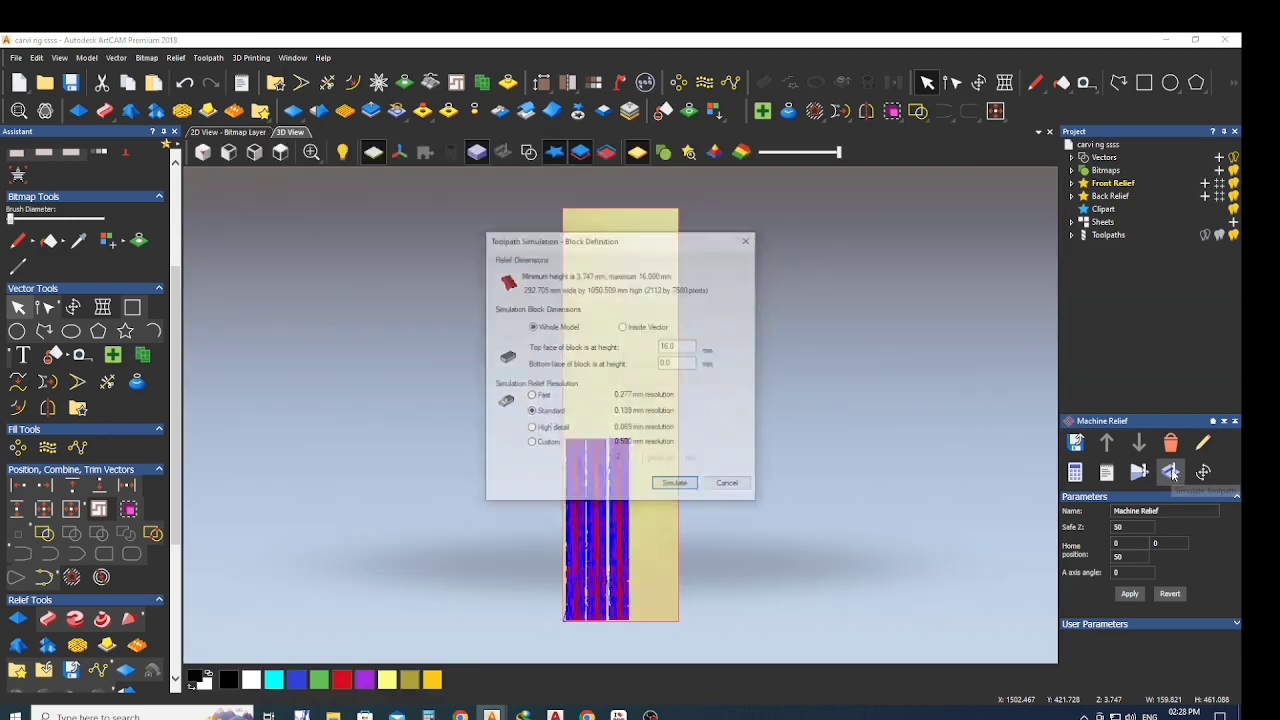
Simulate the relief toolpath on the whole model at standard resolution and inspect the carved columns up close in 3D.
click(1171, 473)
click(677, 486)
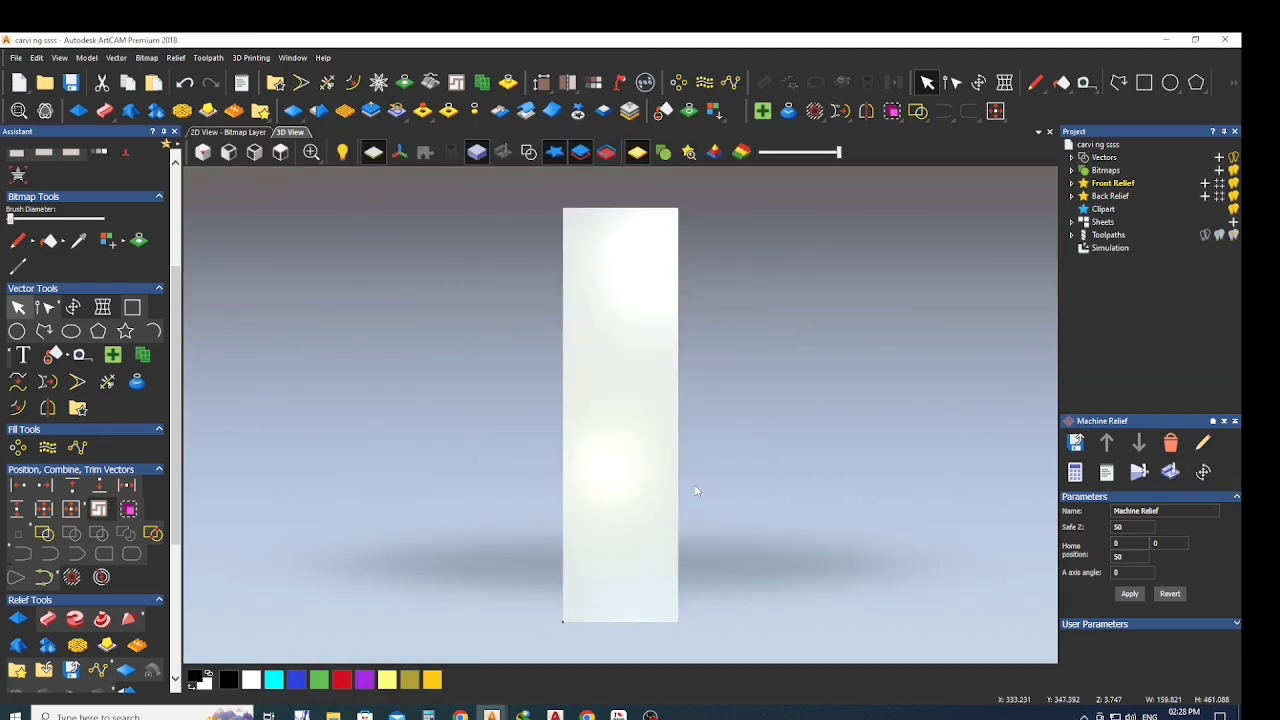
scroll(625, 500, up, 5)
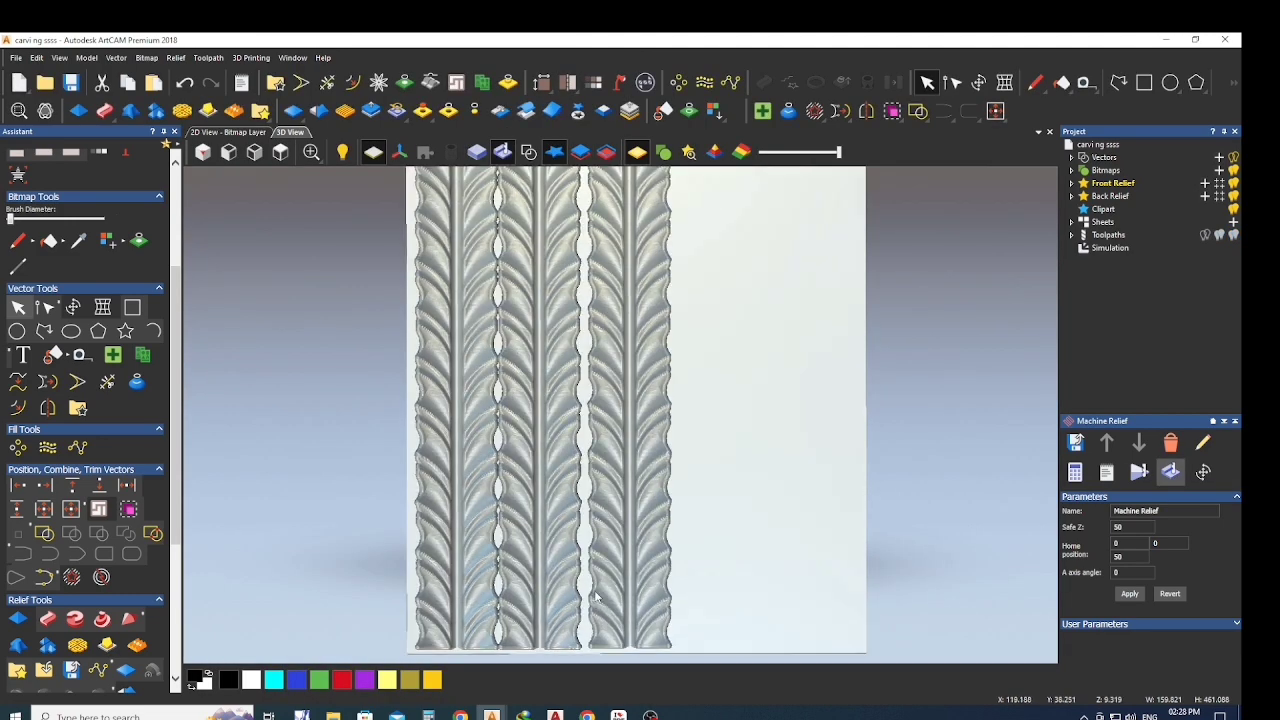
scroll(615, 438, up, 5)
drag(530, 505, 614, 477)
scroll(353, 388, up, 5)
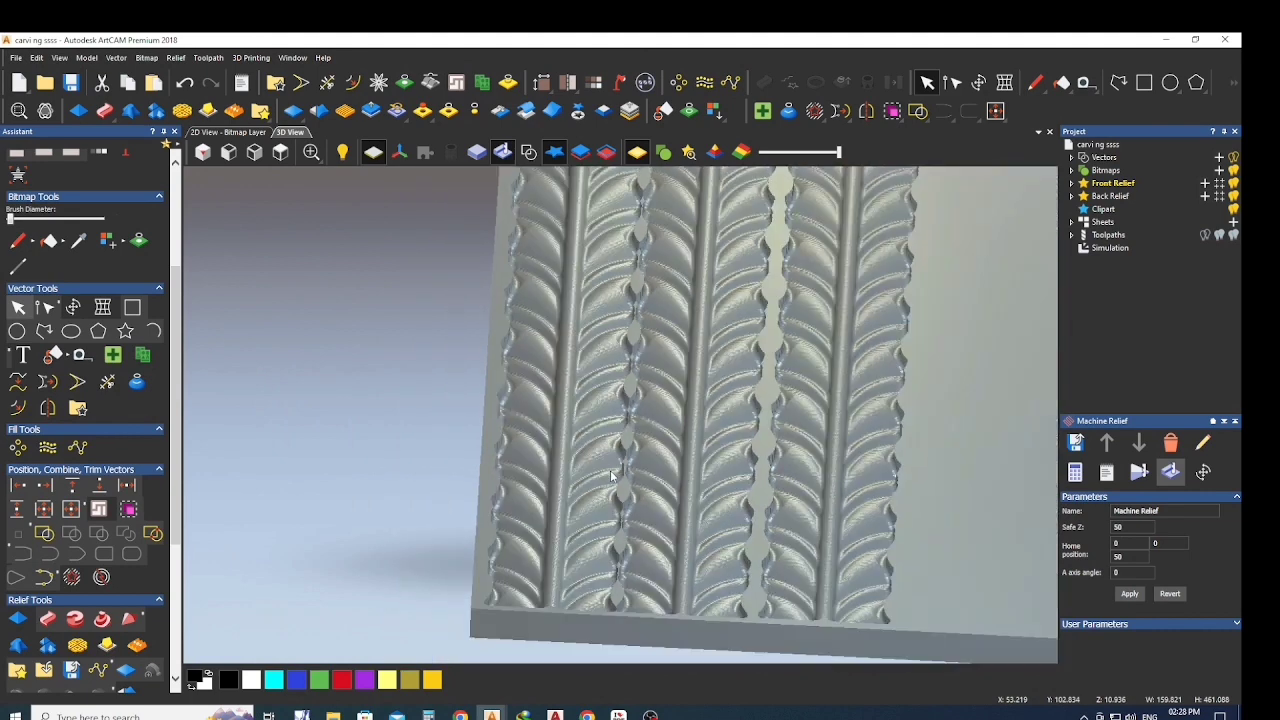
In the 2D view, select the three column boundaries and calculate an outside profile toolpath around them with the 4MM end mill.
click(230, 132)
scroll(555, 427, up, 5)
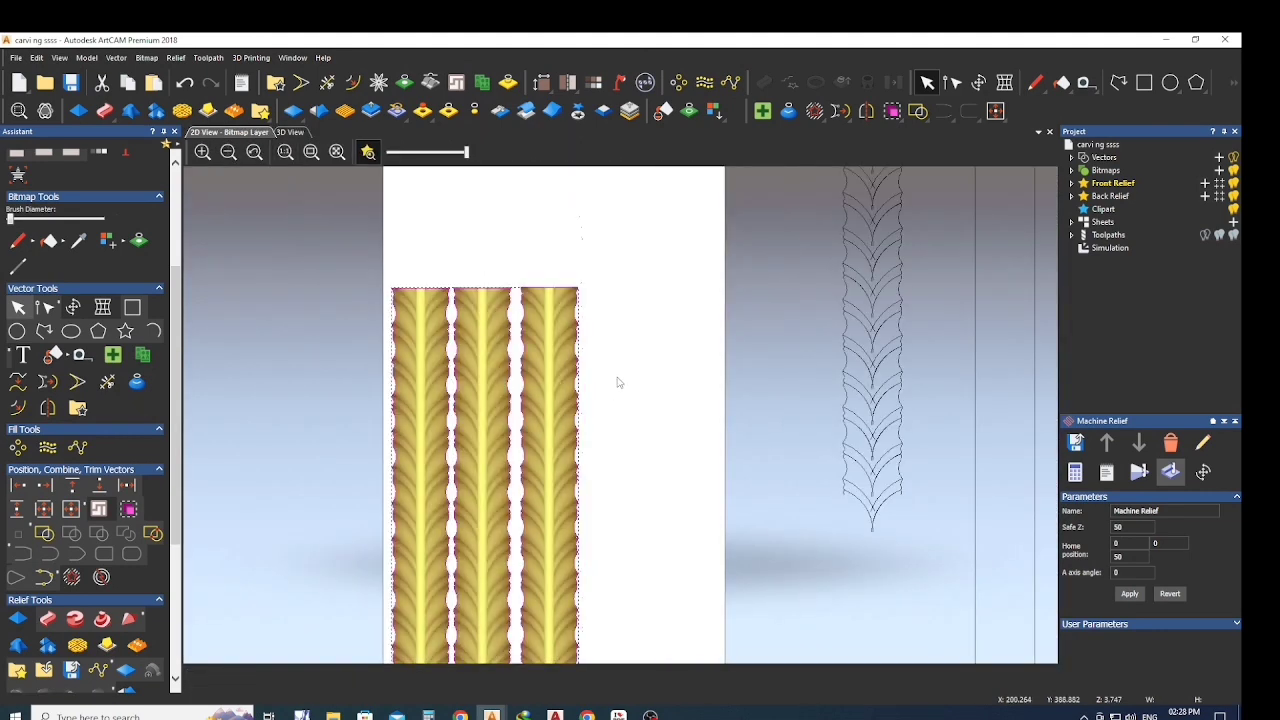
drag(604, 356, 436, 404)
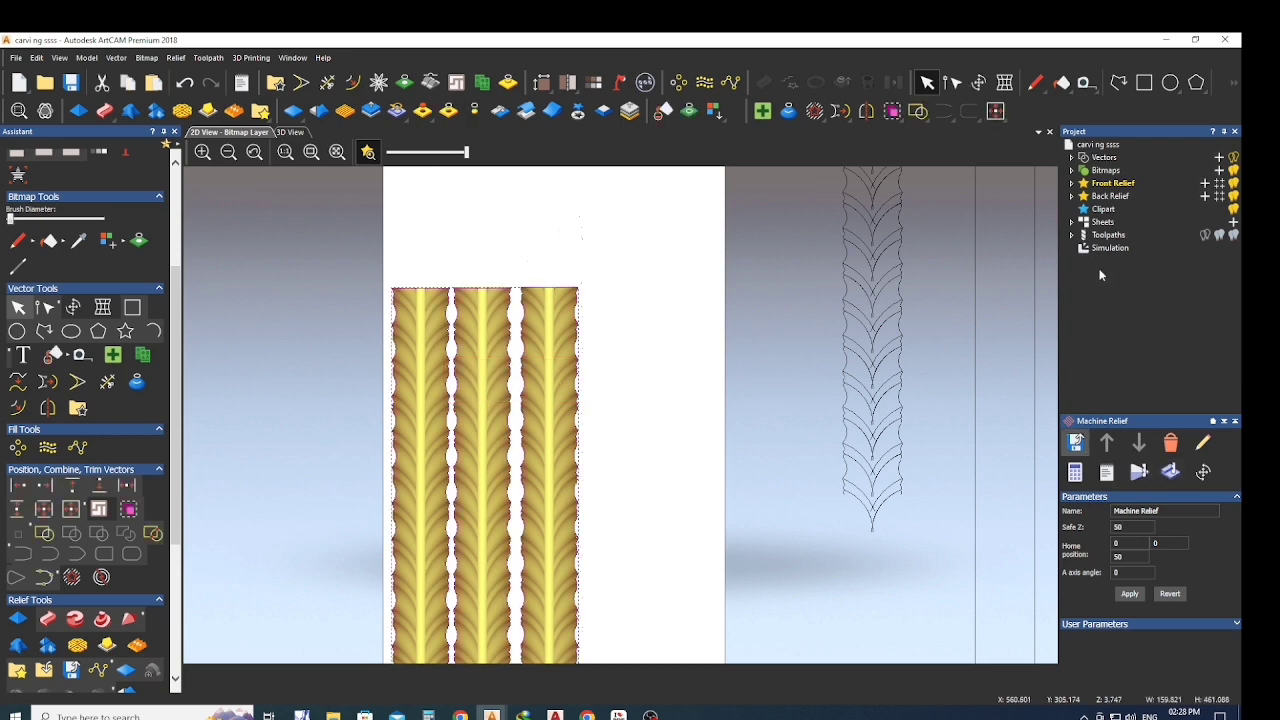
click(1108, 235)
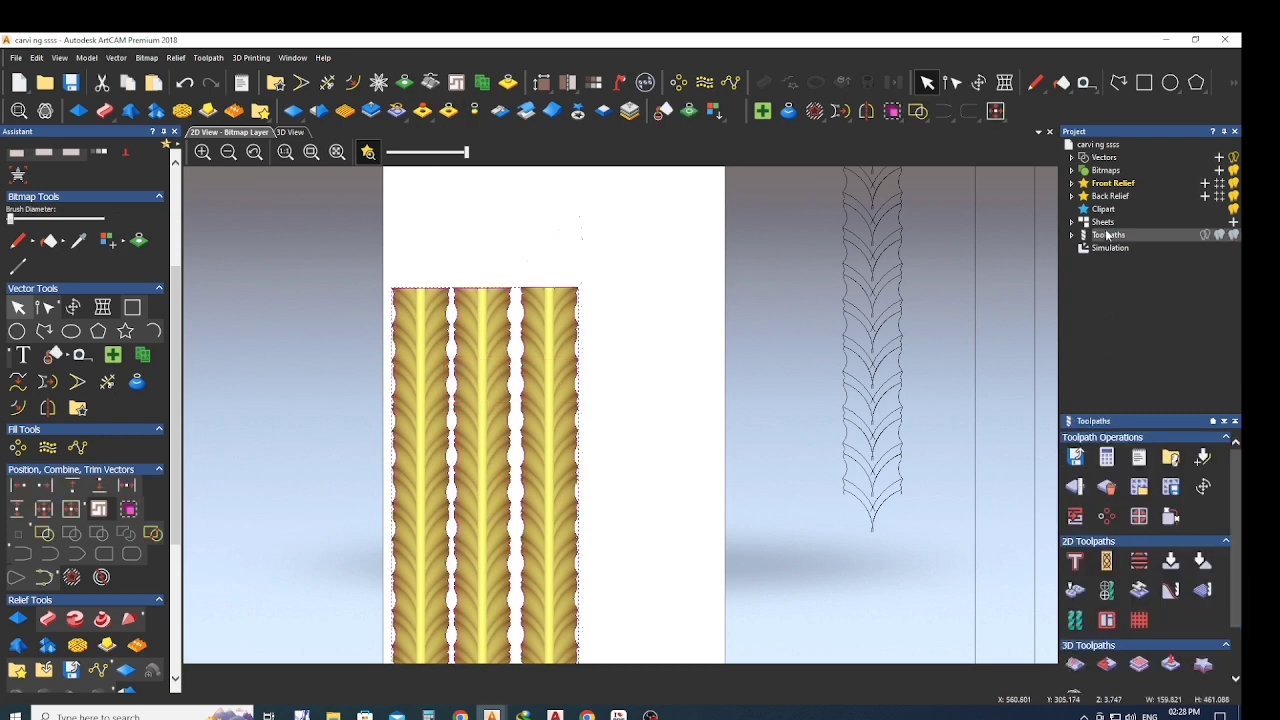
click(1078, 458)
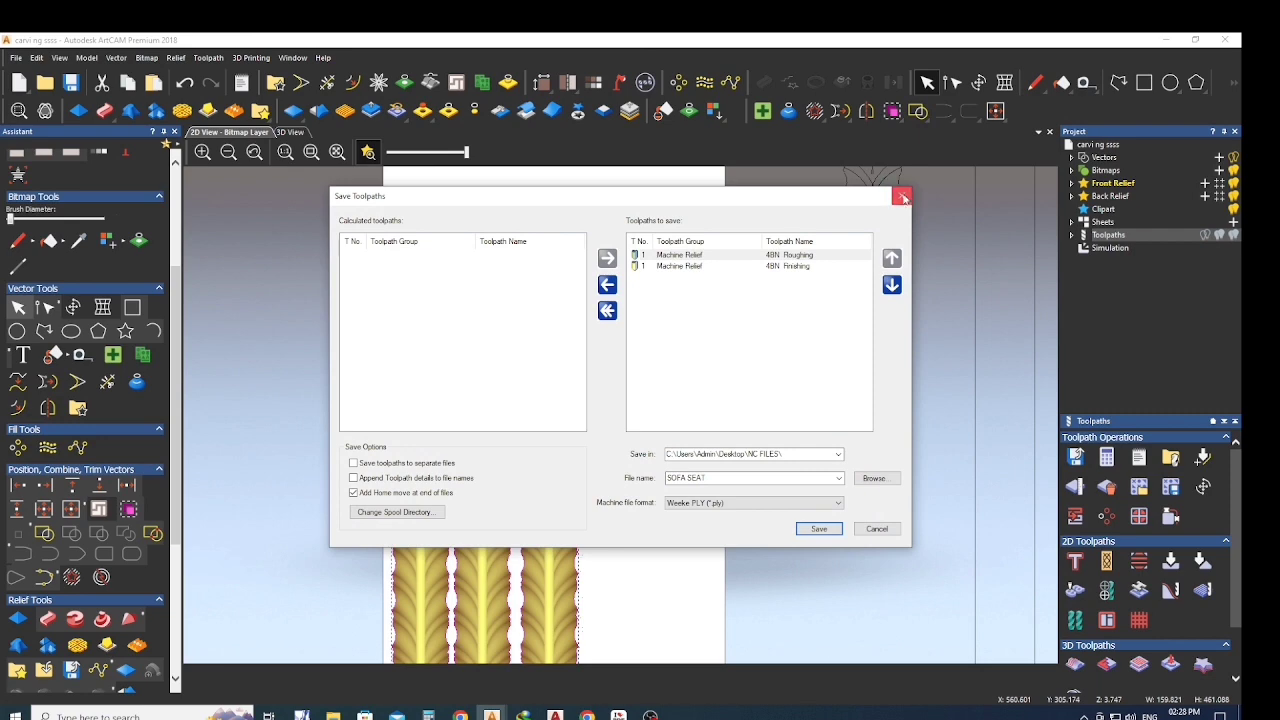
click(903, 196)
click(1076, 561)
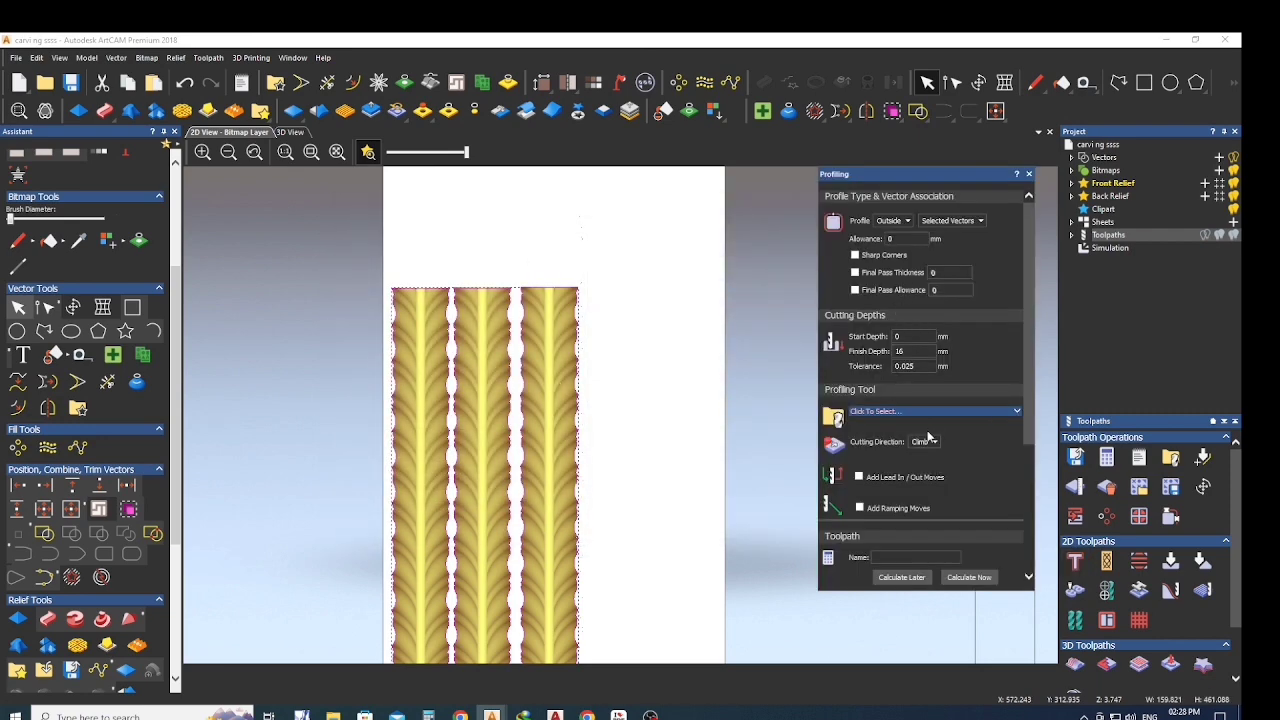
click(975, 411)
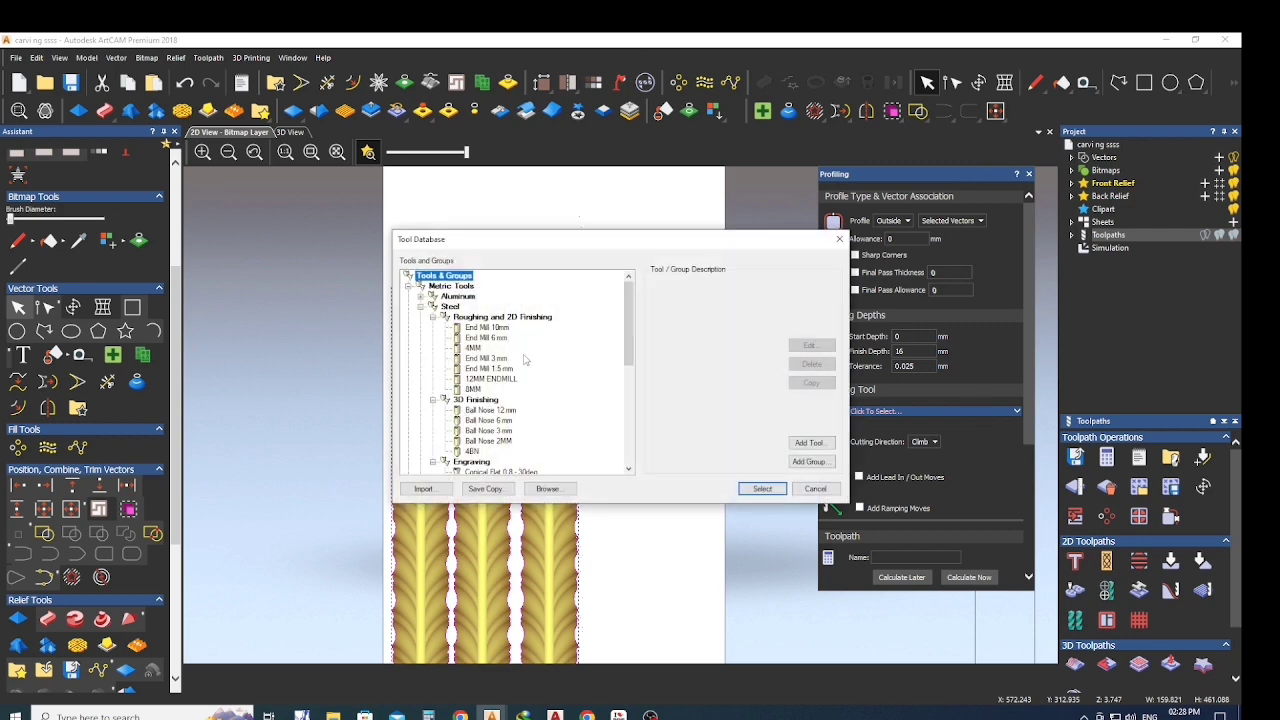
click(474, 348)
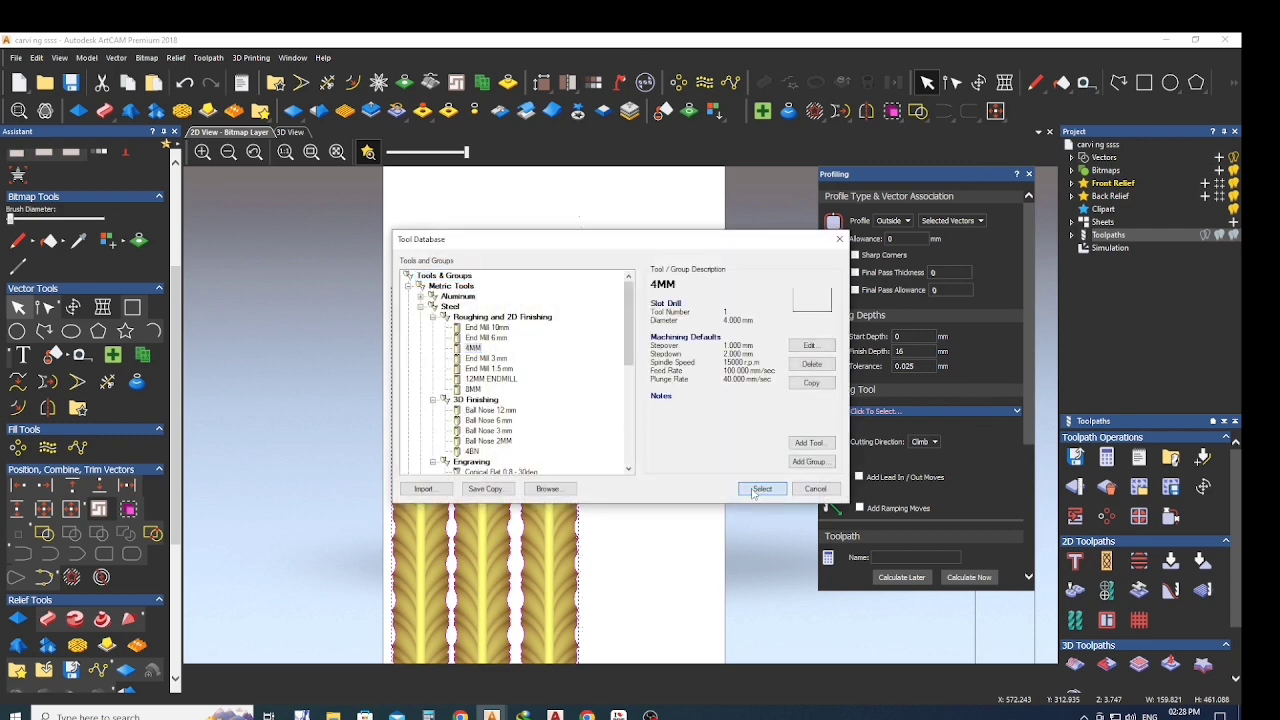
click(762, 488)
scroll(927, 436, down, 5)
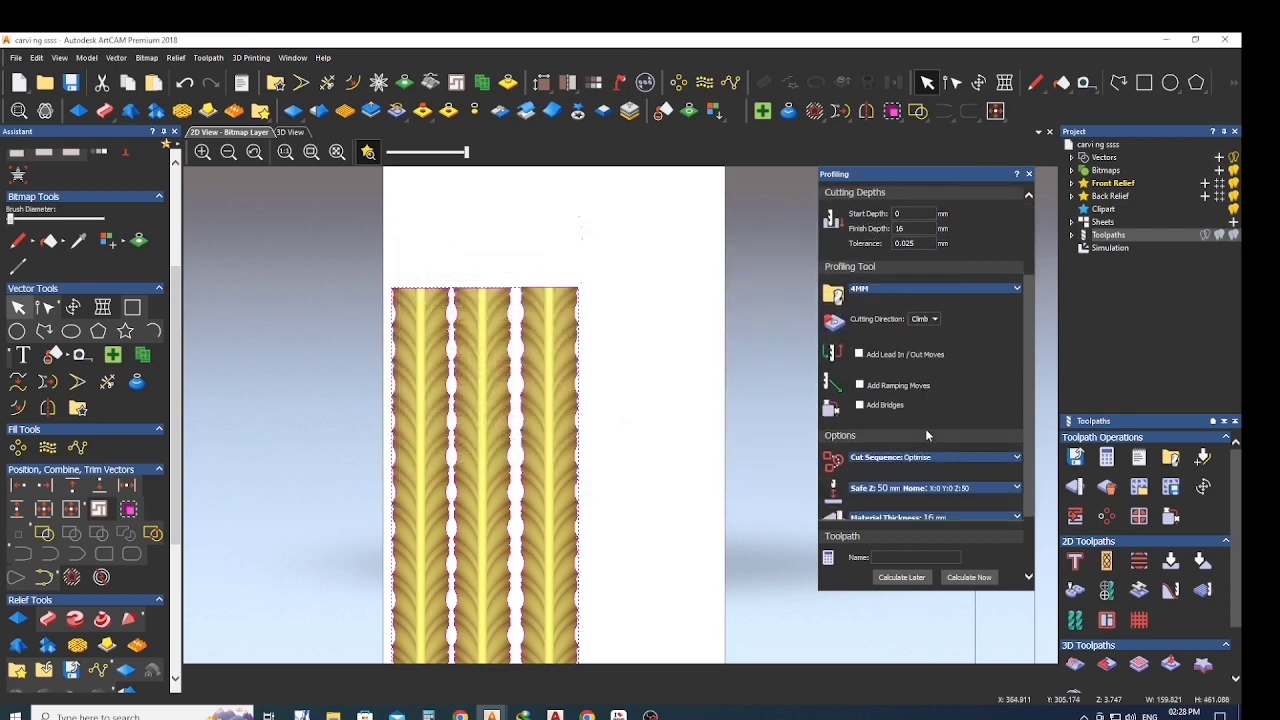
click(970, 578)
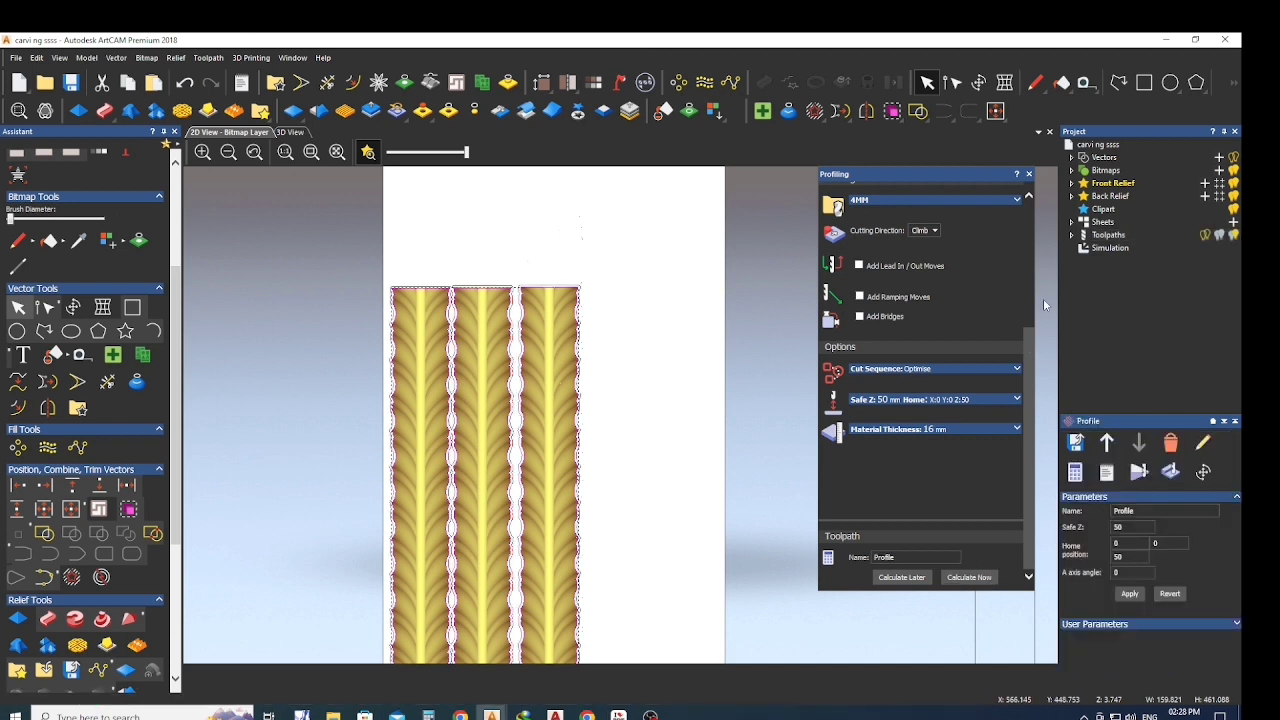
Close the profiling setup and simulate all toolpaths, including the outside profile cut around the three columns, checking the cut edges in 3D.
click(1110, 248)
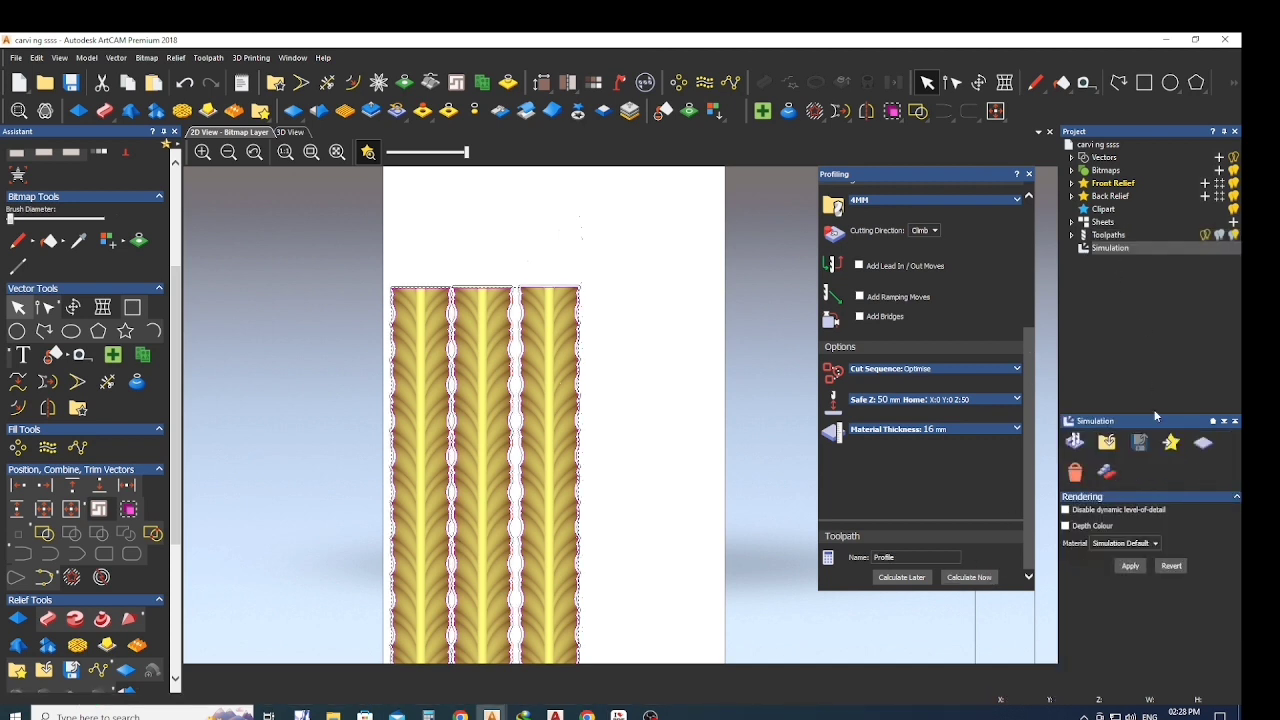
click(1029, 174)
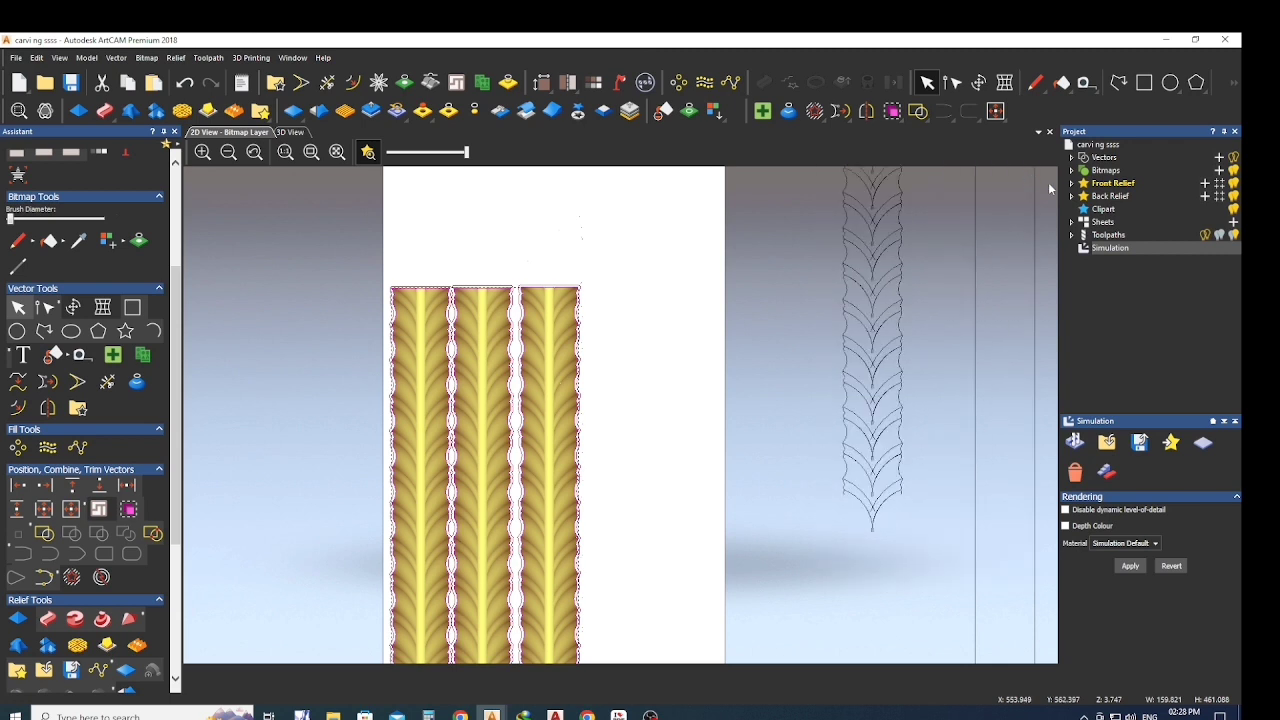
click(1110, 235)
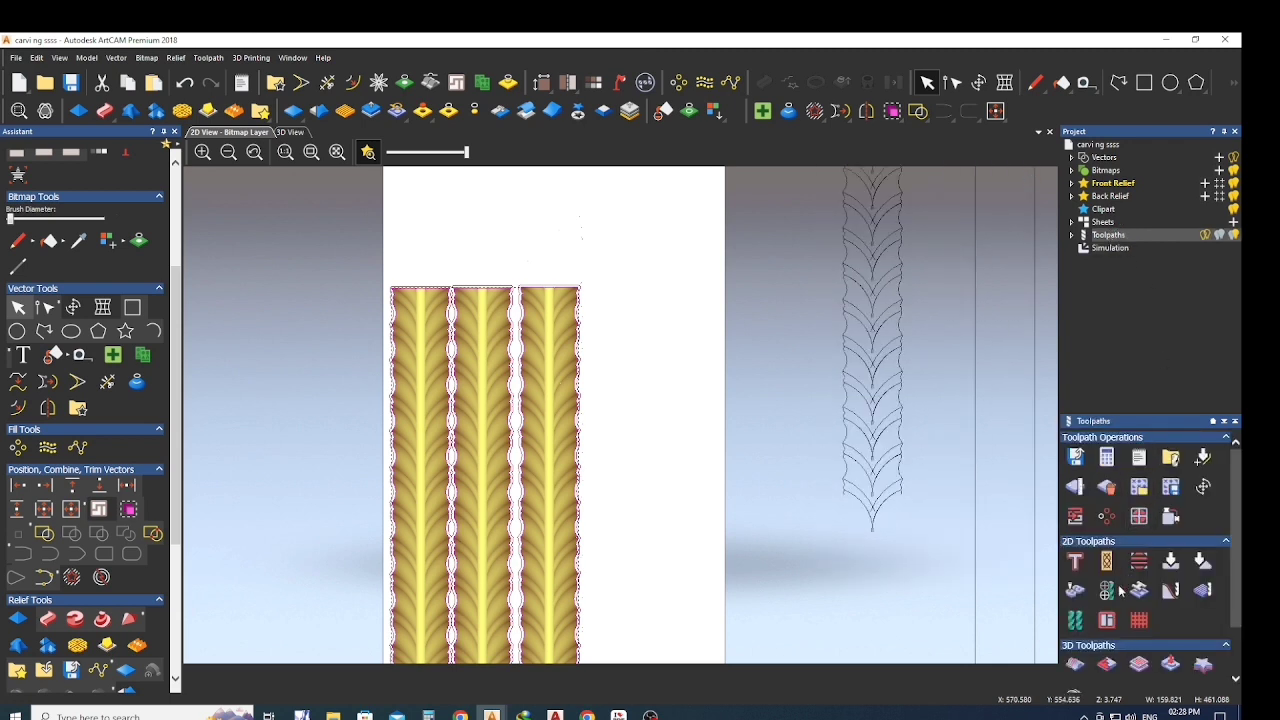
scroll(1149, 511, down, 2)
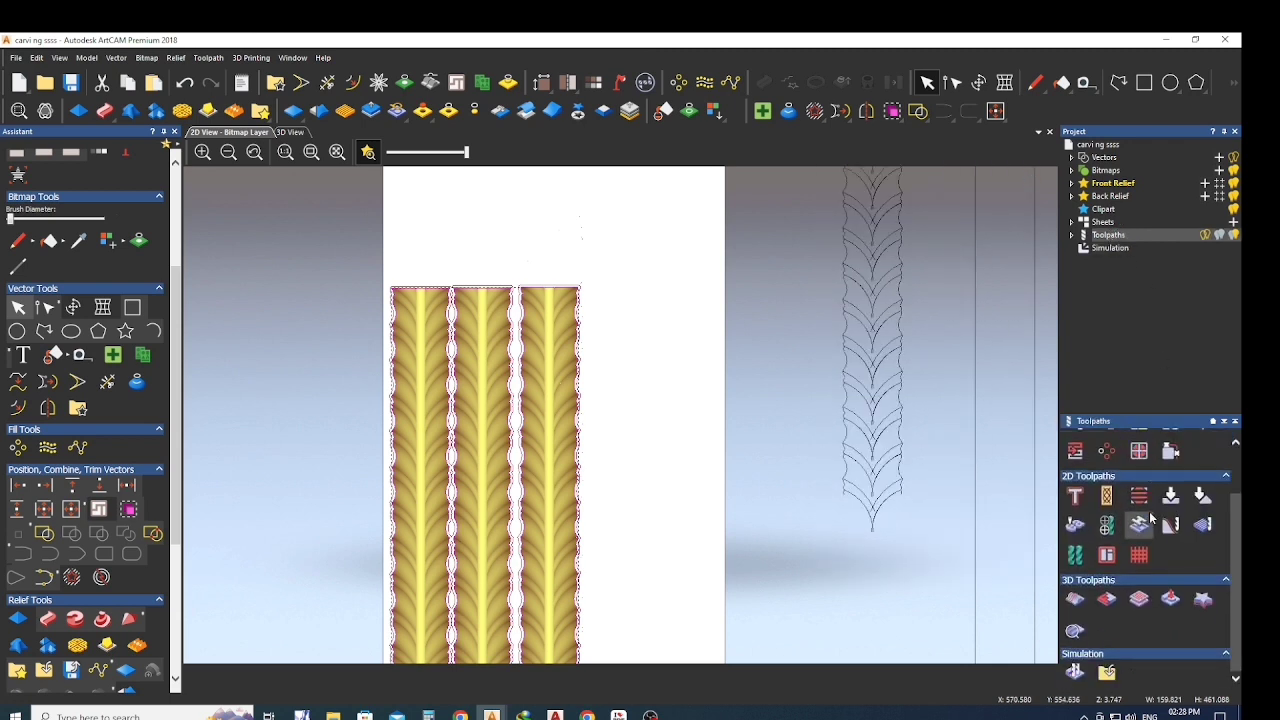
click(1076, 672)
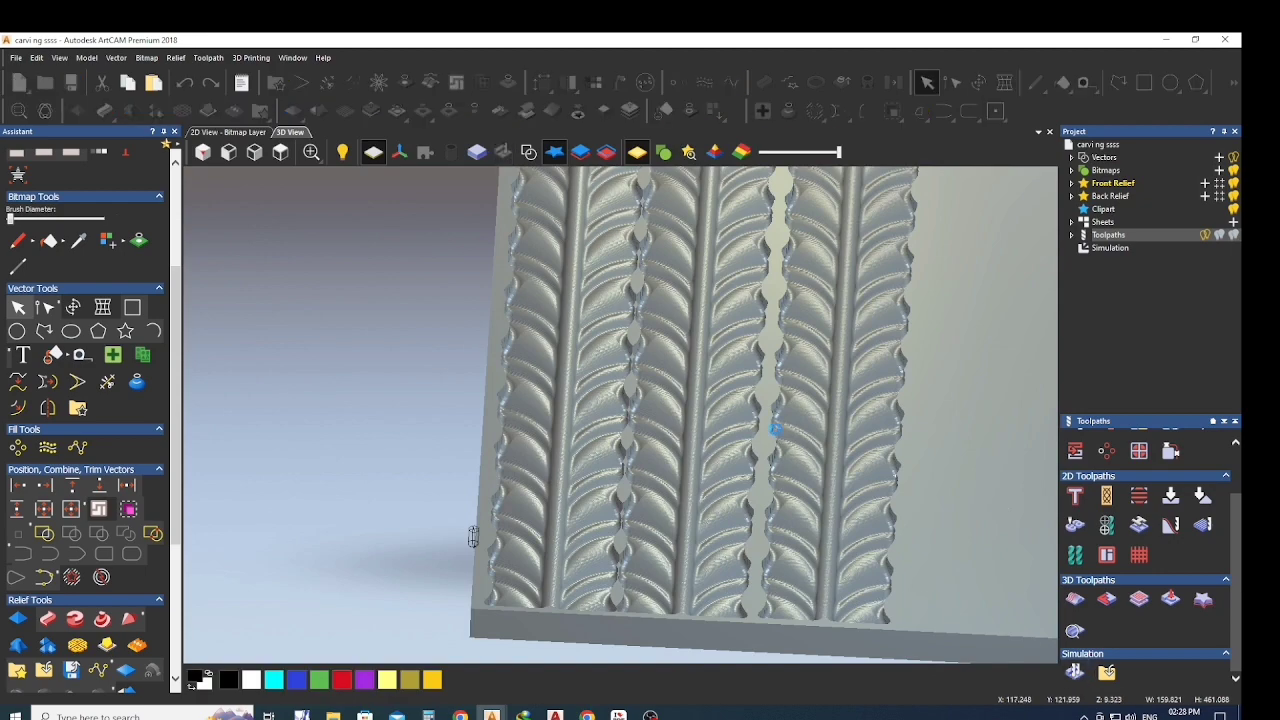
scroll(722, 493, up, 2)
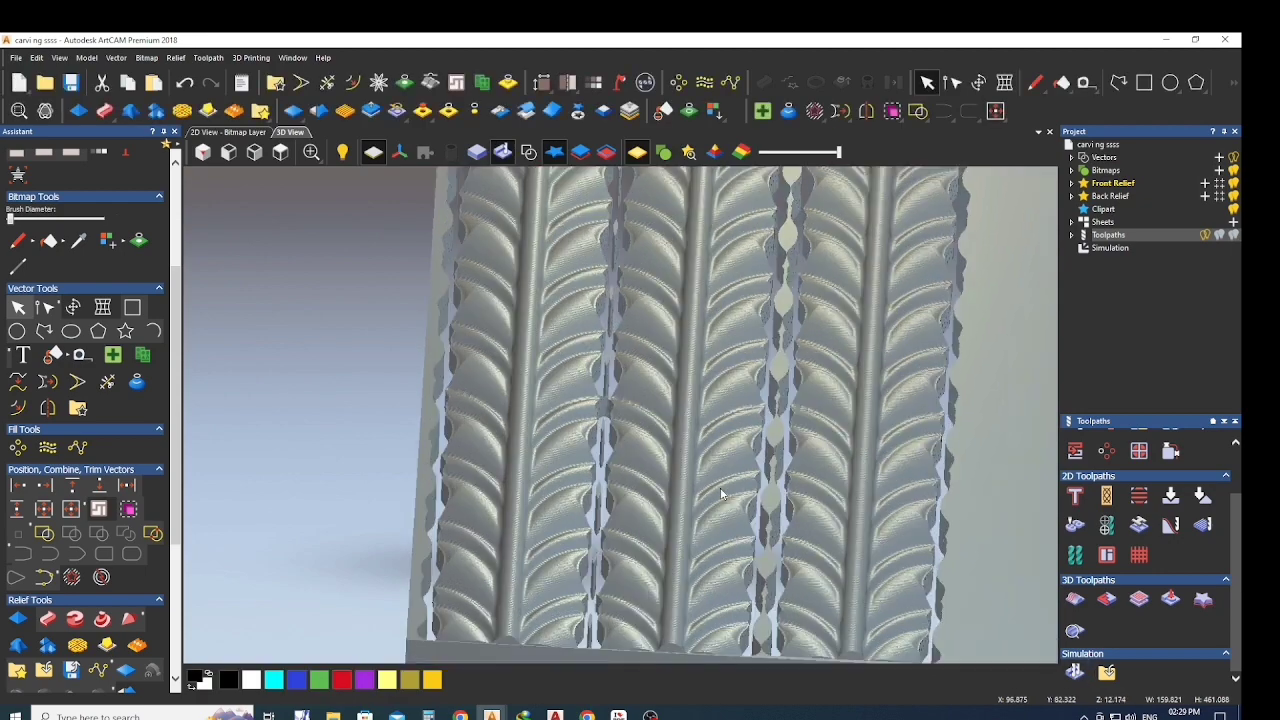
drag(722, 493, 760, 468)
scroll(760, 467, down, 2)
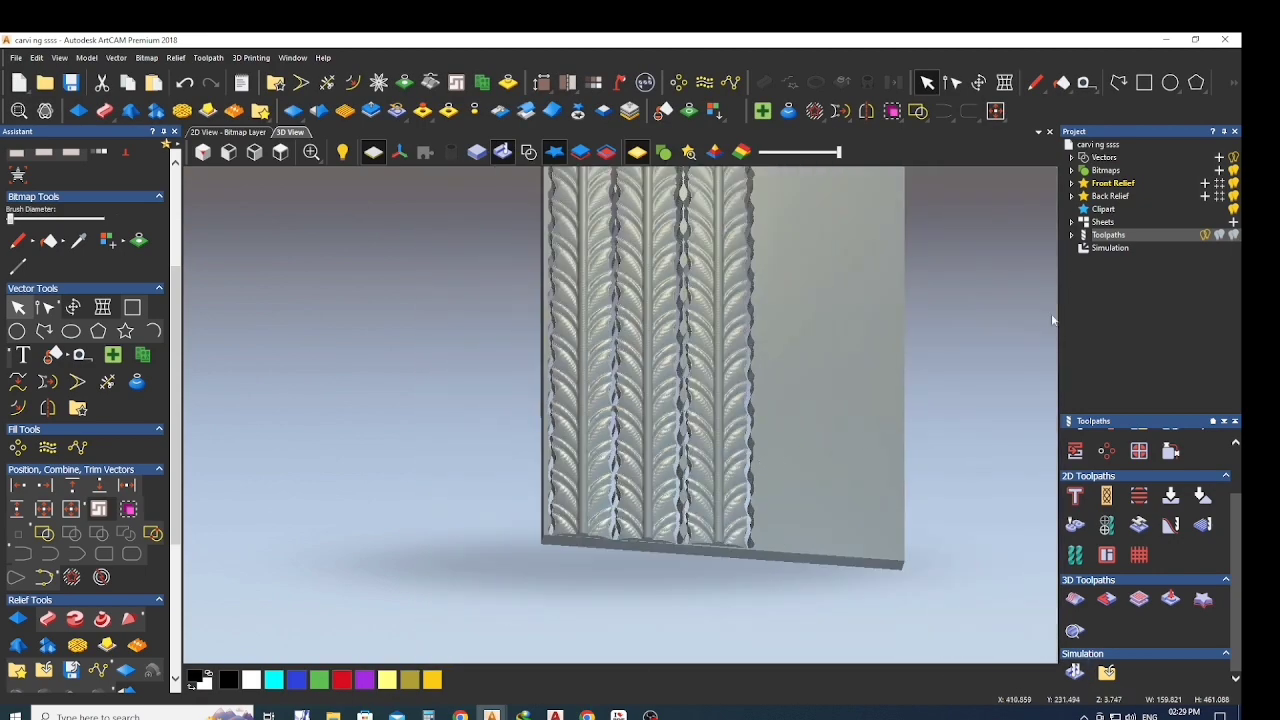
Delete the simulated waste material around and between the three carved columns by picking the leftover pieces, and close the Delete Waste Material settings.
click(1106, 250)
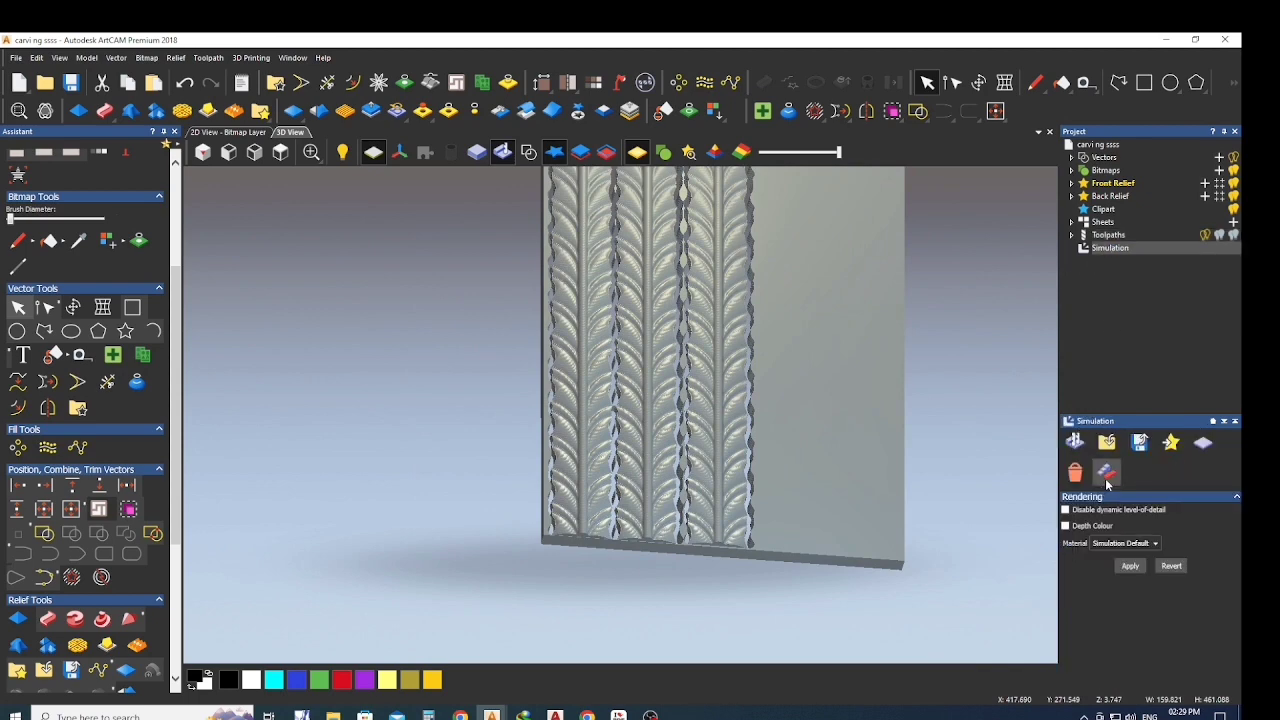
click(1107, 443)
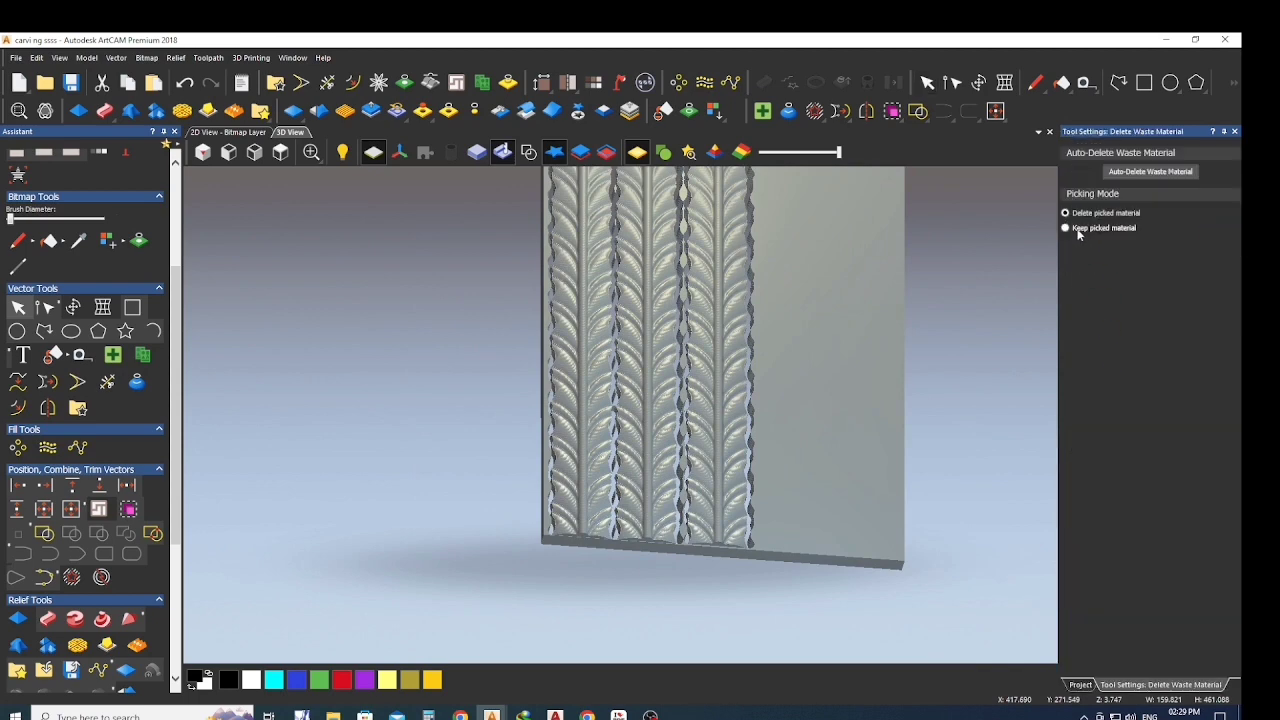
click(839, 298)
scroll(679, 325, up, 2)
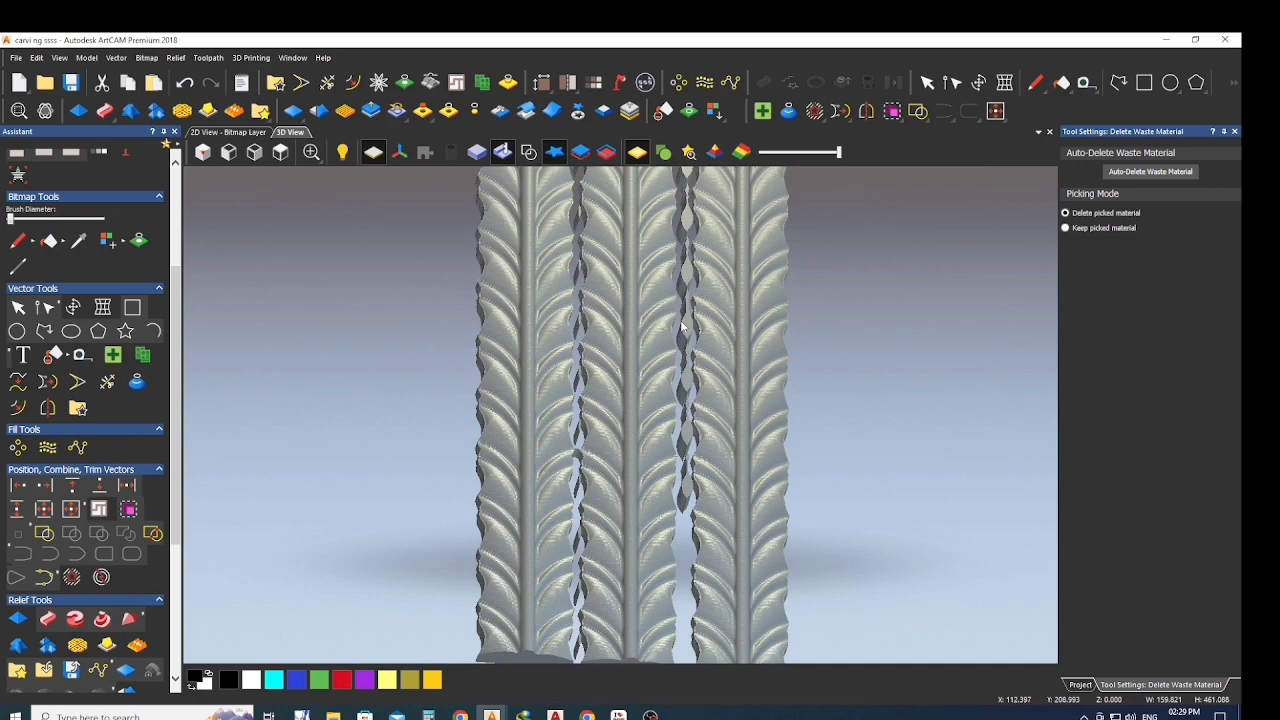
click(686, 327)
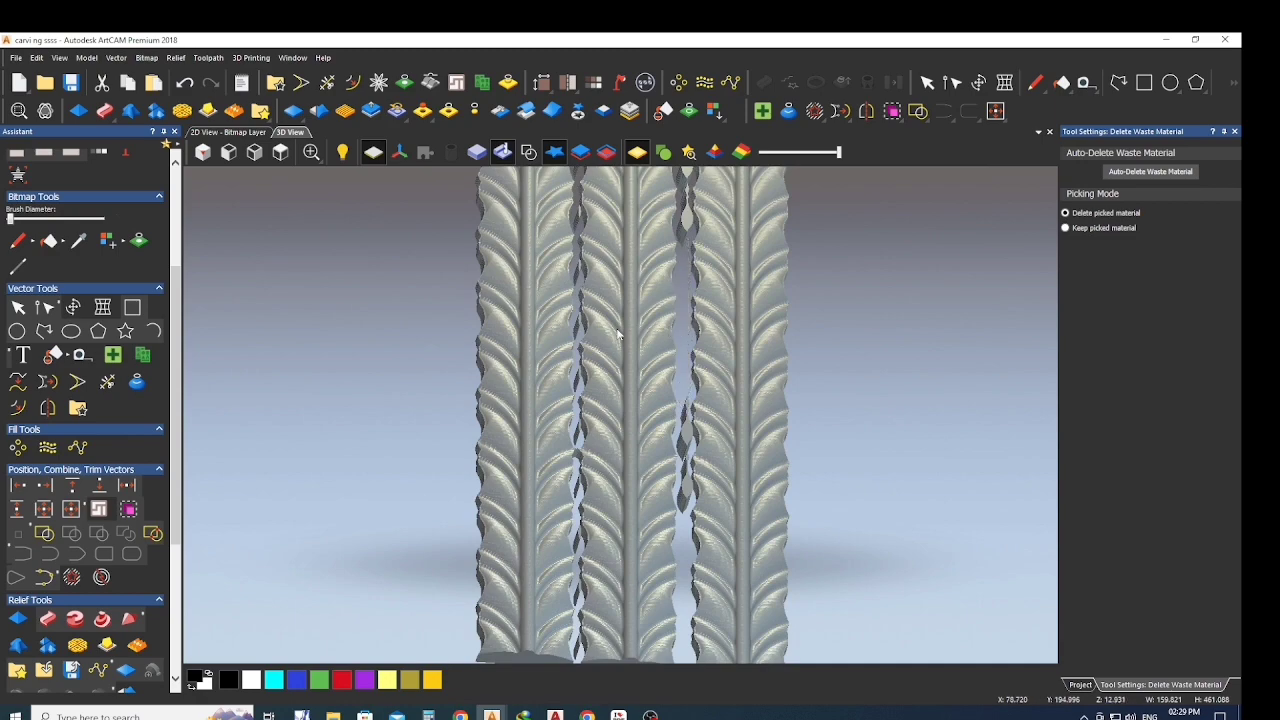
scroll(596, 357, up, 2)
drag(596, 357, 978, 330)
click(1234, 131)
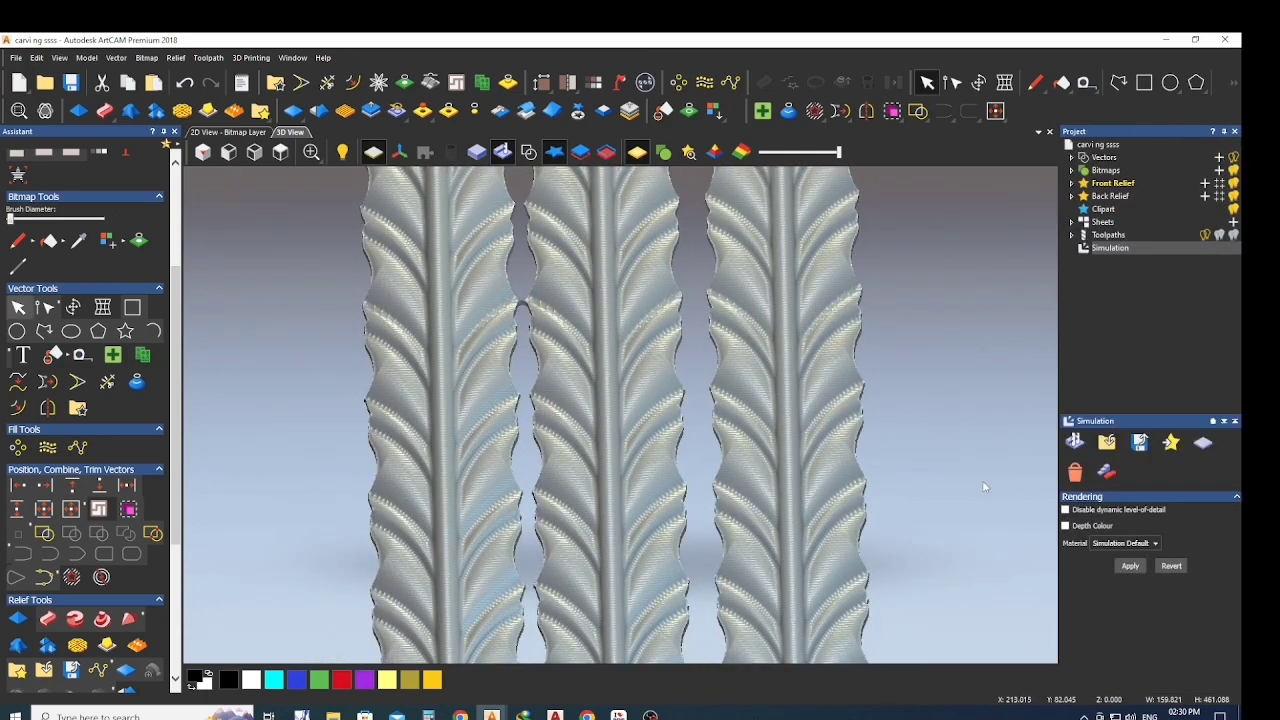